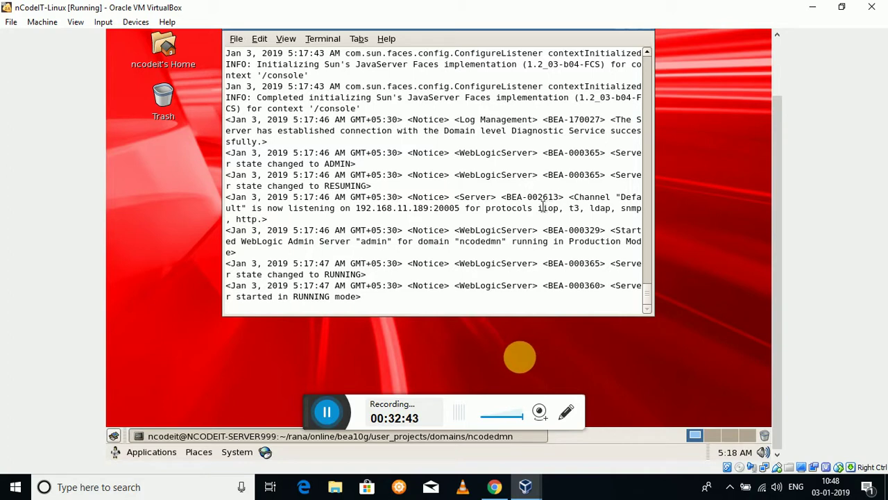
double_click(548, 207)
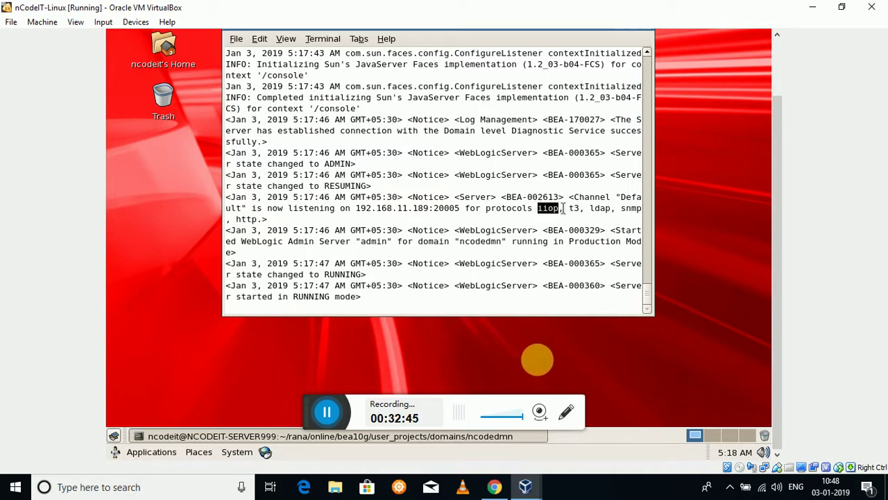
left_click(564, 208)
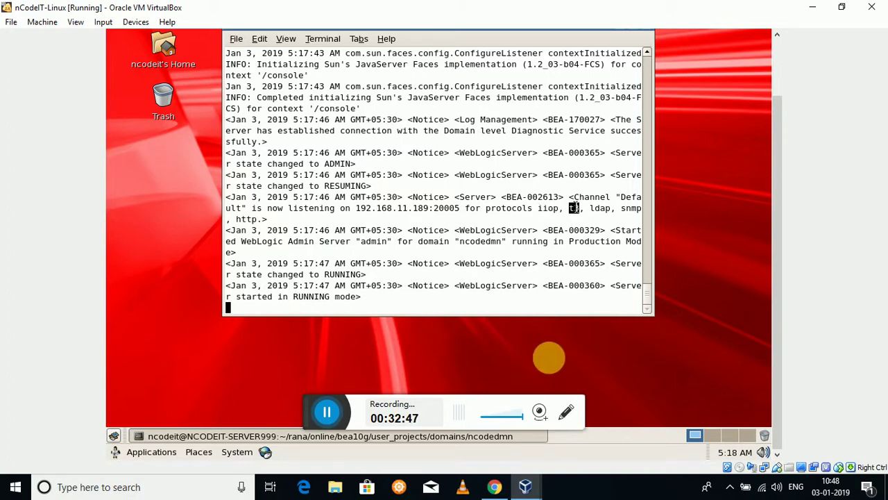
double_click(573, 208)
left_click(553, 216)
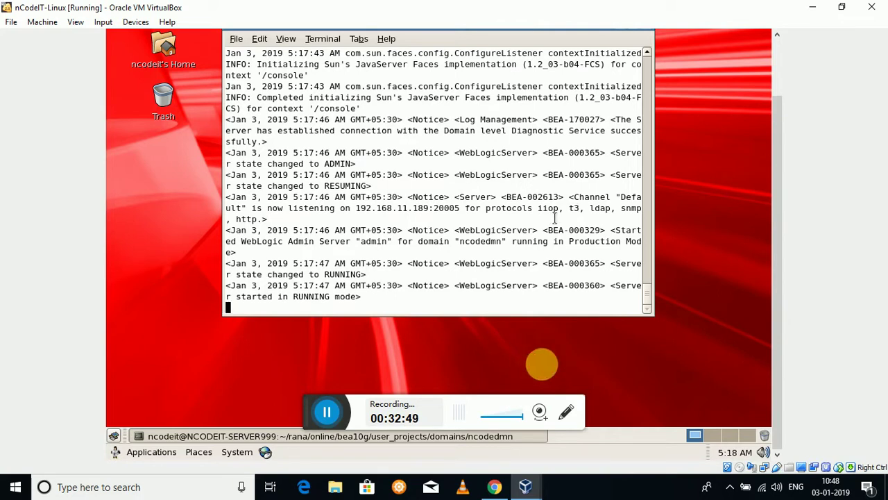
double_click(600, 207)
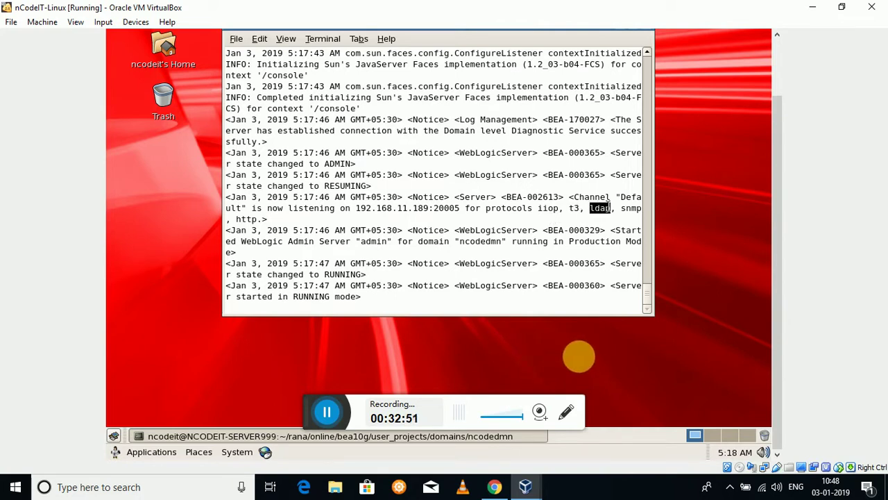
left_click(523, 214)
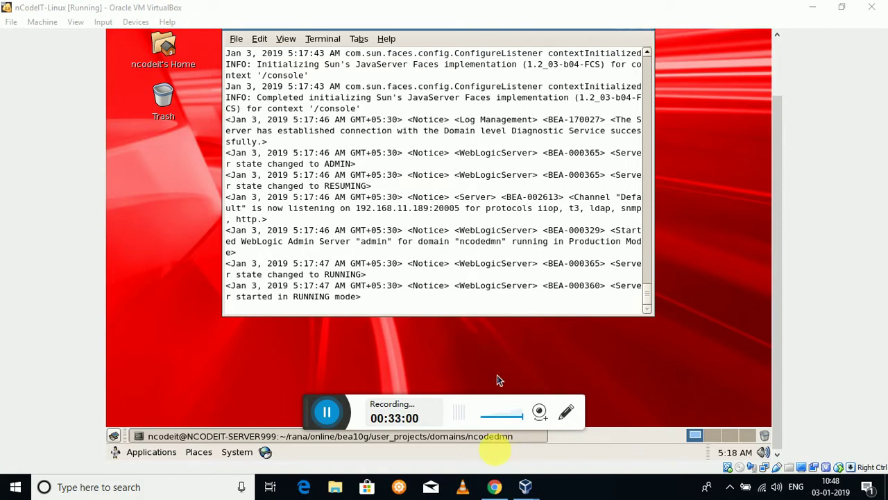
Load the WebLogic console at 192.168.11.189:20005/console in a fresh browser tab.
mouse_move(494, 486)
left_click(474, 386)
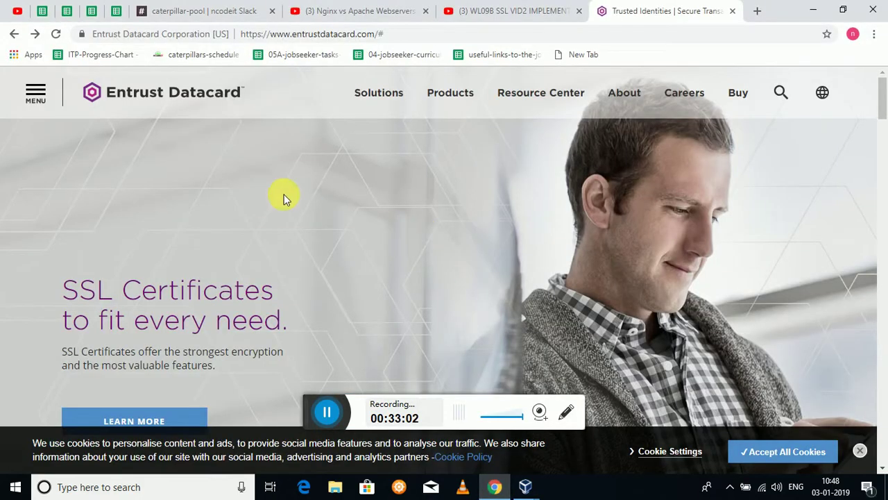
left_click(15, 36)
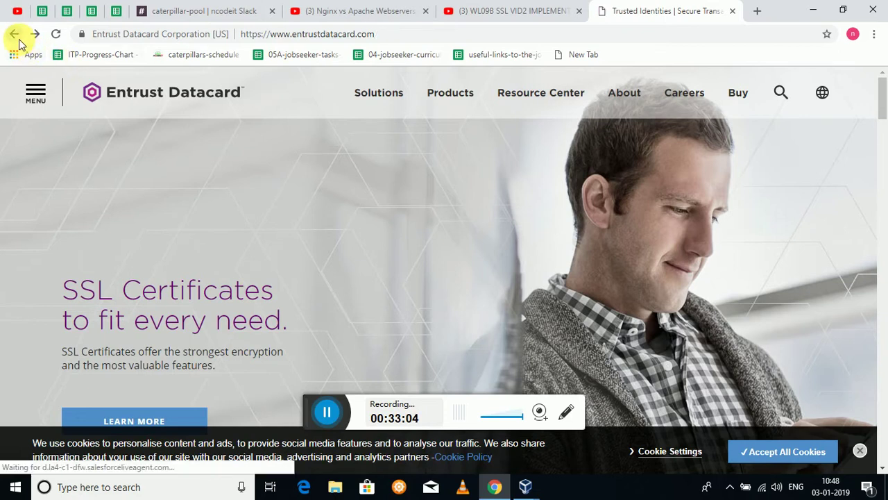
left_click(14, 35)
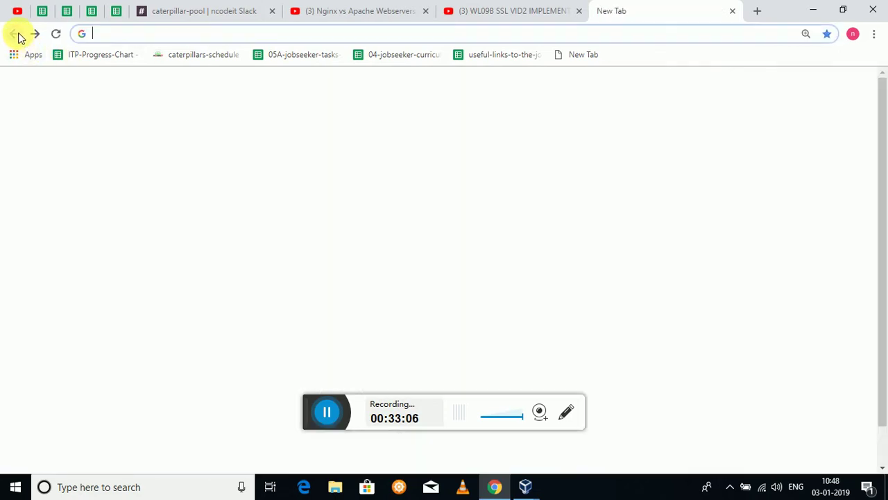
left_click(97, 36)
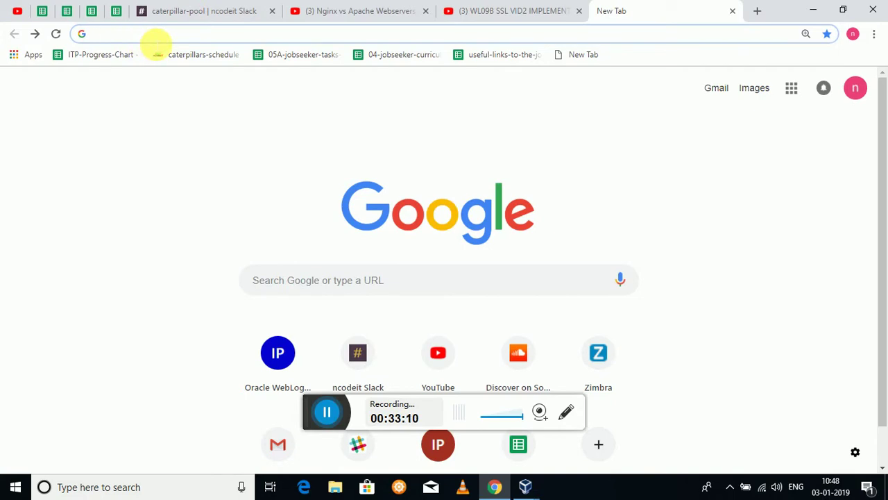
type("192.168.11.189:20005/console")
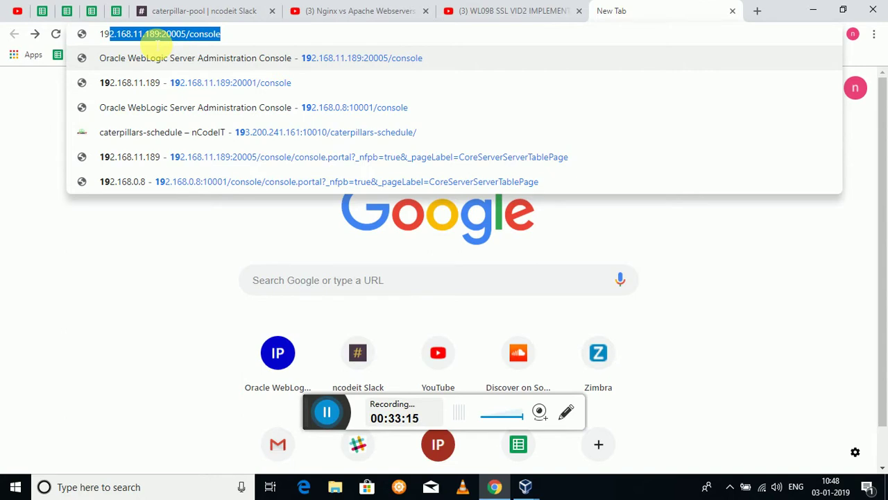
key("Return")
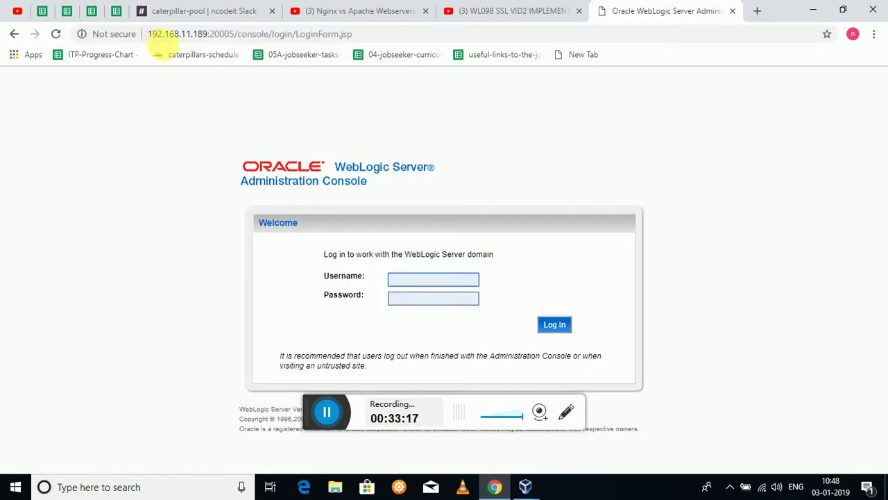
Log in to the console with the suggested admin username and saved password.
type("wlsadmin")
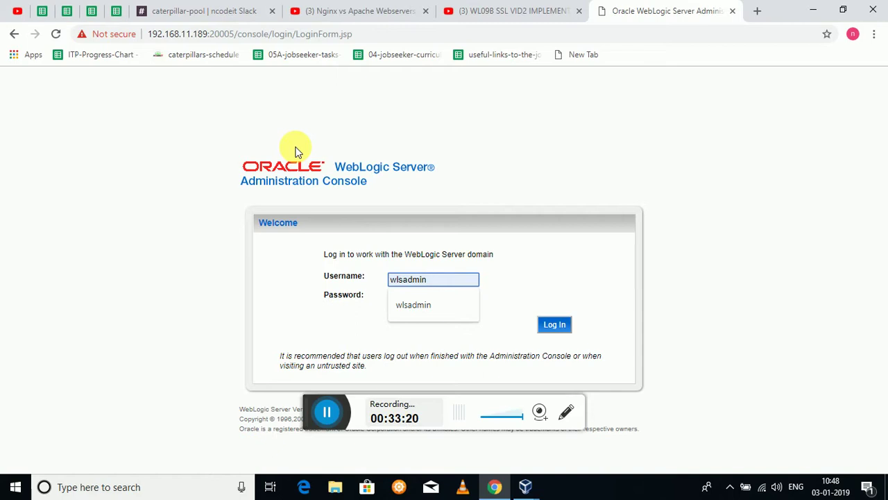
key("Tab")
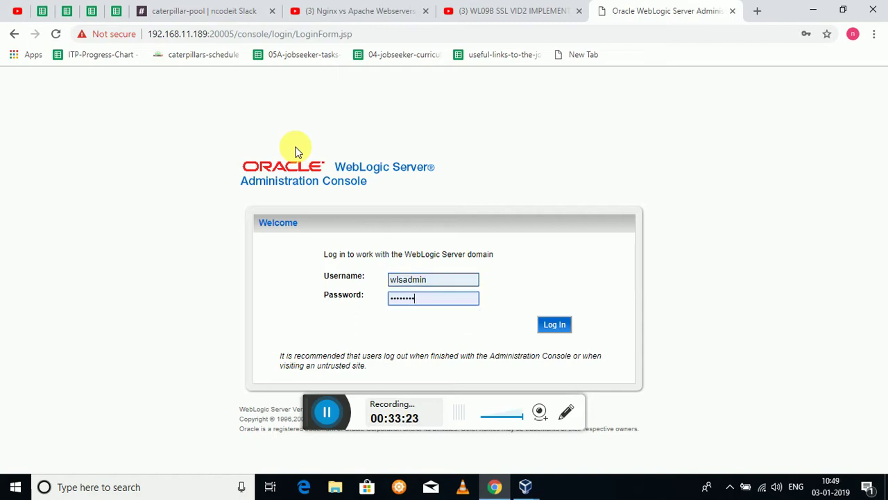
key("Return")
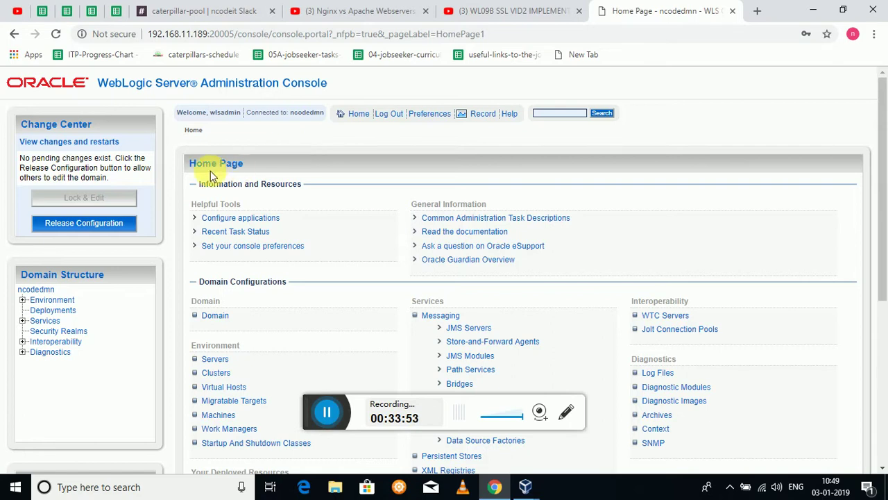
Open server mng1's settings and enable its SSL listen port at 20016.
left_click(23, 299)
left_click(55, 310)
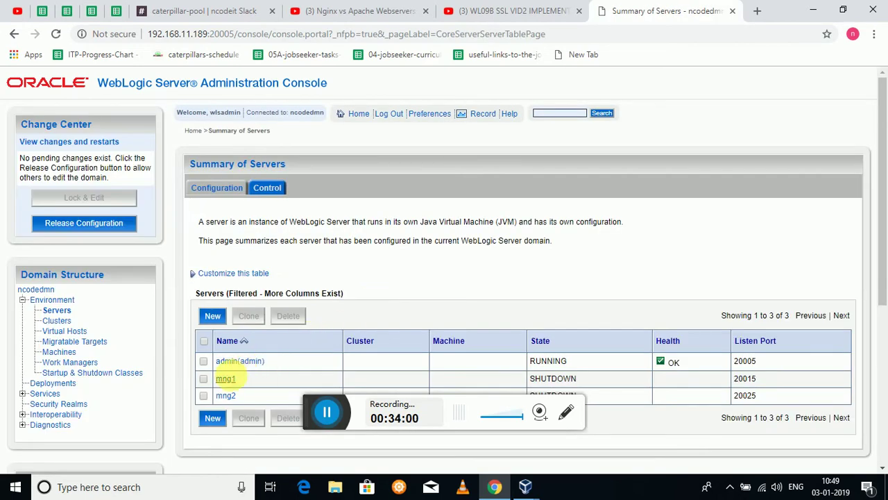
left_click(228, 379)
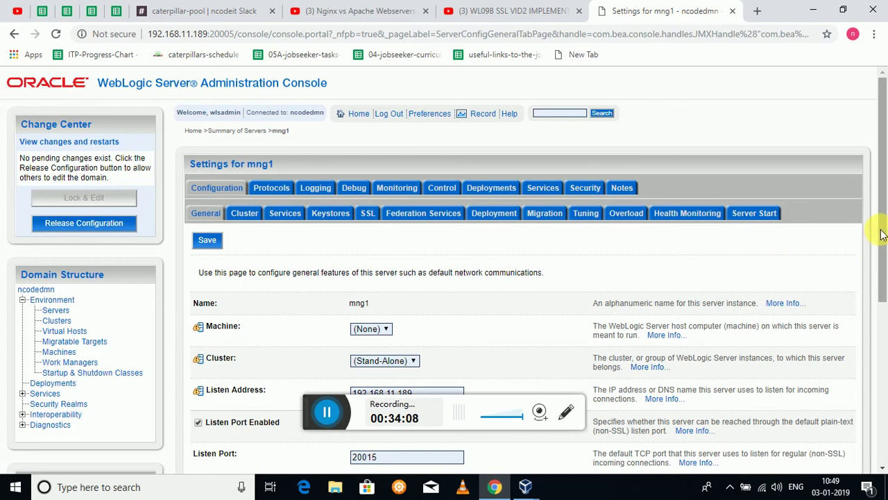
left_click_drag(883, 234, 885, 312)
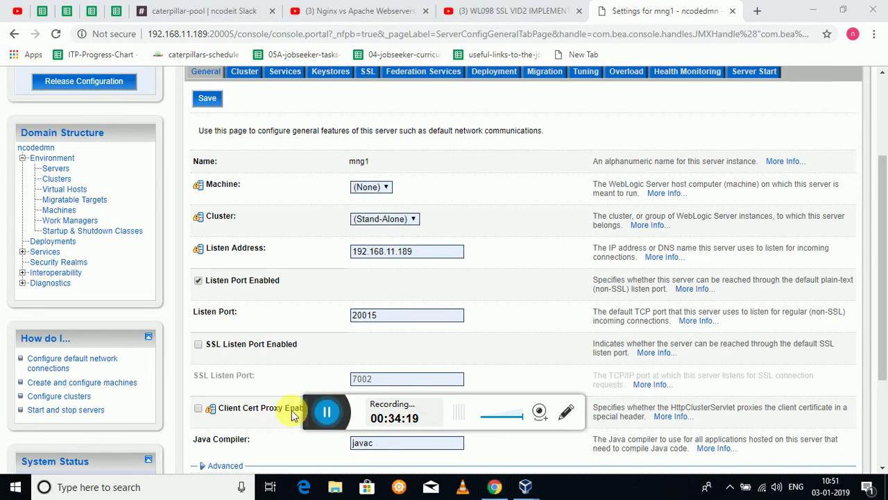
left_click(327, 411)
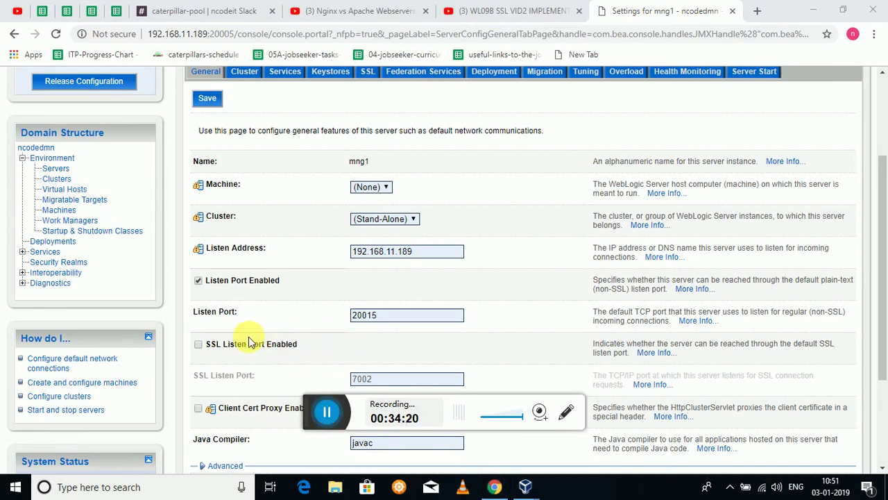
left_click(199, 348)
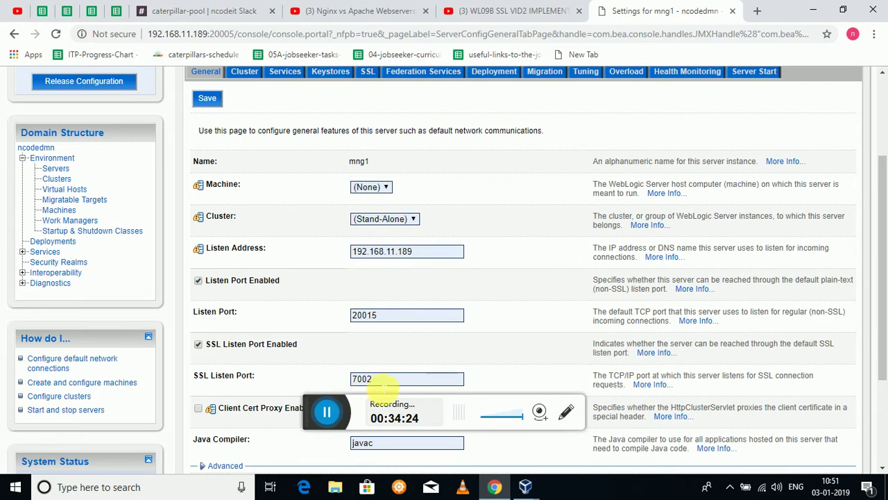
left_click(384, 382)
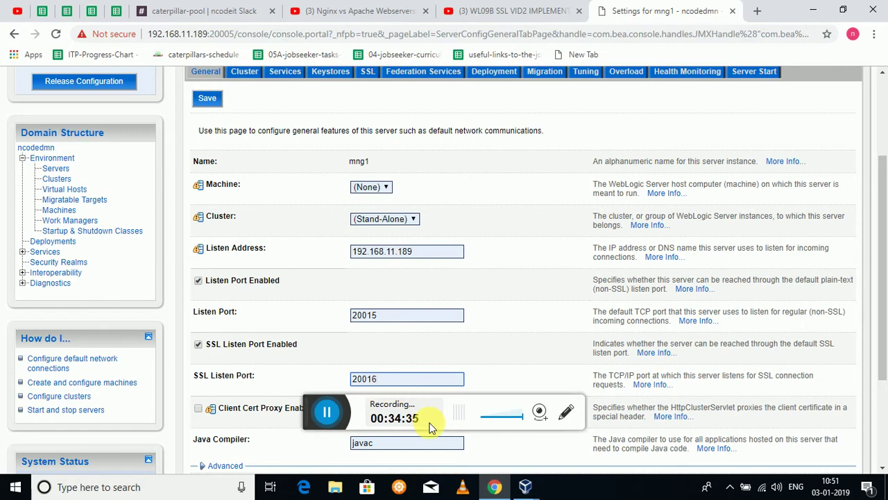
Save mng1's SSL listen port settings and return to the servers summary.
mouse_move(883, 255)
left_mouse_down()
mouse_move(885, 344)
mouse_move(880, 243)
left_mouse_up()
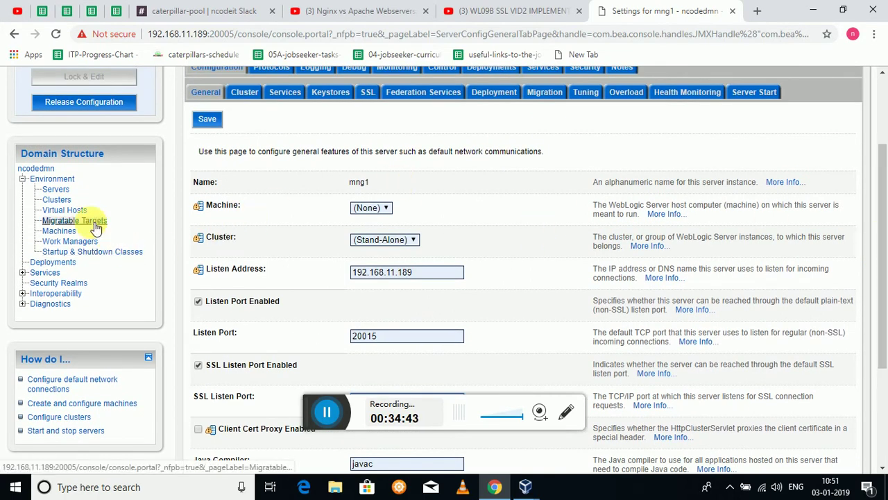
left_click(70, 194)
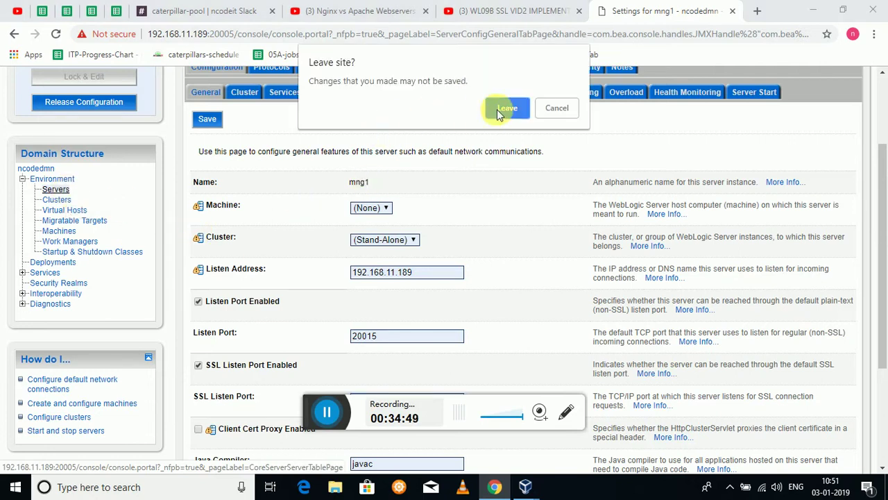
left_click(555, 110)
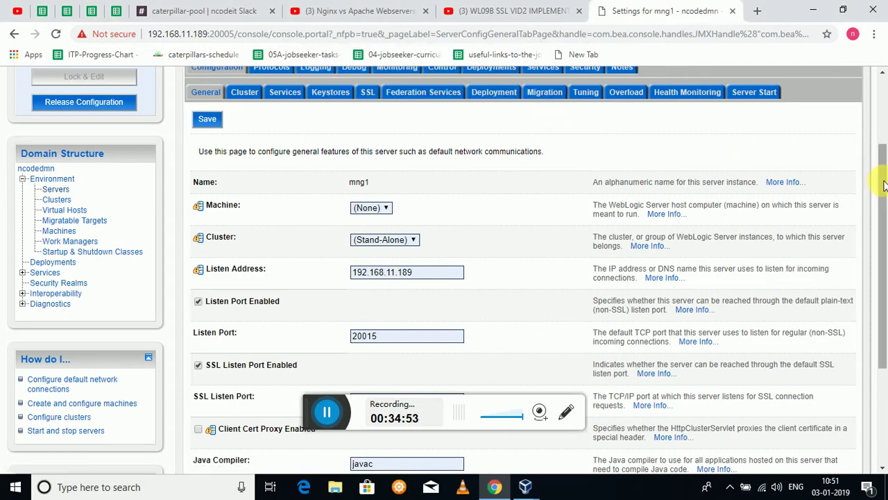
left_click_drag(885, 183, 879, 277)
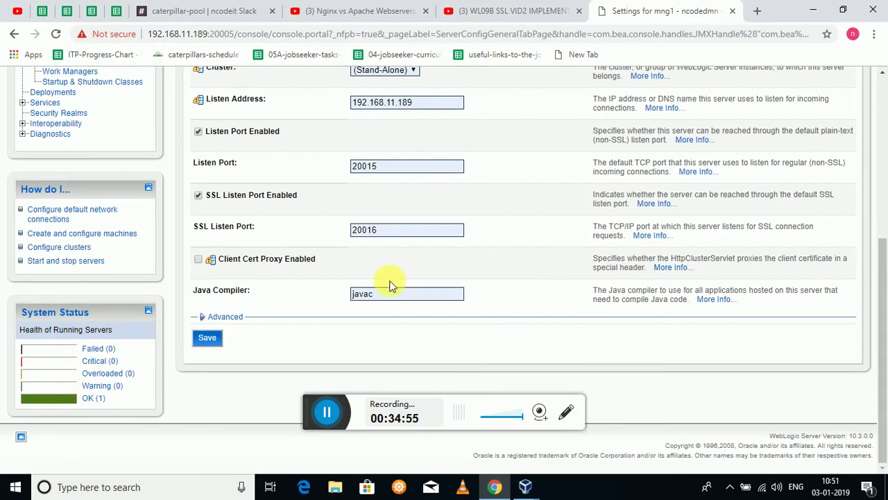
left_click(209, 339)
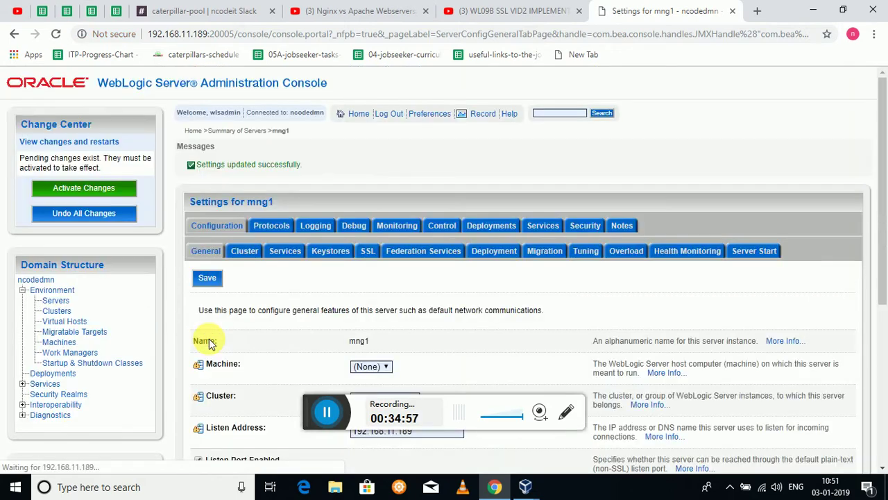
left_click(66, 304)
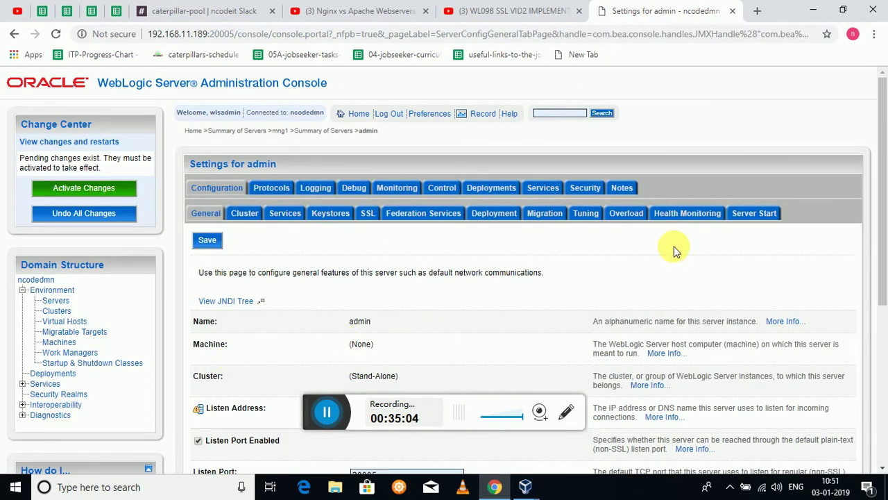
left_click_drag(882, 185, 885, 256)
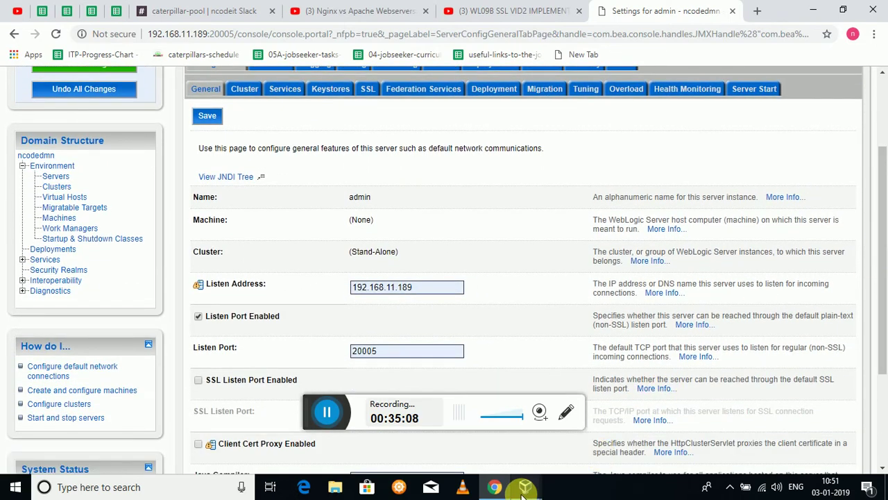
In the VM log, highlight the listening address 192.168.11.189:20005 and protocols iiop, t3, ldap, snmp, http.
mouse_move(525, 494)
left_click(584, 443)
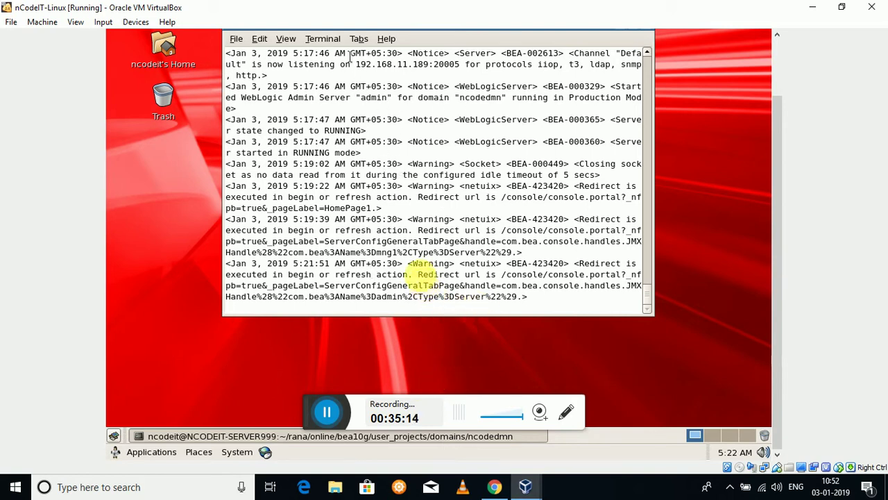
left_click_drag(358, 64, 456, 66)
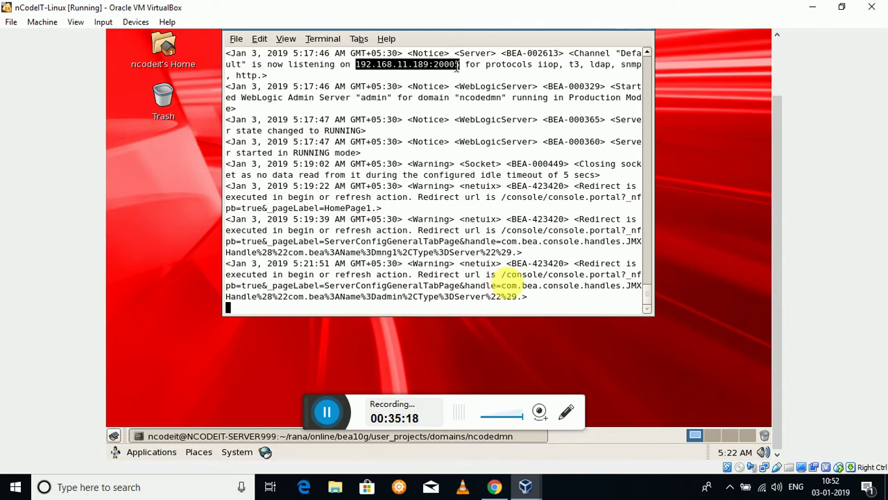
left_click(501, 75)
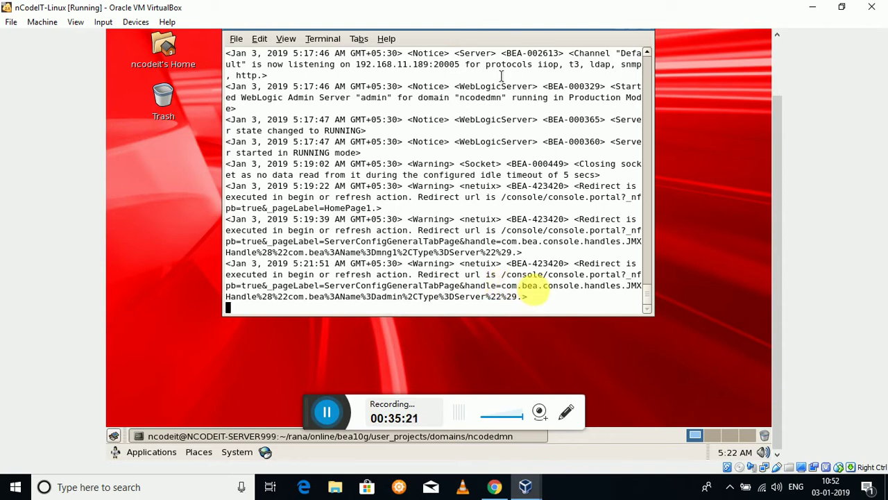
double_click(541, 63)
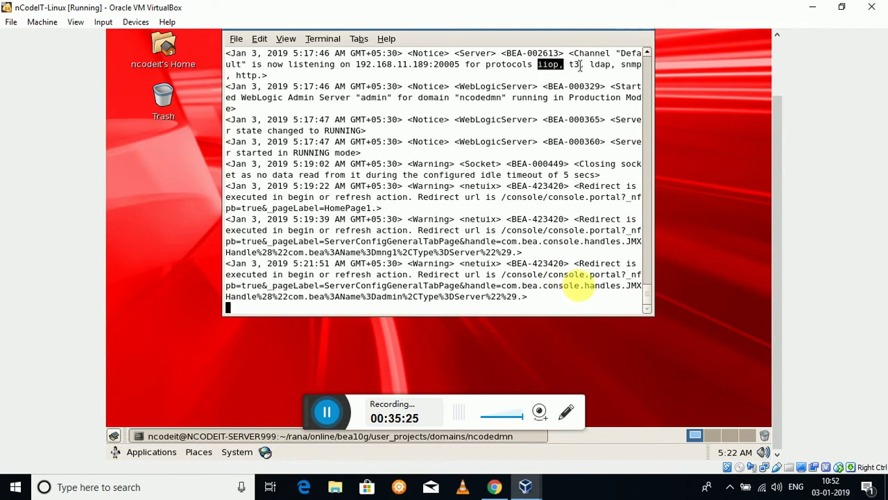
left_click_drag(569, 63, 547, 73)
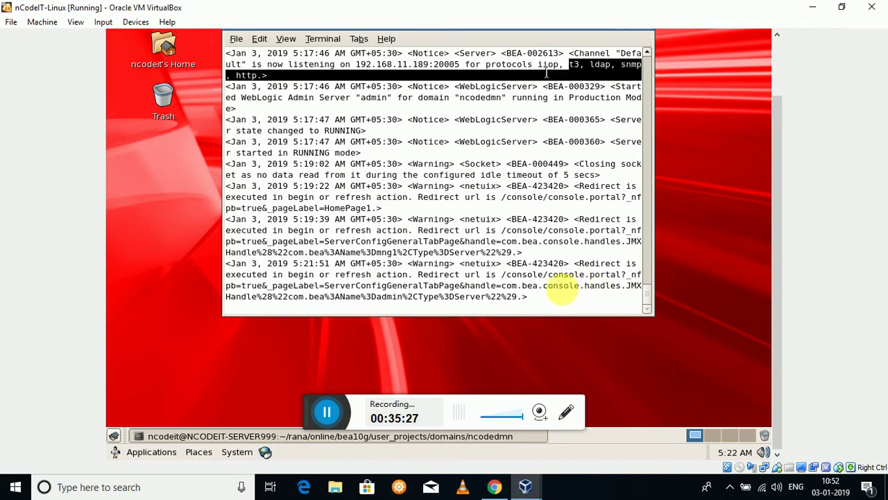
left_click(546, 72)
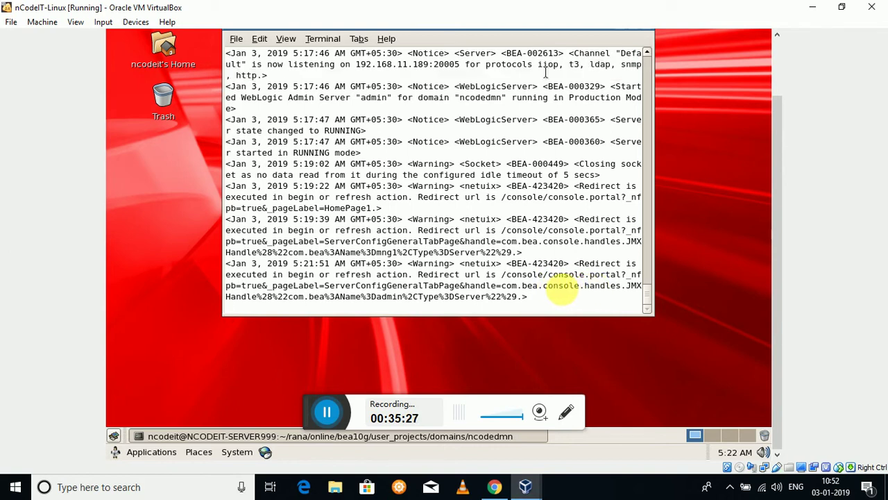
left_click(495, 487)
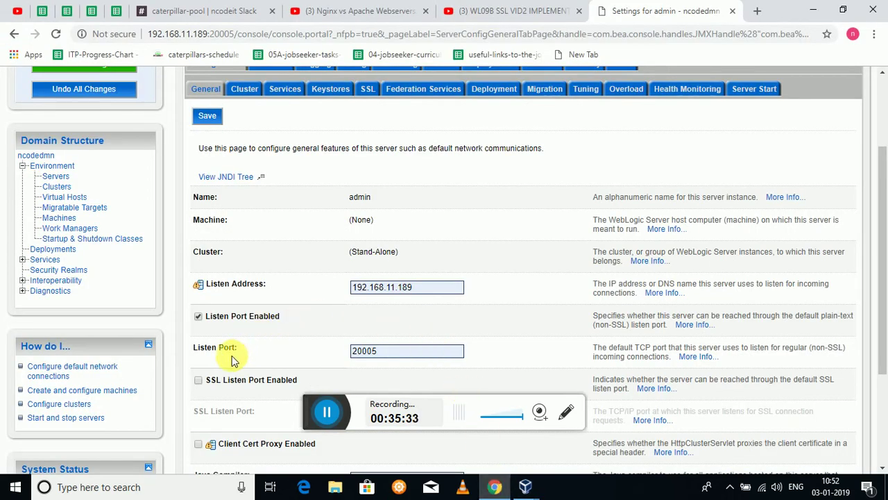
Enable the admin server's SSL listen port on 20006, save, and return to the VM terminal.
left_click(199, 381)
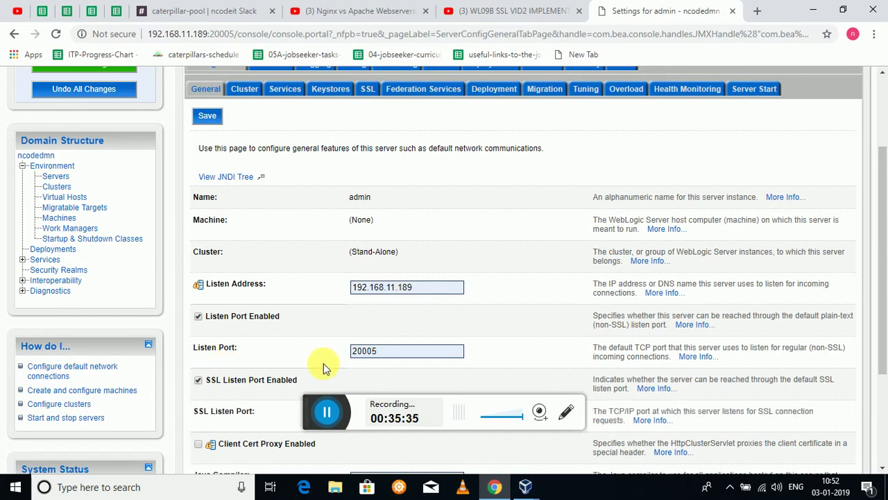
scroll(323, 362, "down", 2)
scroll(323, 363, "down", 2)
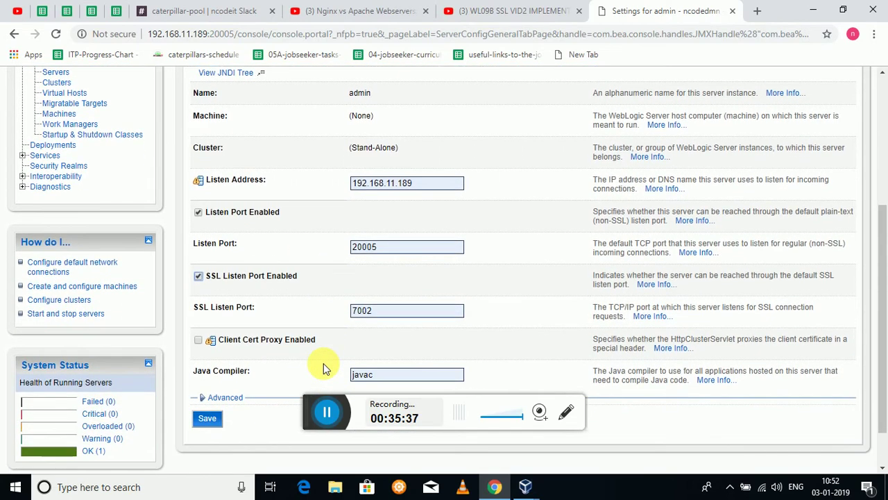
left_click(378, 314)
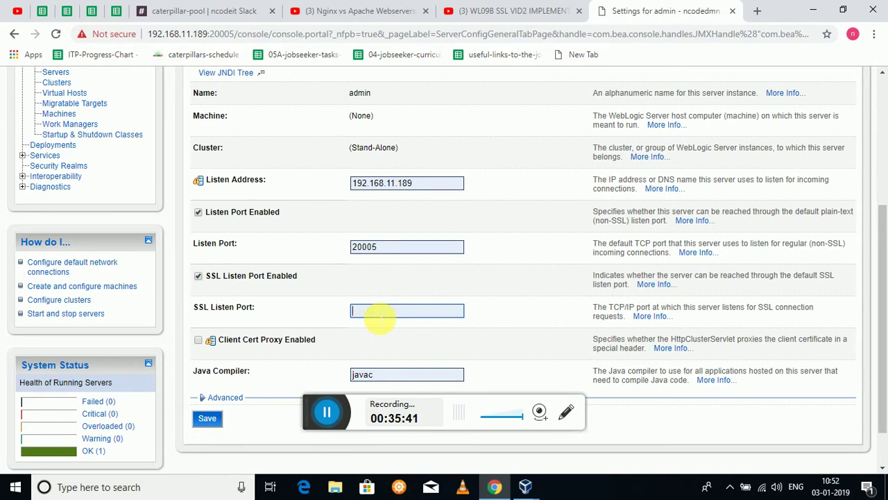
type("200")
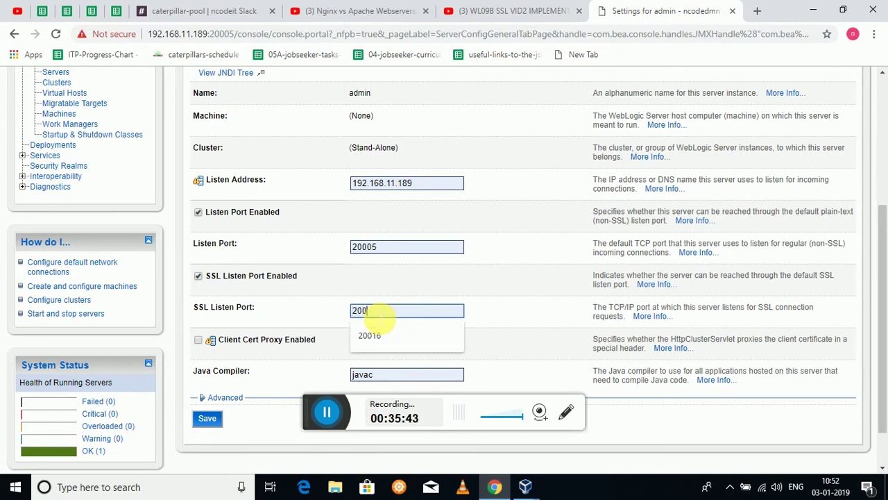
type("06")
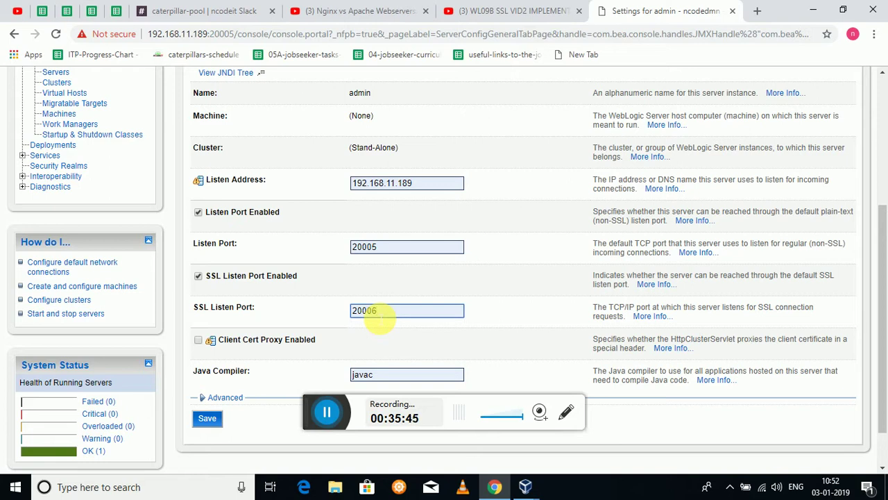
left_click(207, 419)
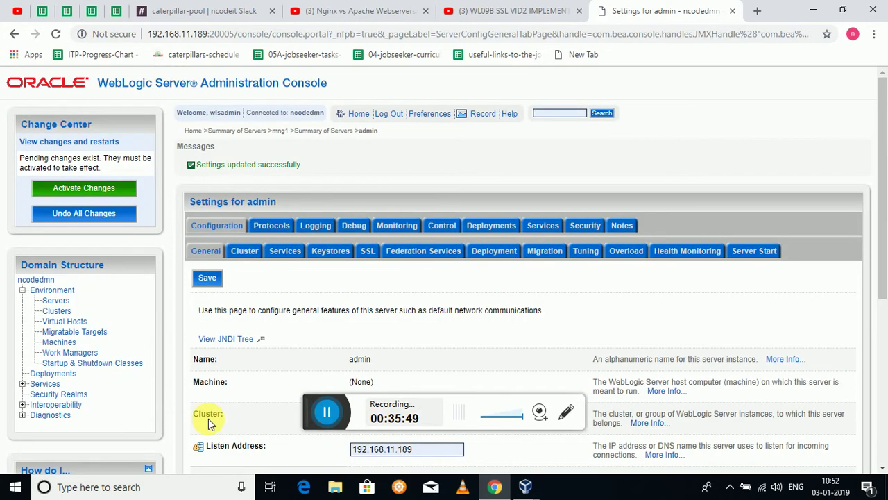
left_click(526, 488)
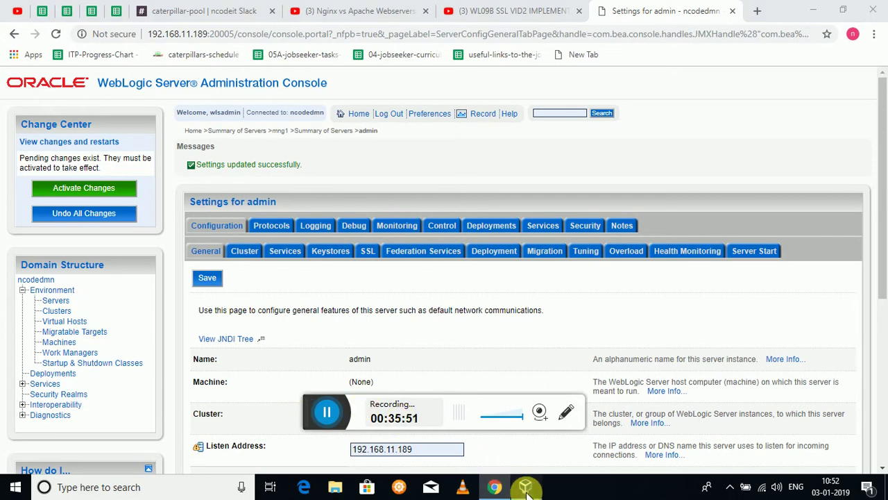
left_click(552, 462)
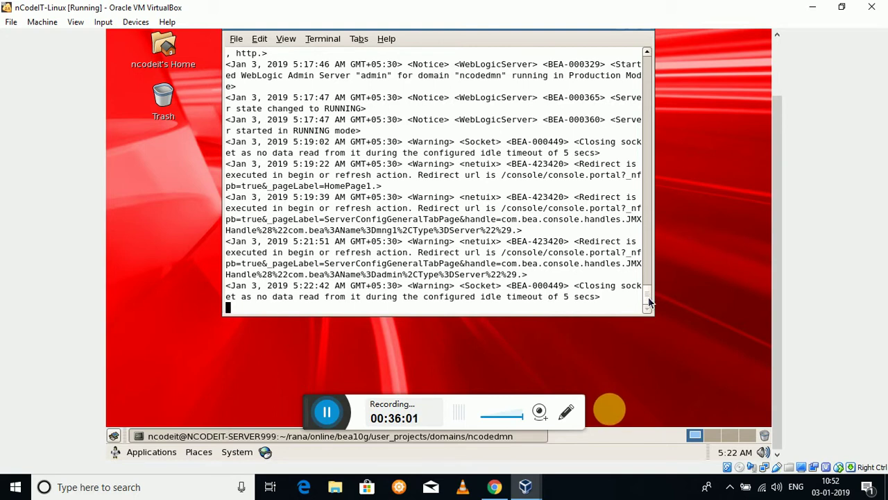
Scroll the VM terminal's server log to the newest entries.
scroll(645, 300, "up", 1)
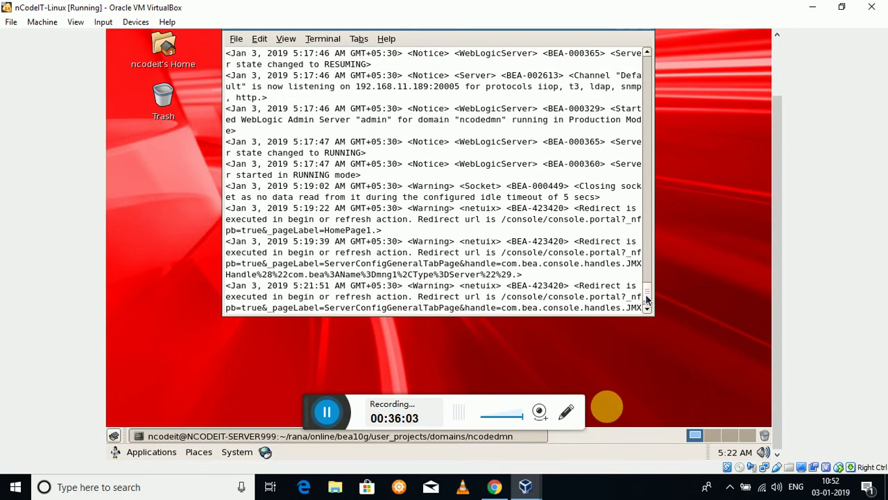
scroll(645, 292, "up", 4)
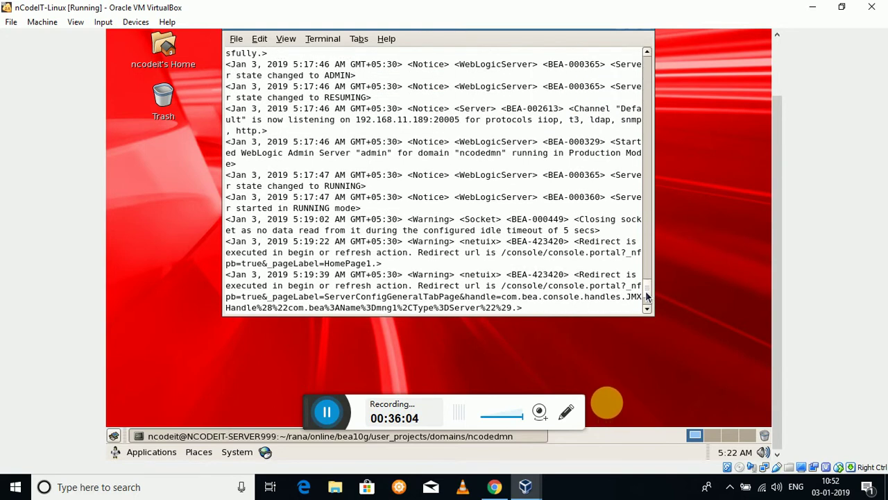
scroll(645, 288, "down", 6)
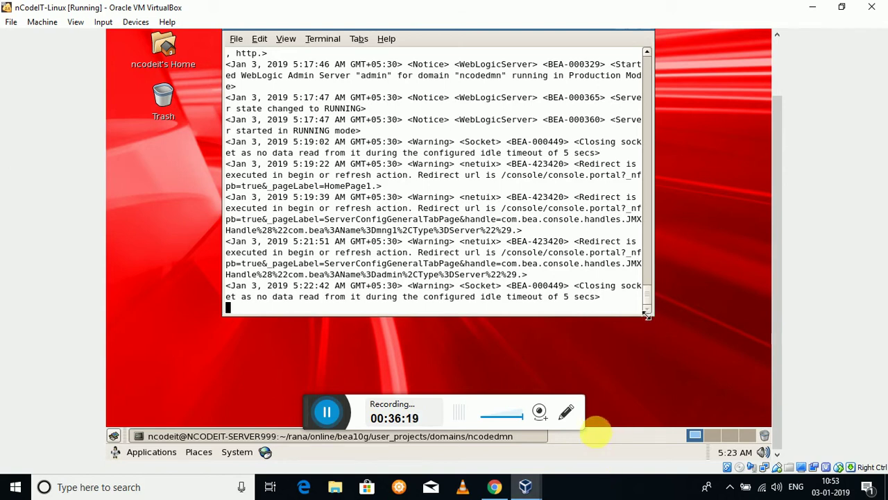
mouse_move(646, 302)
left_mouse_down()
mouse_move(646, 277)
mouse_move(645, 309)
left_mouse_up()
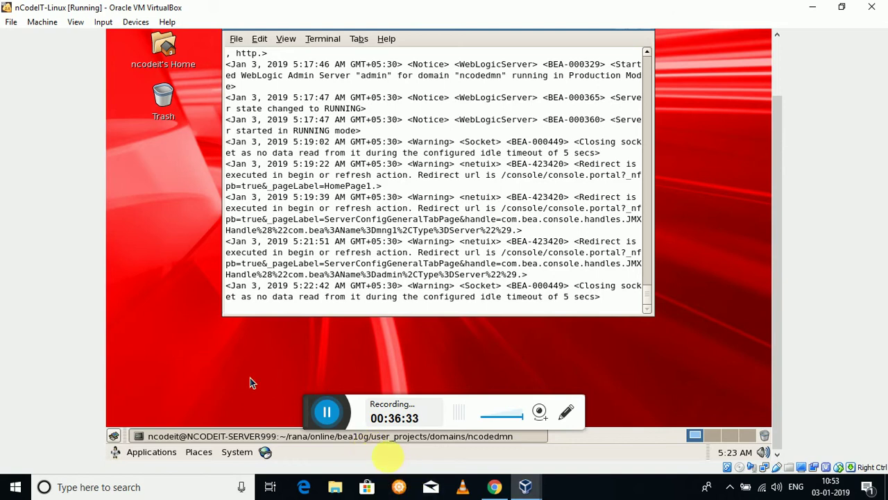
left_click(327, 415)
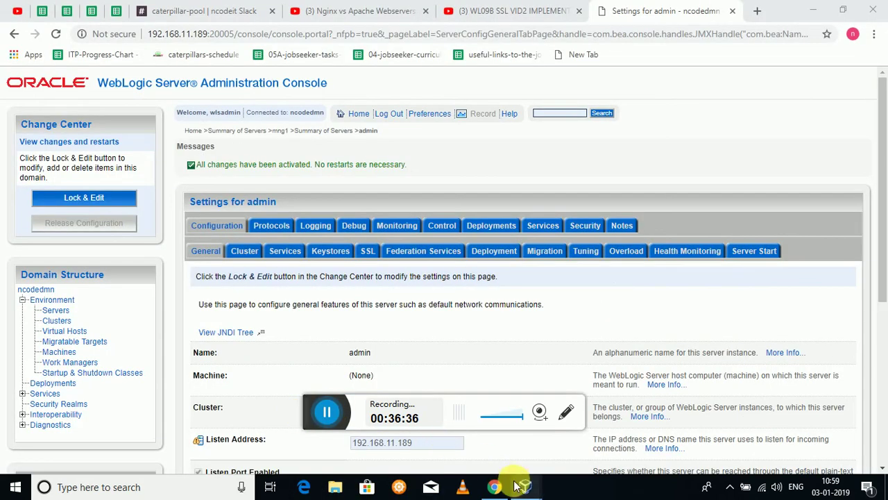
mouse_move(525, 486)
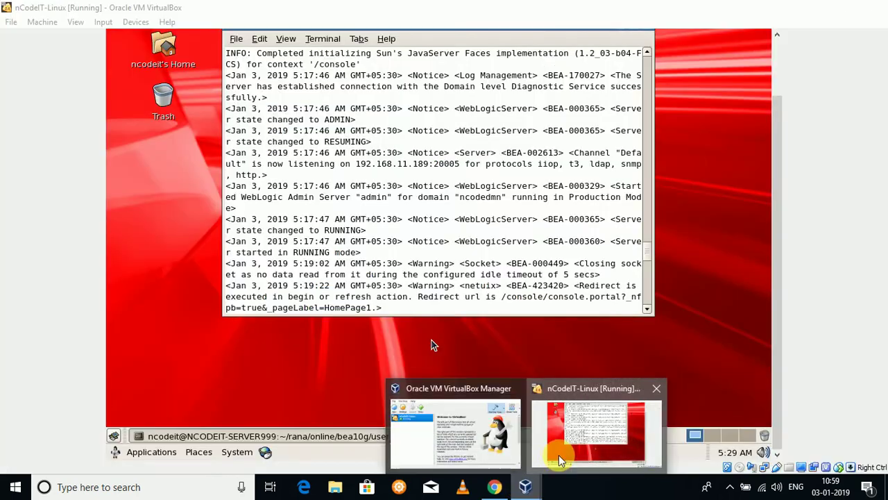
left_click(558, 454)
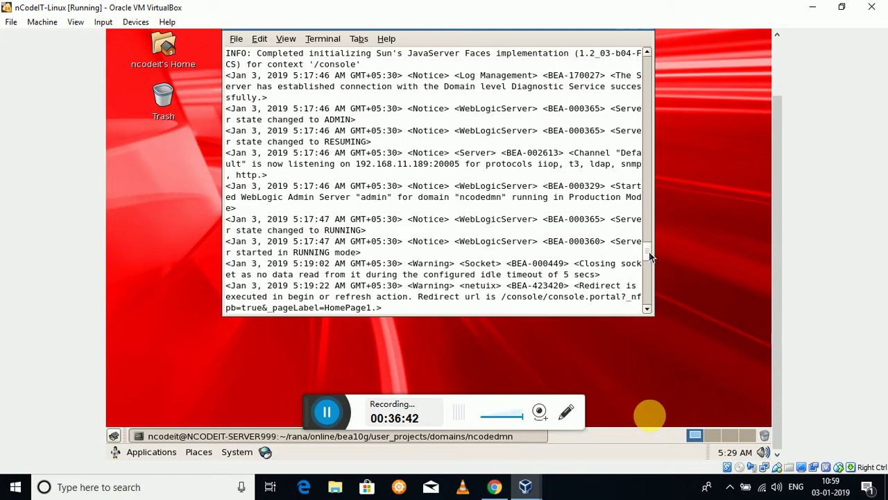
Highlight the DefaultSecure listening address 192.168.11.189:20006 and the iiops protocol in the log.
left_click_drag(649, 256, 653, 290)
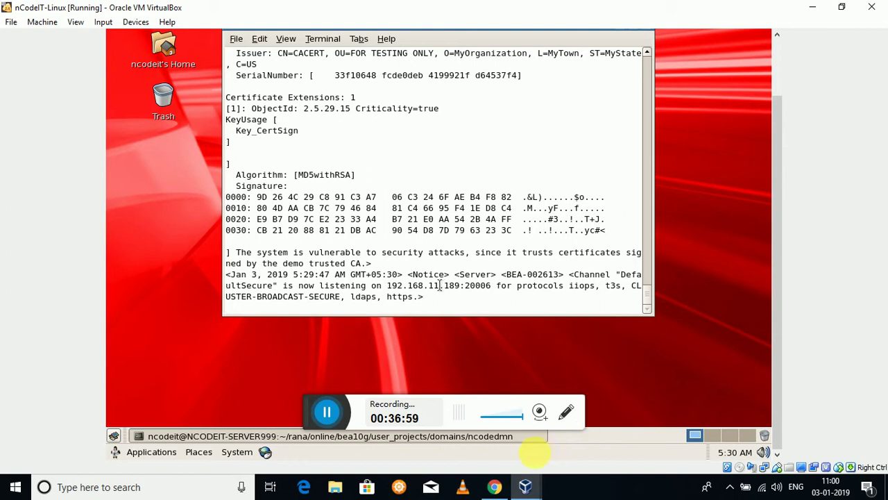
left_click_drag(389, 285, 495, 290)
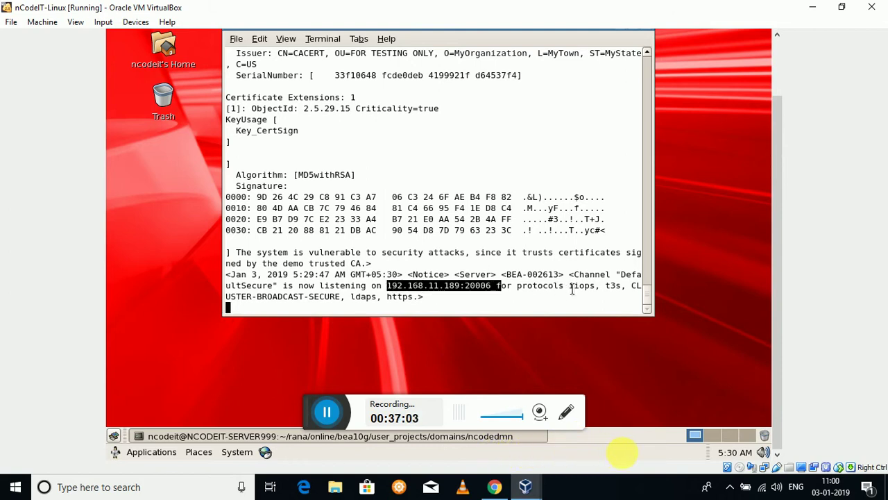
left_click_drag(569, 286, 585, 291)
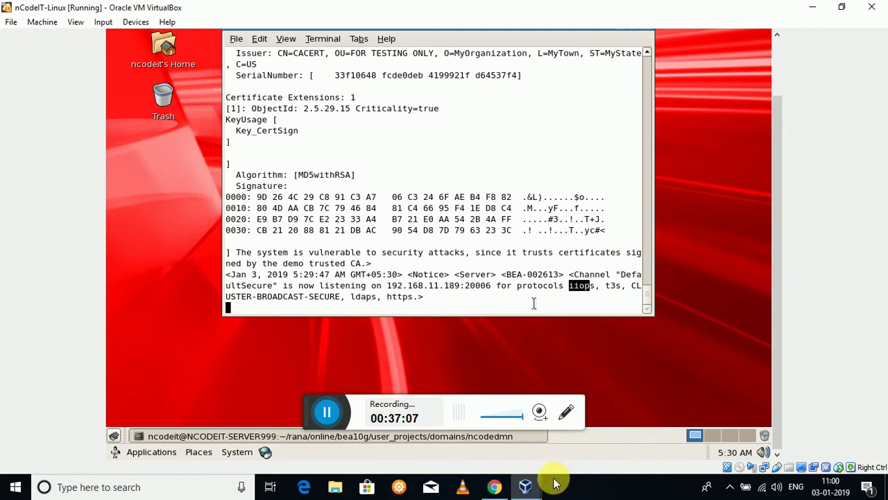
mouse_move(531, 489)
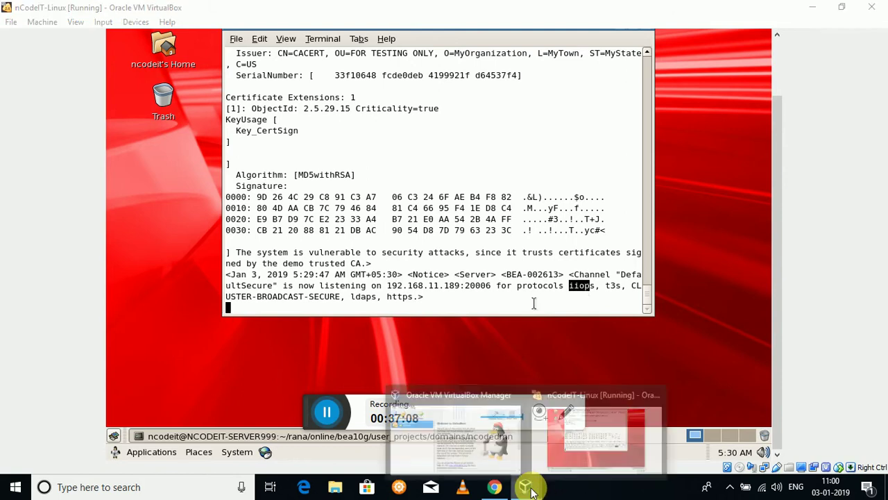
left_click(556, 453)
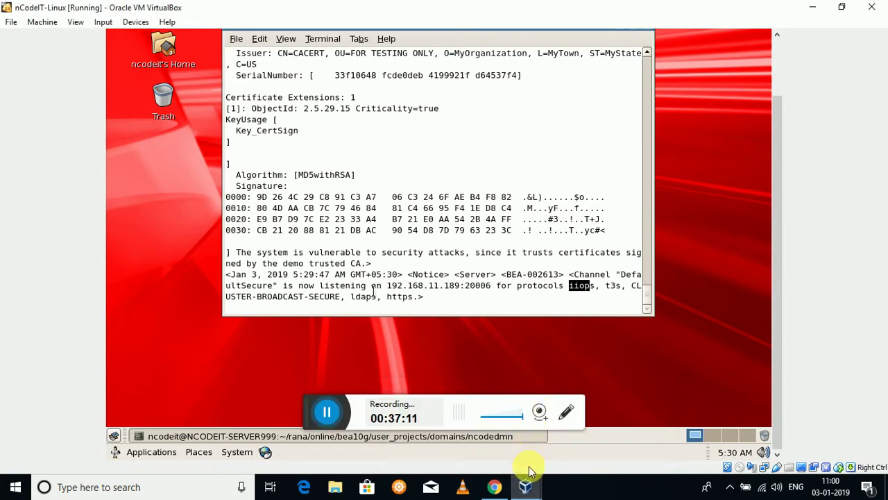
Open the admin server's settings and tick SSL Listen Port Enabled.
left_click(495, 487)
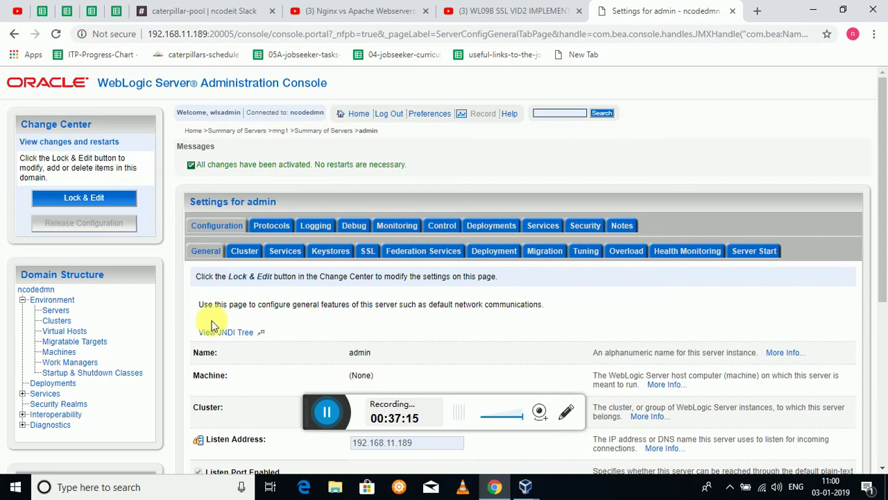
left_click(55, 310)
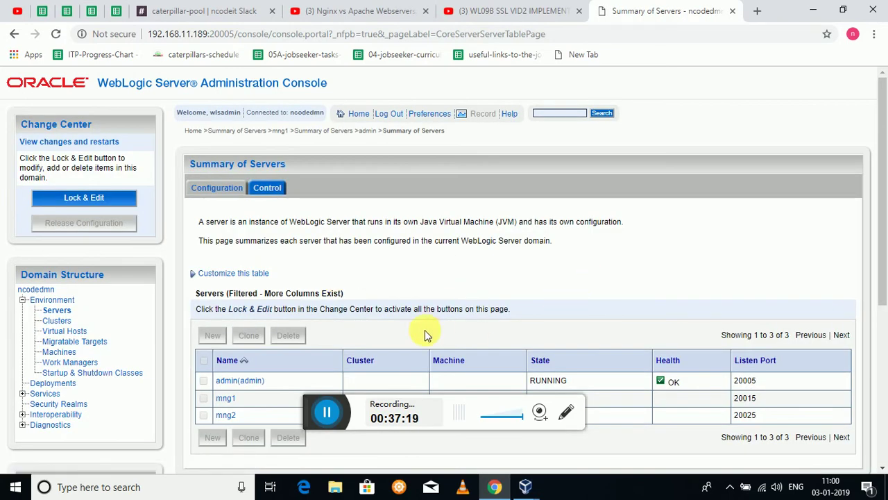
left_click(240, 380)
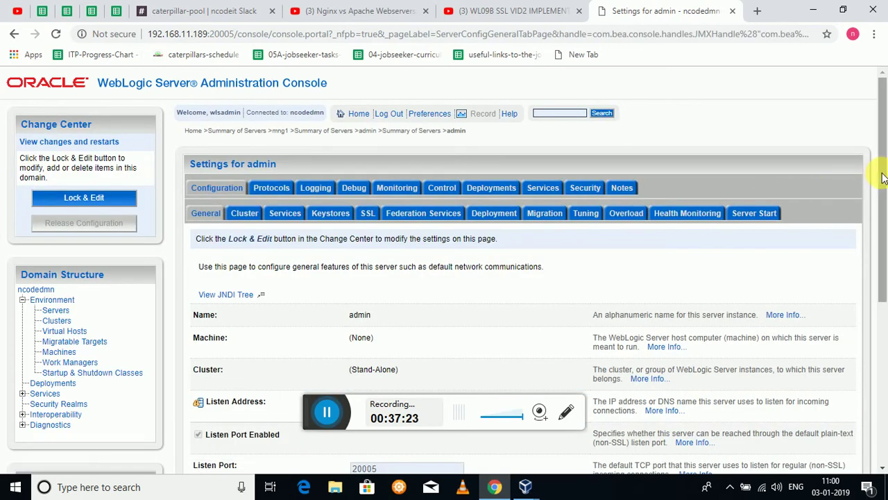
left_click_drag(882, 168, 887, 267)
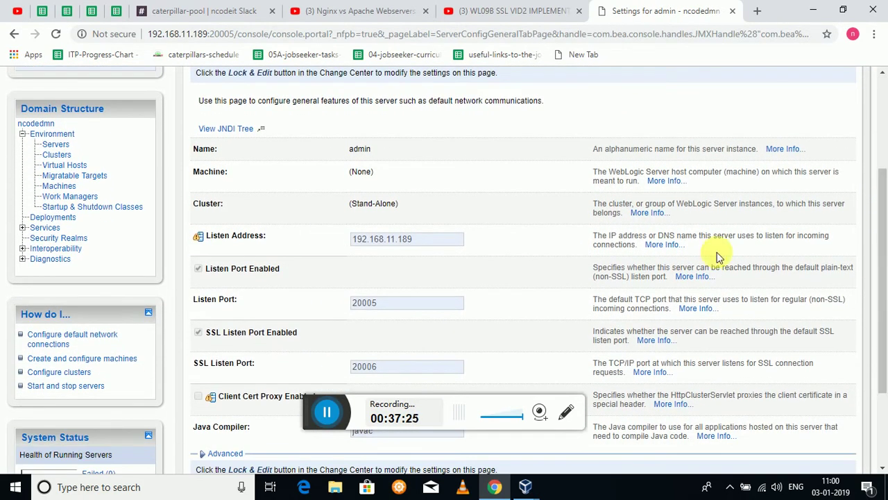
left_click(198, 333)
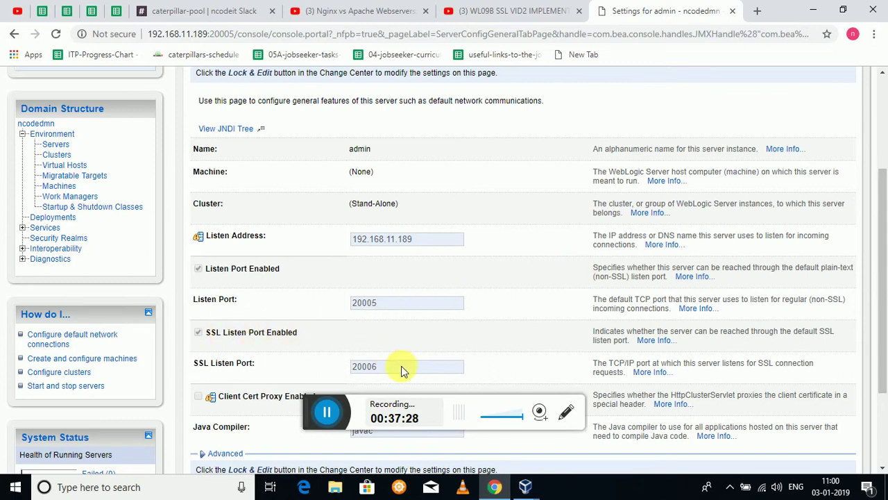
Lock the domain configuration with Lock & Edit and open the Summary of Servers.
left_click_drag(881, 235, 881, 140)
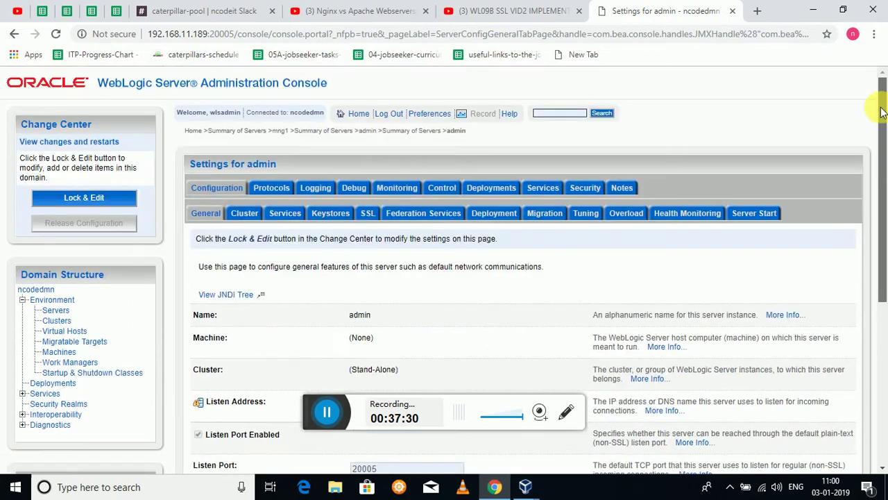
left_click(120, 199)
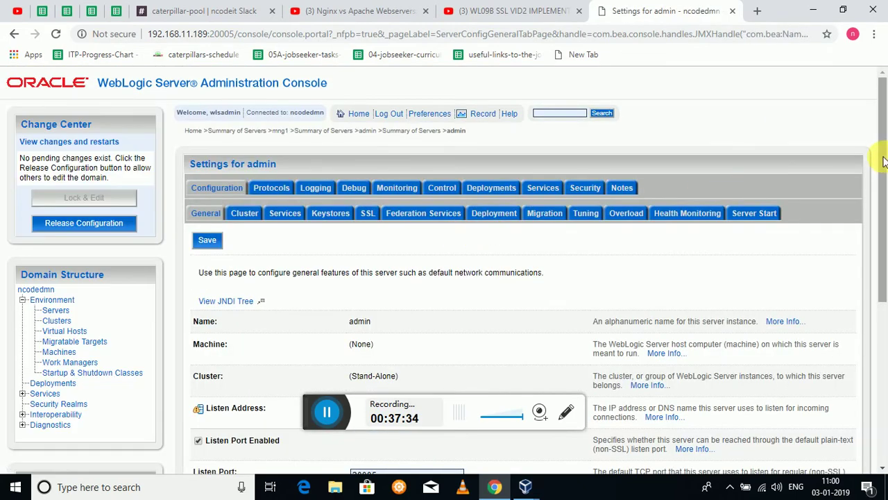
left_click_drag(885, 161, 885, 256)
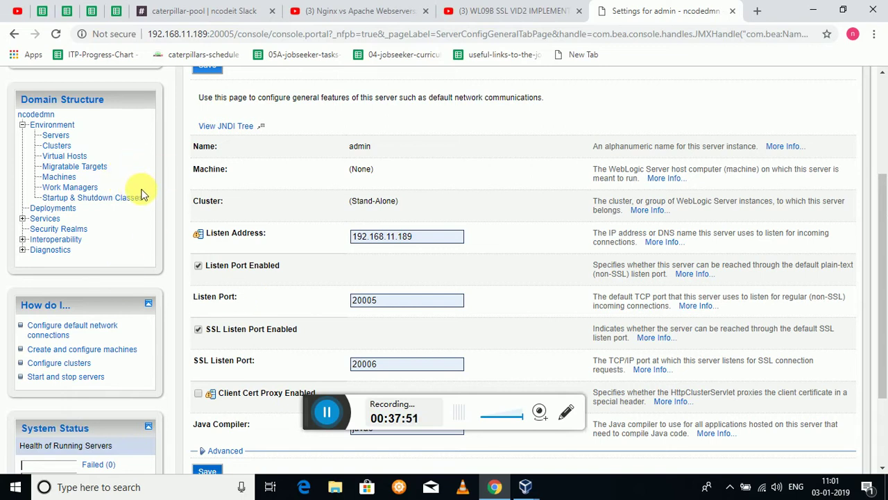
left_click(58, 136)
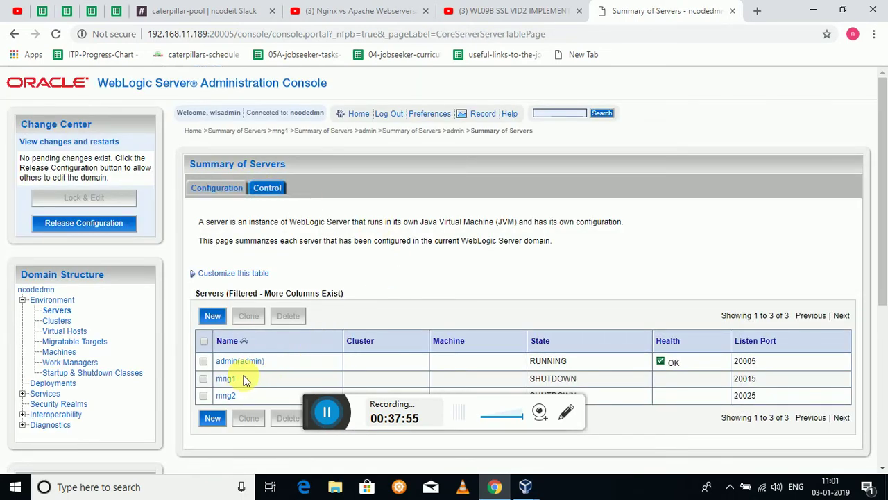
On mng1, disable SSL listening with port 7002, save, and activate the changes.
left_click(226, 379)
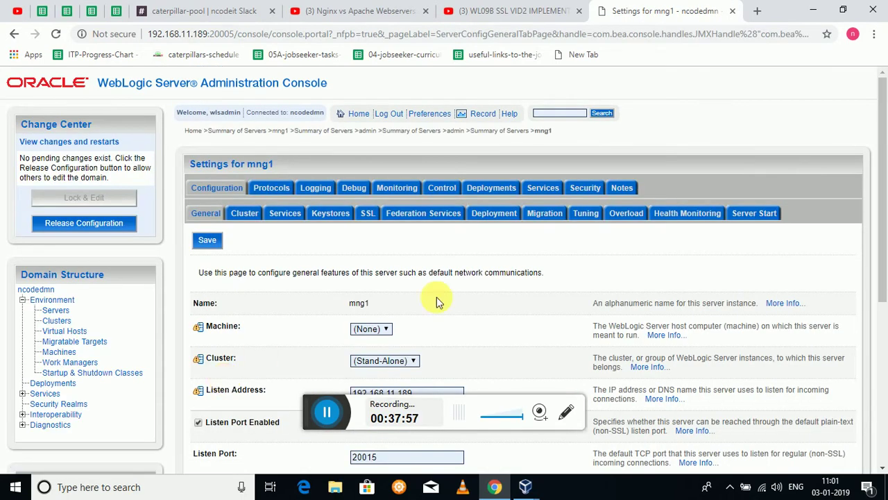
left_click_drag(882, 206, 885, 326)
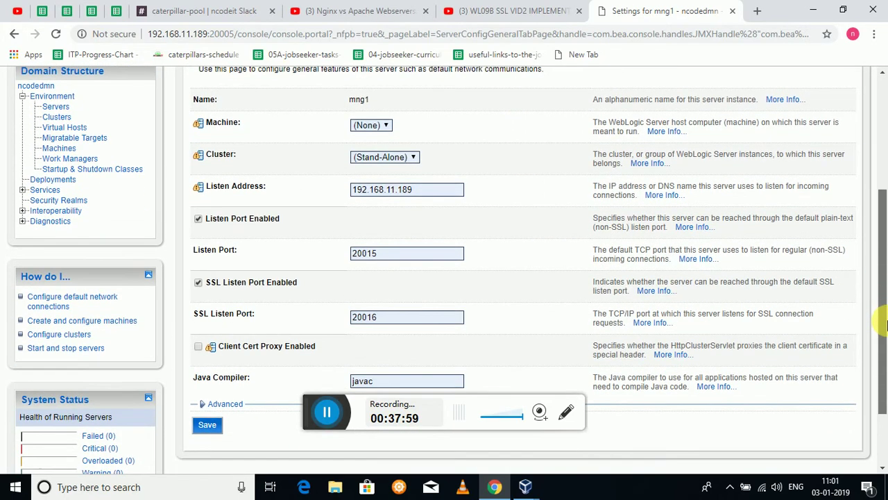
left_click(199, 282)
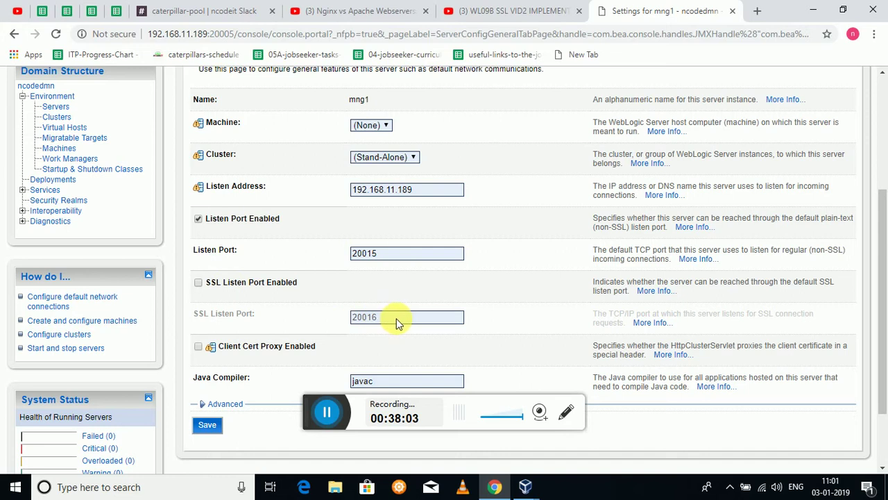
left_click(199, 282)
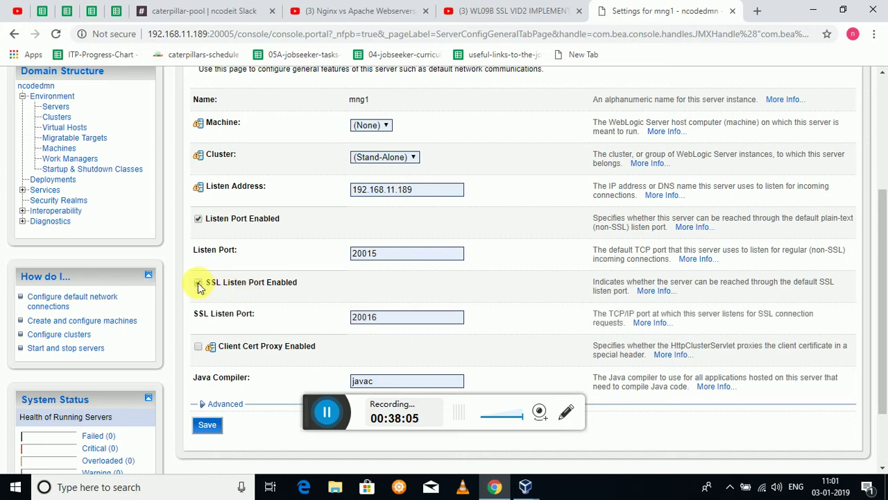
left_click(408, 321)
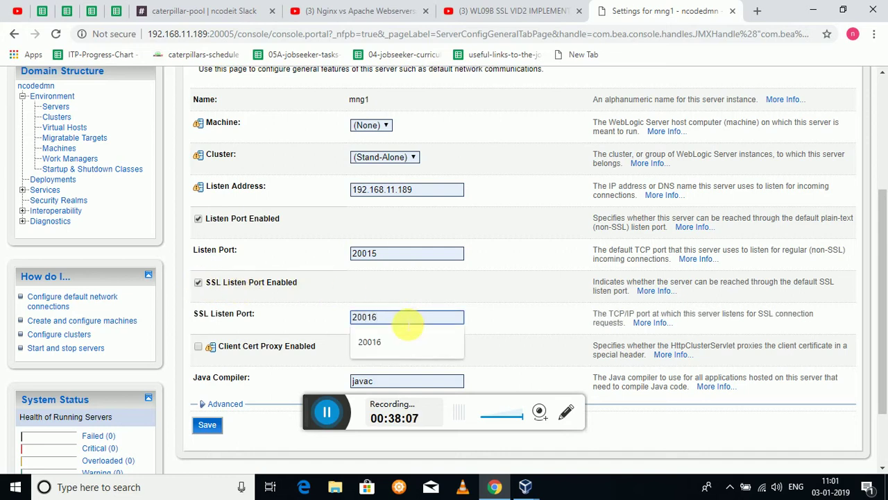
key("BackSpace")
key("BackSpace")
key("BackSpace")
key("BackSpace")
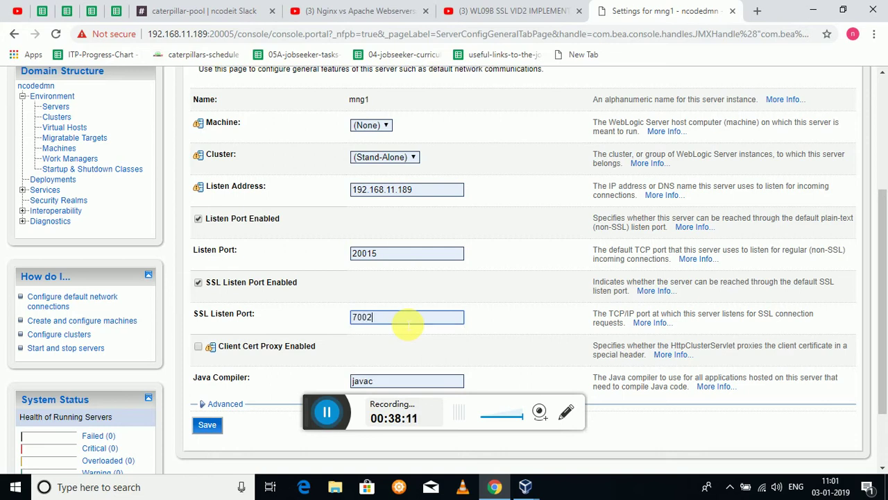
left_click(198, 284)
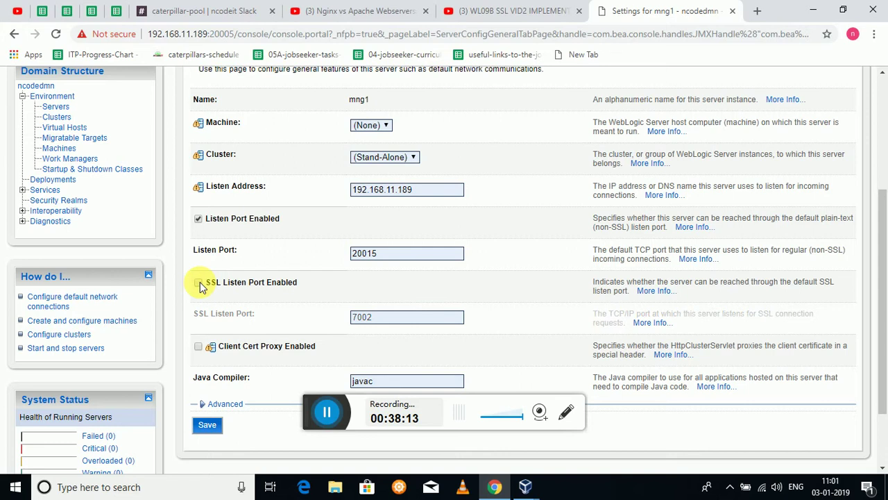
left_click(212, 425)
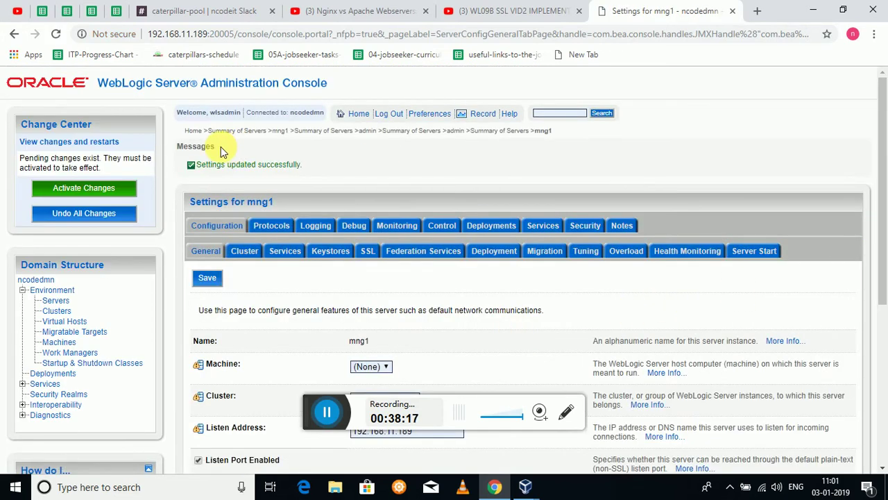
left_click(109, 191)
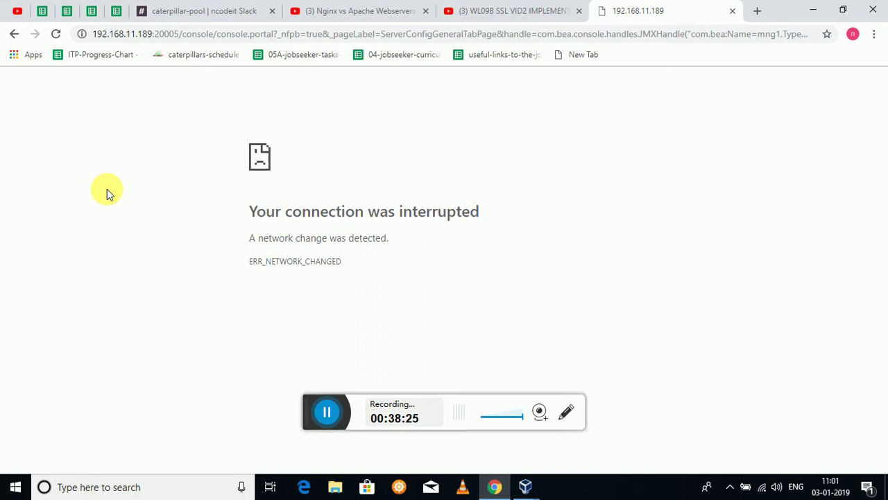
Reload the interrupted console page, dismiss the form resubmission prompt, and switch to the Linux VM.
left_click(56, 35)
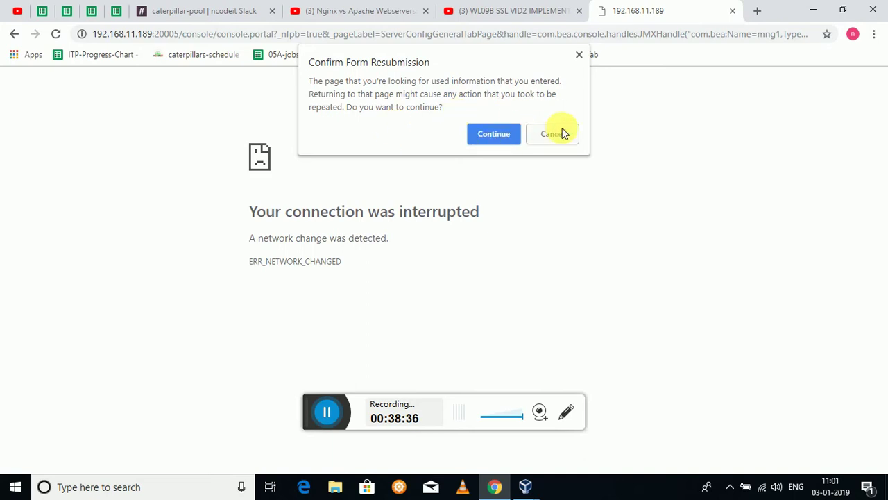
left_click(582, 55)
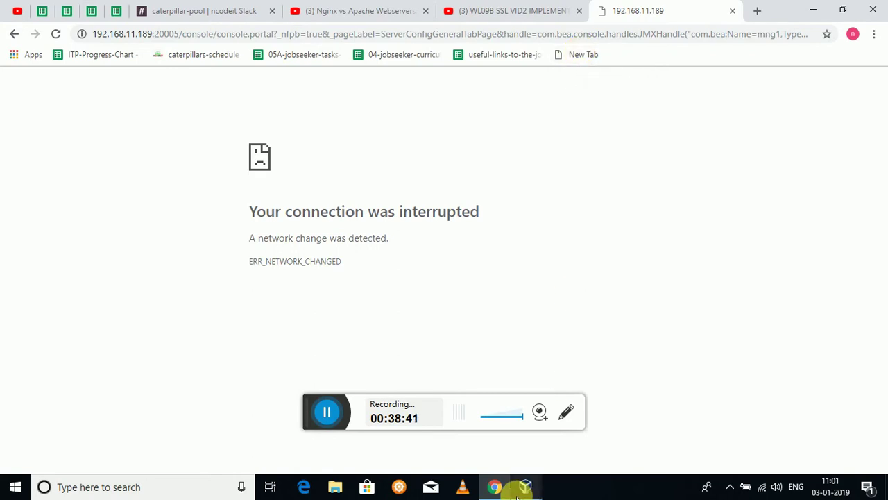
mouse_move(531, 488)
left_click(566, 439)
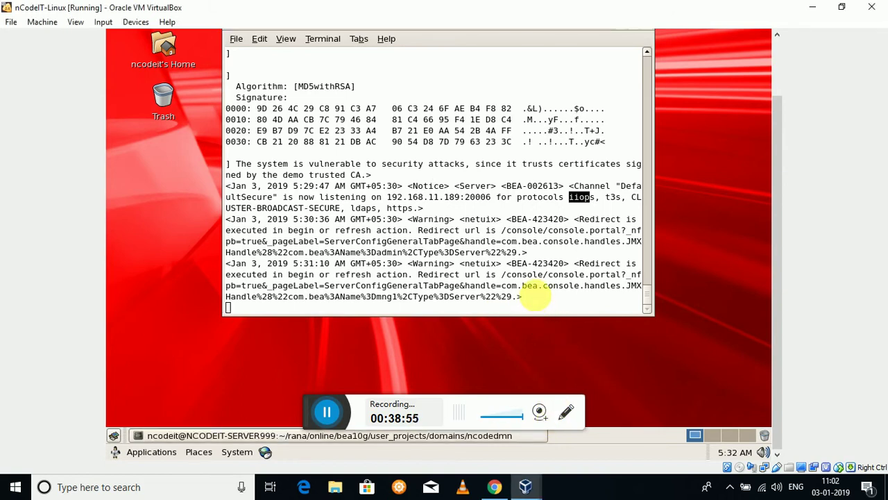
Interrupt the terminal output, list the domain files, and run ./stopAdmin.sh to stop the admin server.
left_click(558, 236)
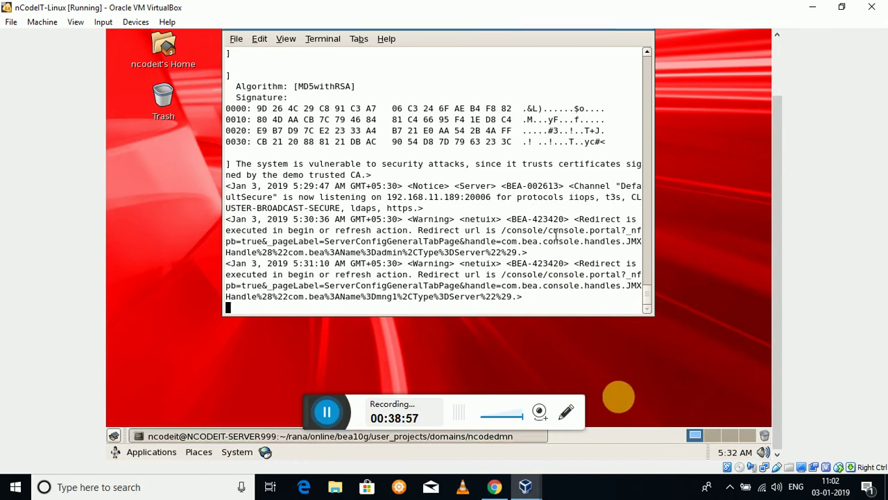
key("ctrl+c")
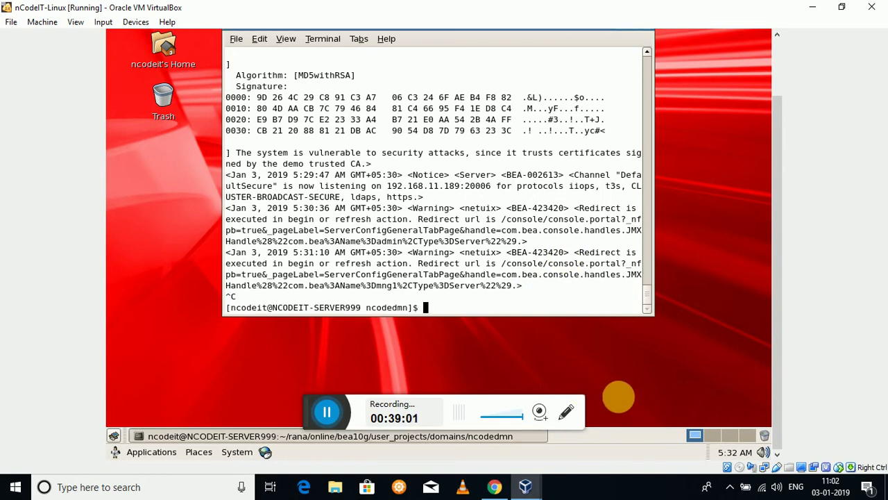
type("ls")
key("Return")
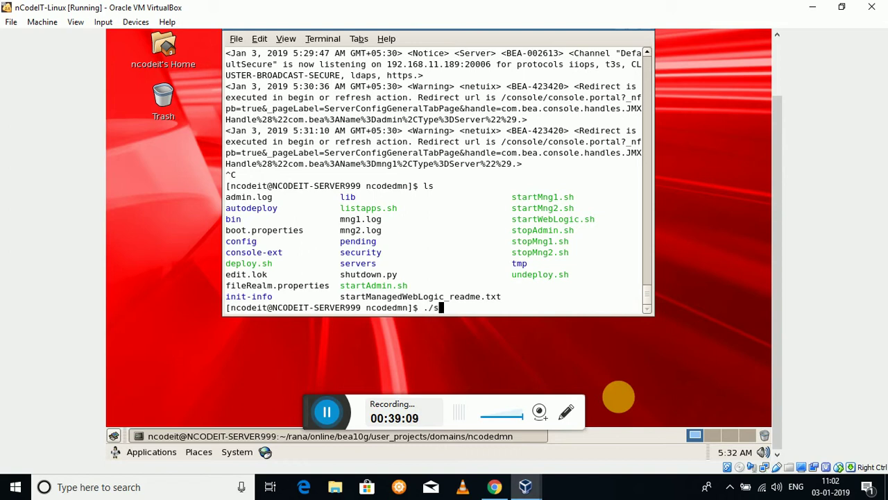
type("./stopA")
key("Tab")
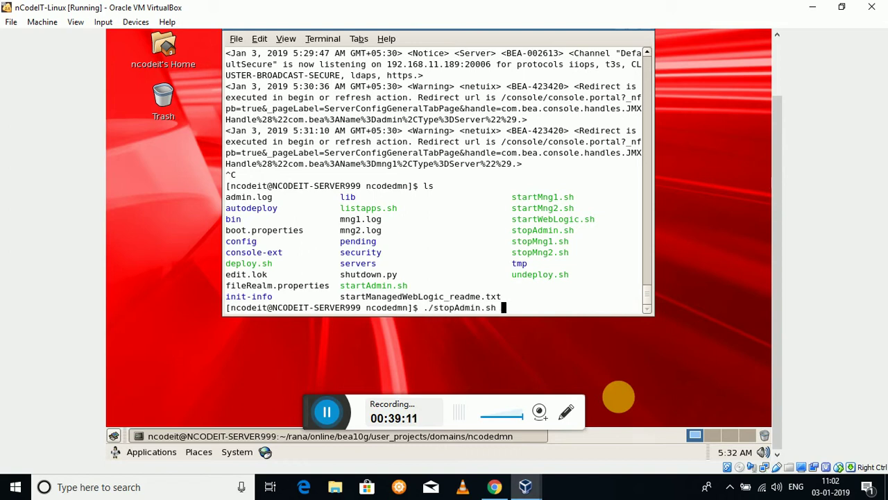
key("Return")
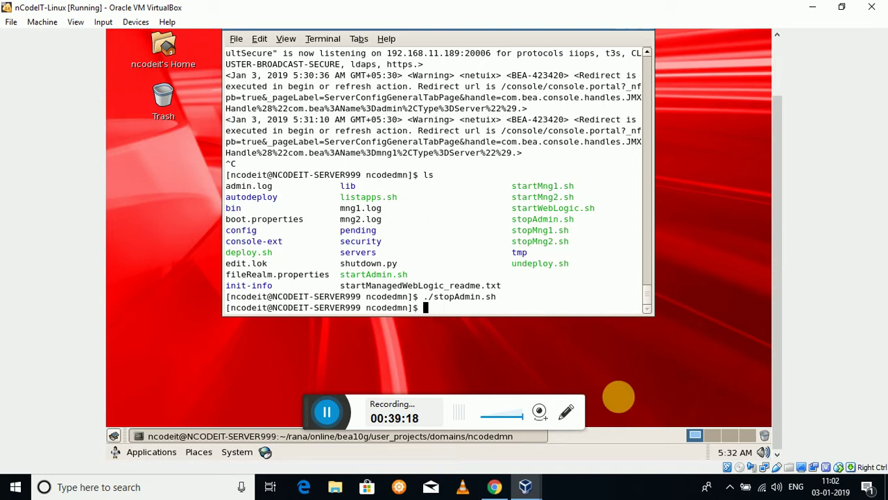
List files with ls -ltr and tail admin.log to confirm the shutdown completed.
type("ls -ltr")
key("Return")
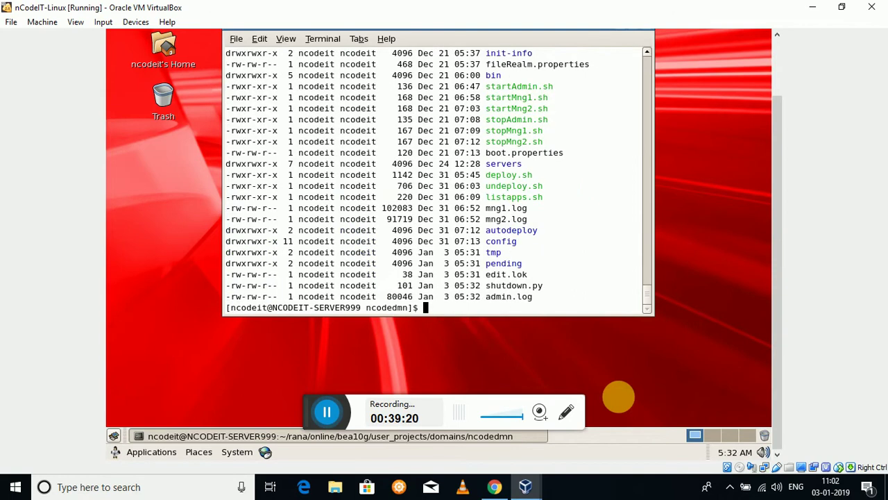
type("tail -f ad")
key("Tab")
key("Return")
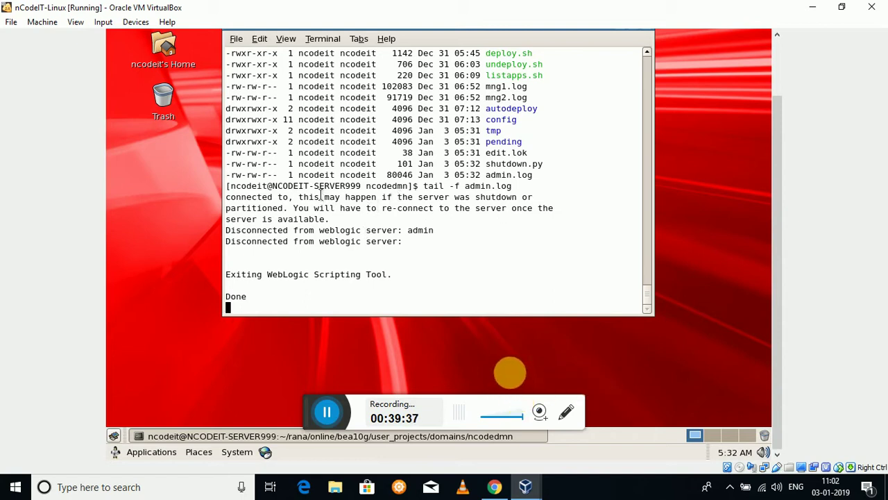
key("ctrl+c")
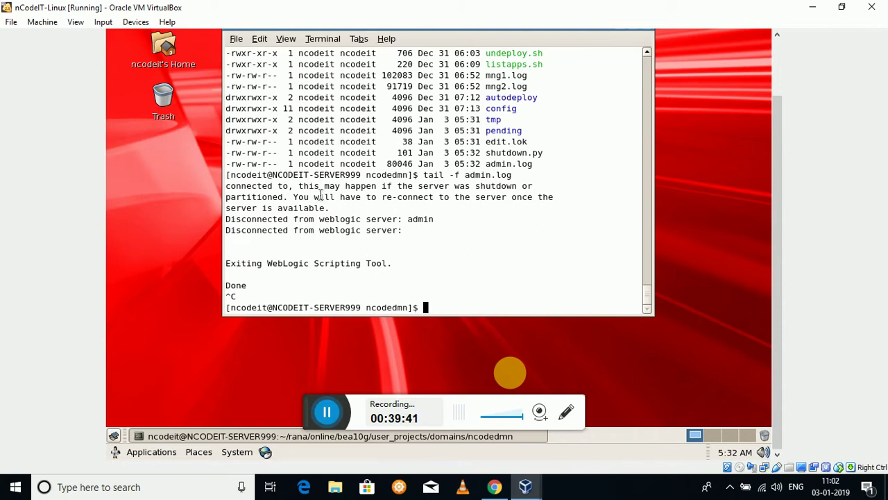
Clear the terminal and list the domain directory files again.
type("cles")
key("BackSpace")
key("BackSpace")
type("ear")
key("Return")
type("ls")
key("Return")
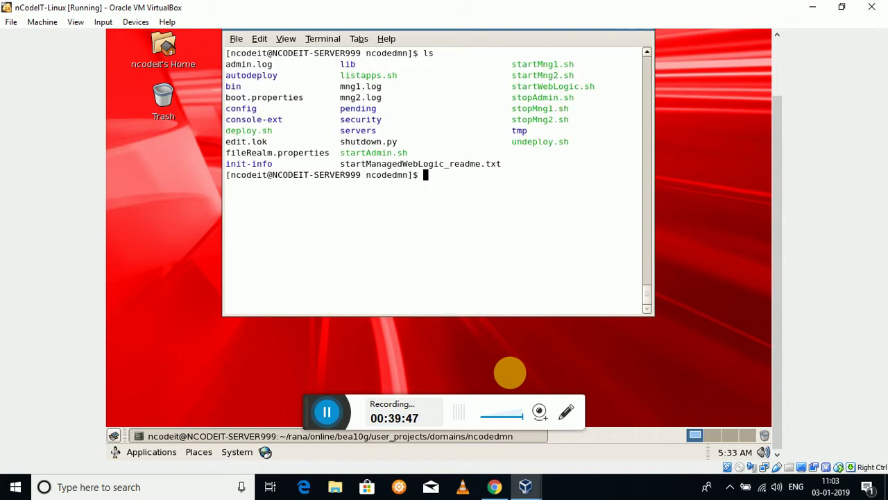
Start the admin server with ./startAdmin.sh and list files with ls -ltr.
type("./startA")
key("Tab")
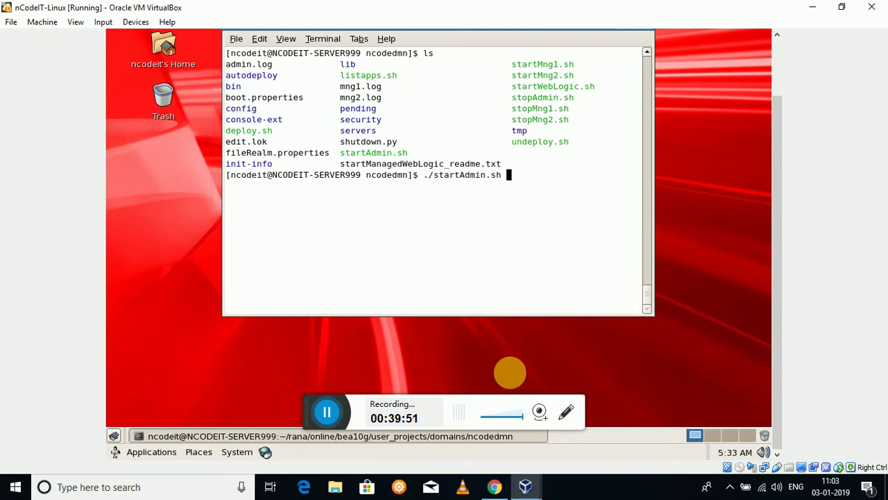
key("Return")
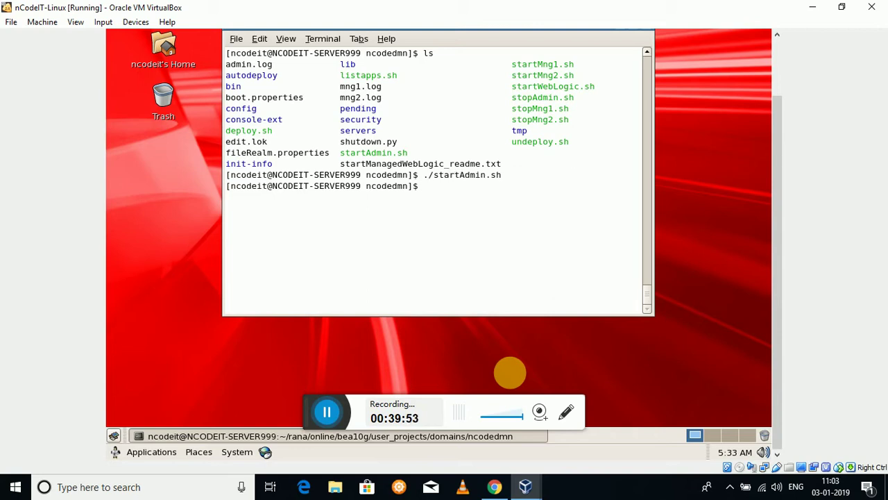
type("ls -ltr")
key("Return")
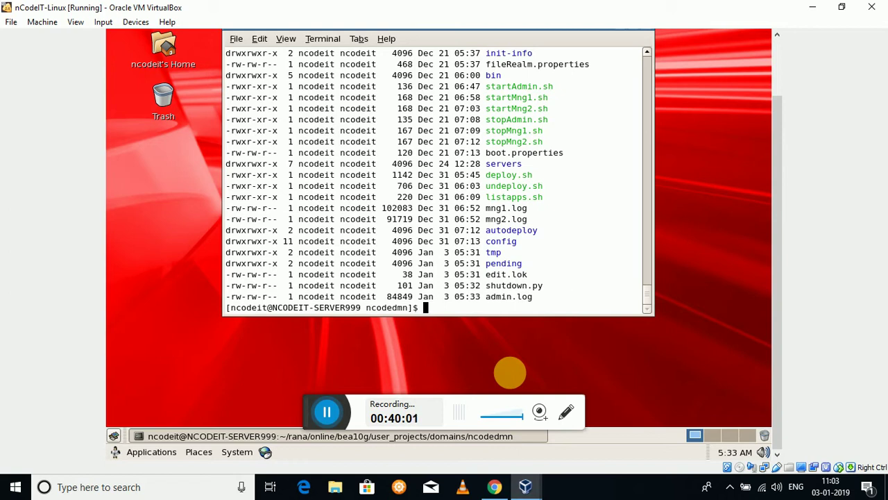
Follow admin.log live with tail -f to watch the startup messages.
type("tail -f ad")
key("Tab")
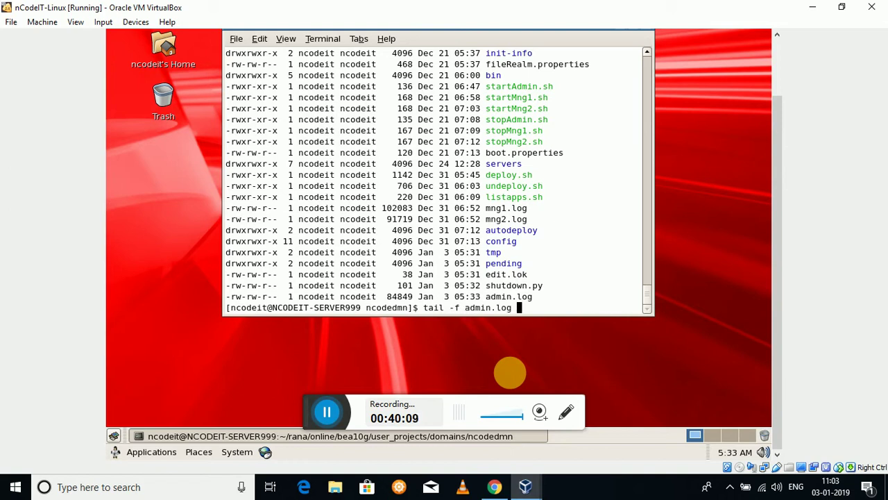
key("Return")
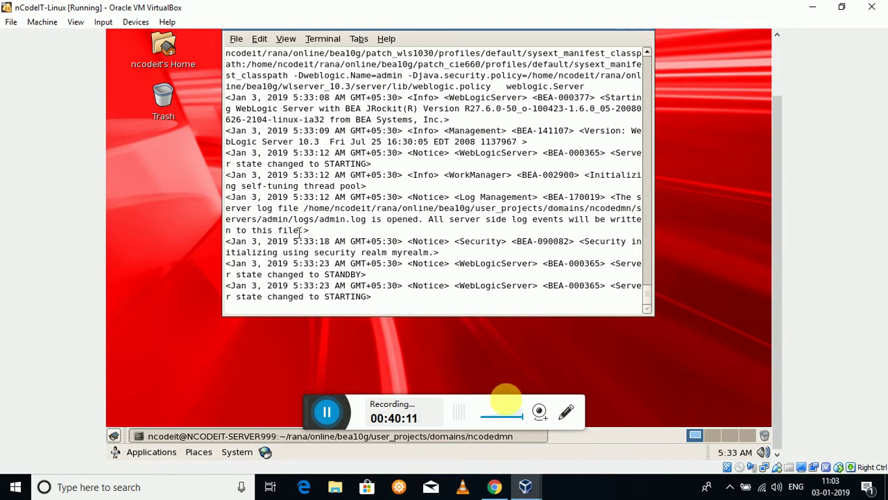
left_click(495, 485)
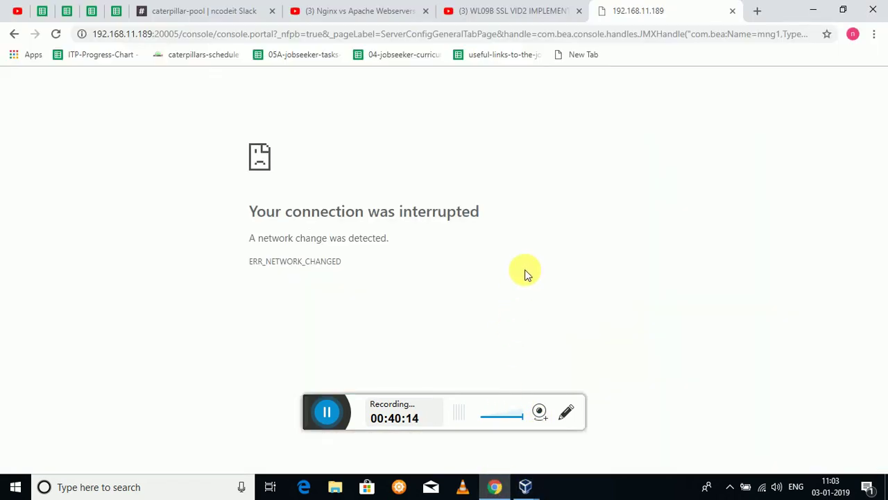
Reload the interrupted console page, dismiss the resubmission prompt, and go back to the login page.
left_click(55, 34)
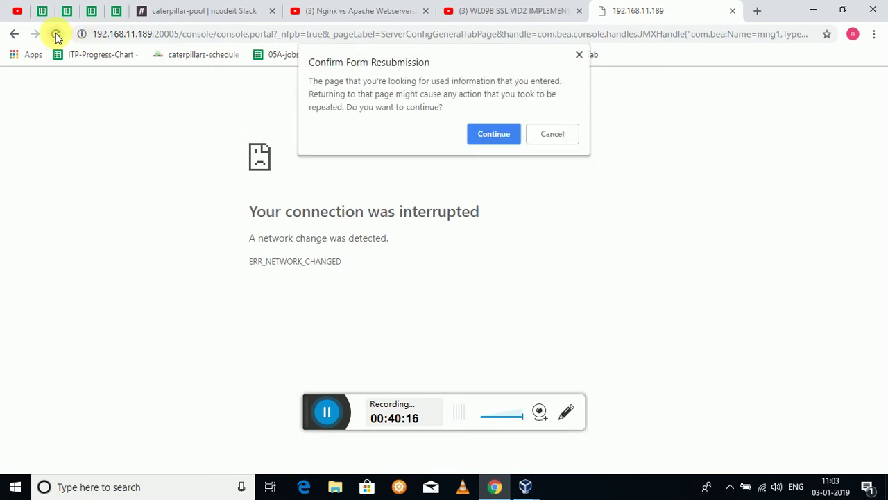
left_click(579, 55)
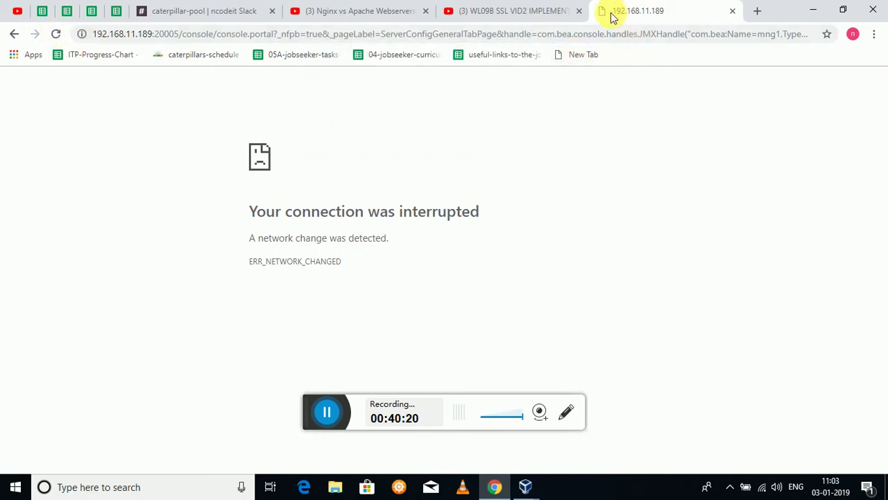
left_click(11, 36)
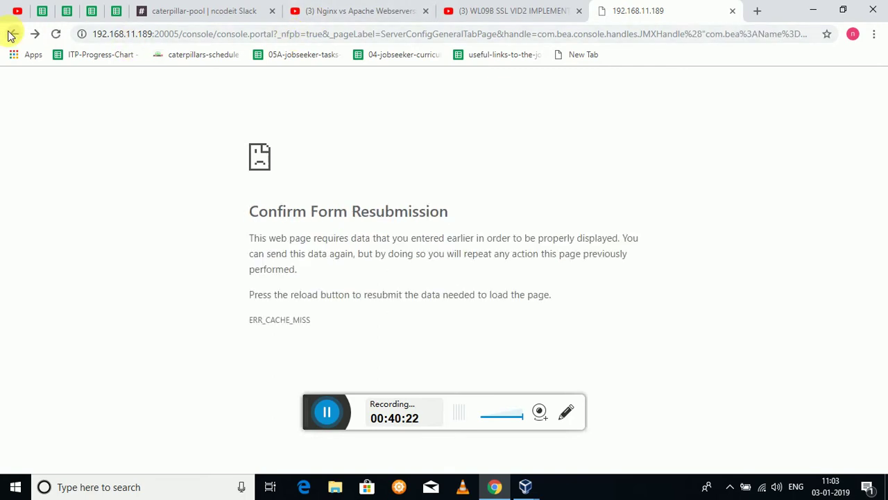
left_click(10, 36)
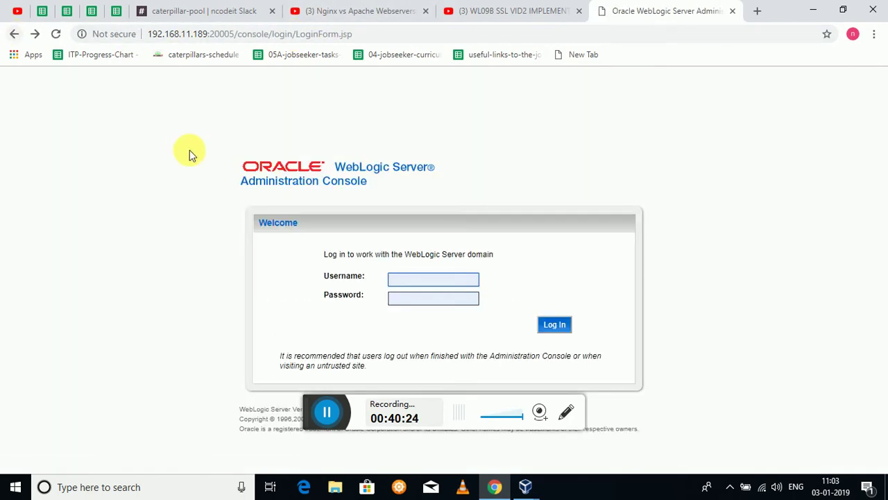
Sign in with the administrator username and password.
type("wl")
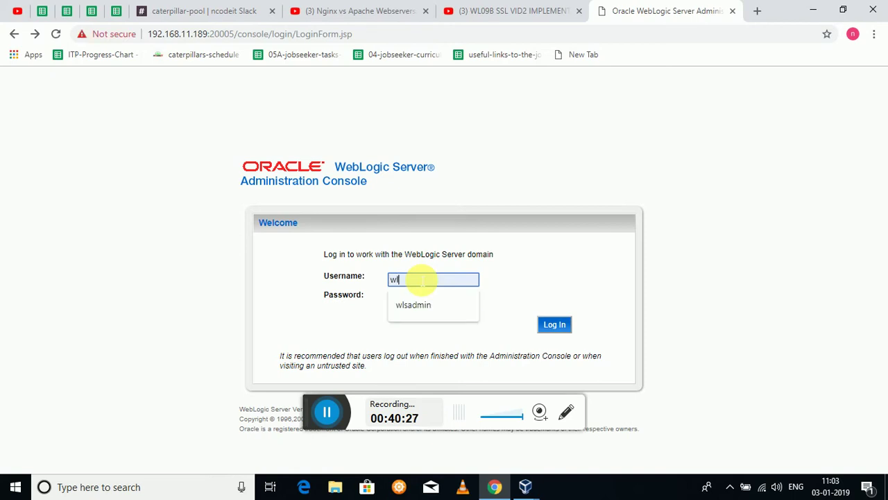
type("sadmin")
key("Tab")
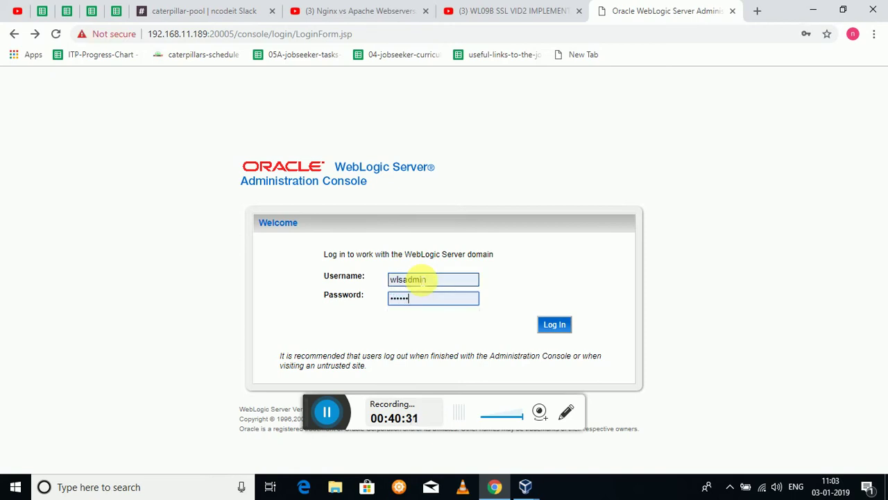
key("Return")
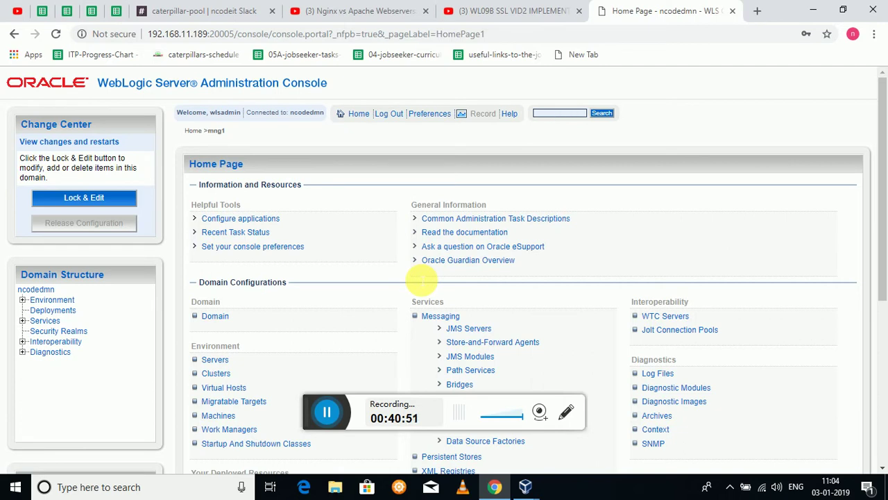
Open Environment > Servers to list admin, mng1 and mng2, then bring the Linux VM forward.
left_click(23, 299)
left_click(55, 311)
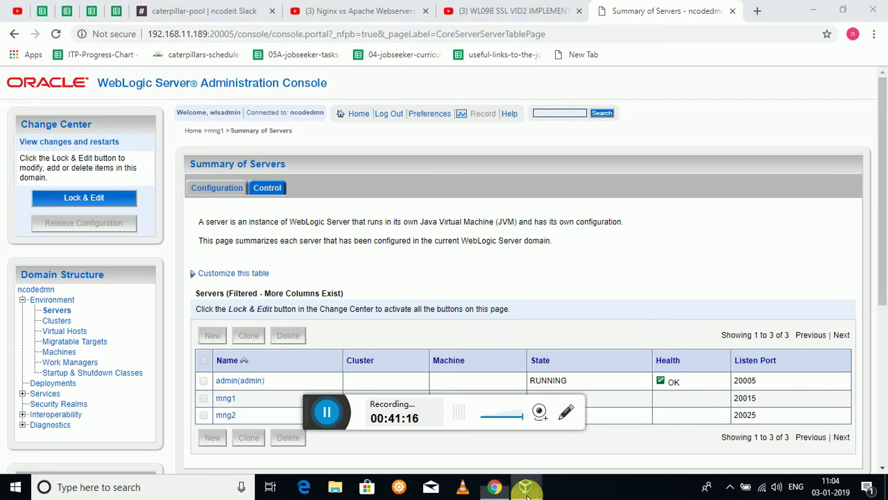
mouse_move(525, 487)
left_click(575, 431)
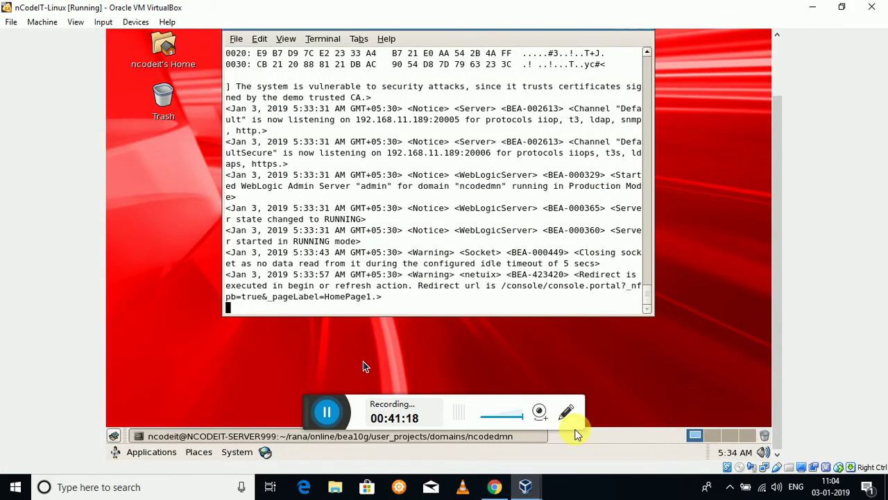
Check the VM's admin log shows RUNNING, then return to the console in Chrome.
left_click(502, 343)
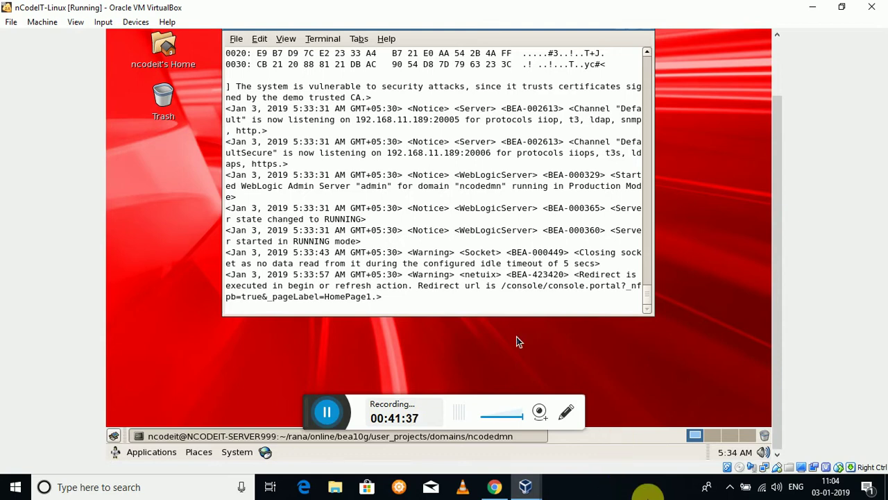
left_click(496, 487)
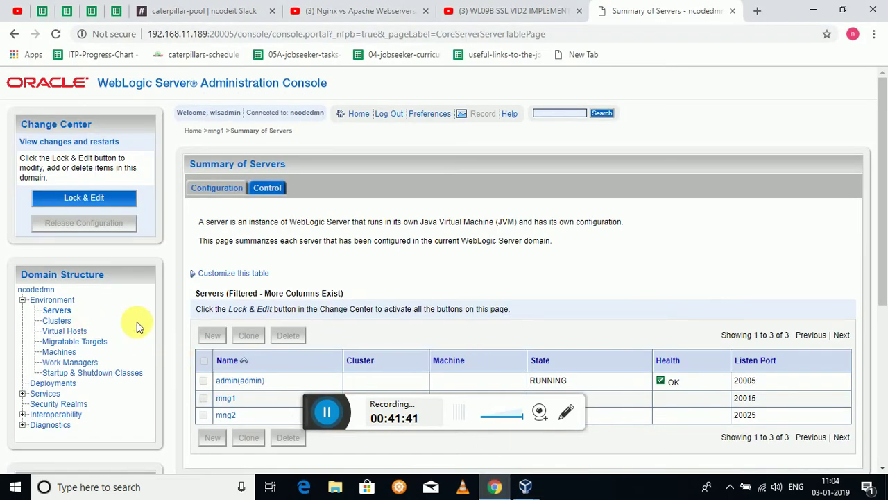
Lock the admin server's configuration, change SSL Listen Port from 20006 to 7002, and disable it.
left_click(231, 383)
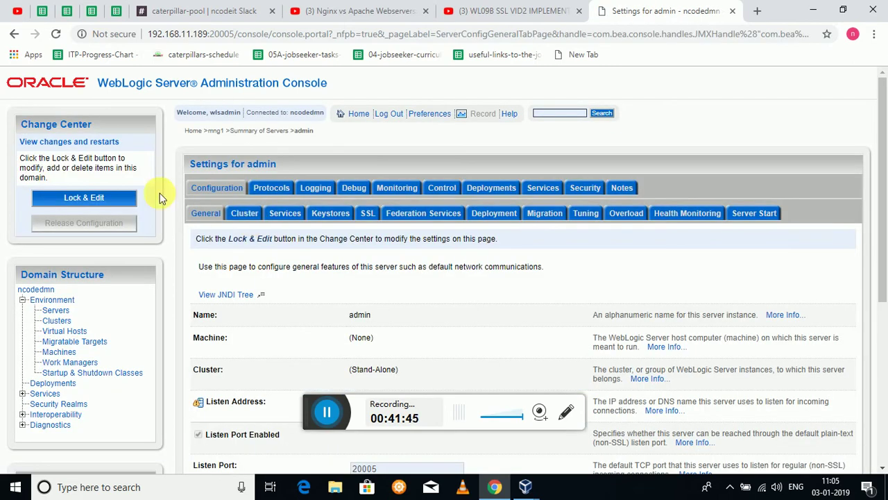
left_click(112, 198)
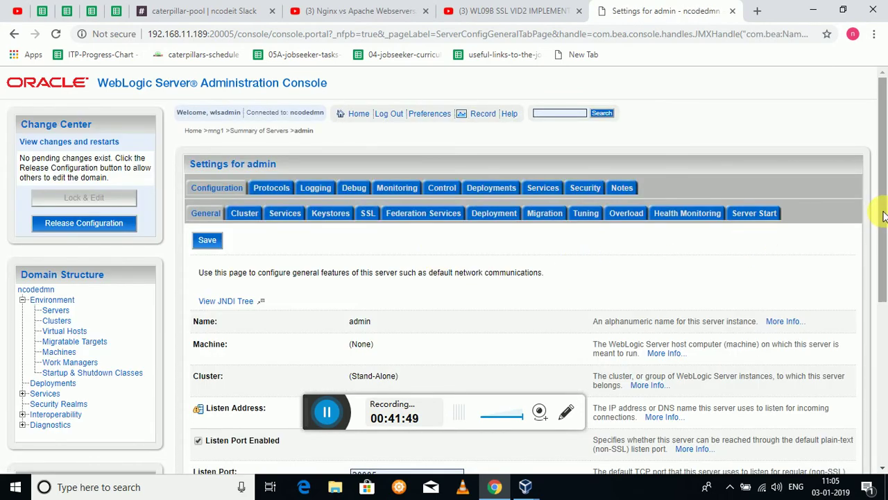
left_click_drag(884, 216, 883, 330)
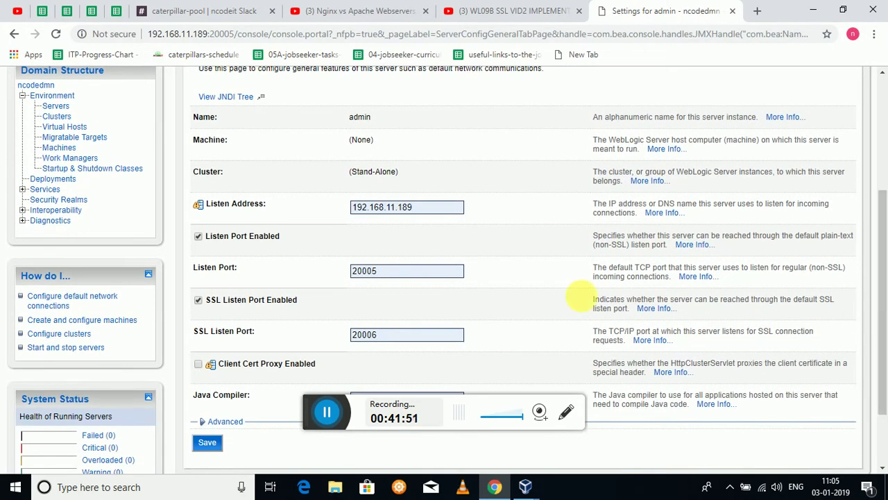
left_click(387, 340)
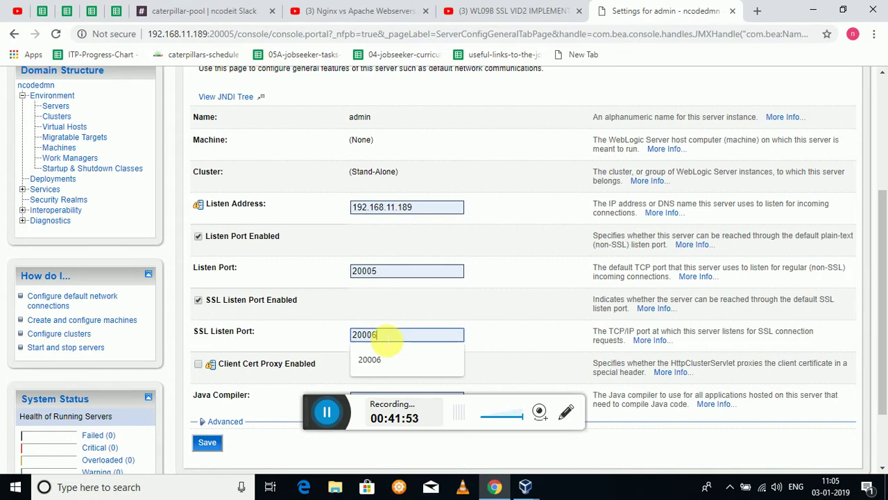
key("BackSpace")
key("BackSpace")
key("BackSpace")
key("BackSpace")
key("BackSpace")
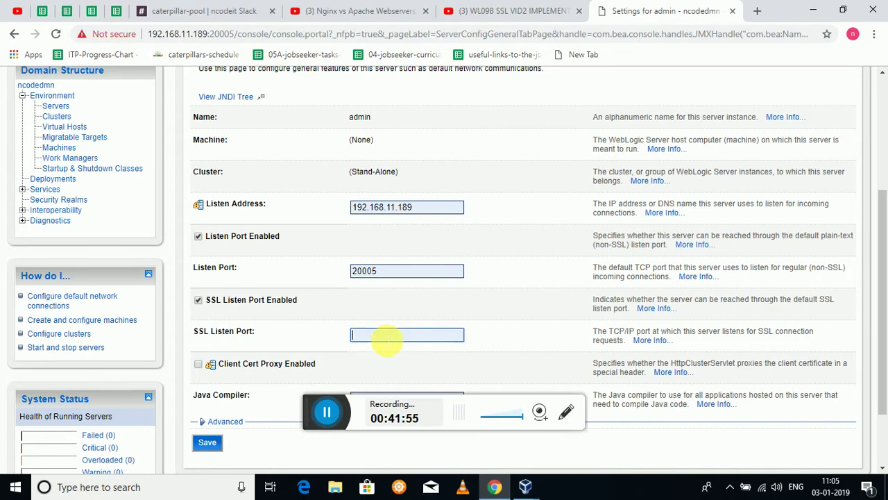
type("7002")
left_click(200, 304)
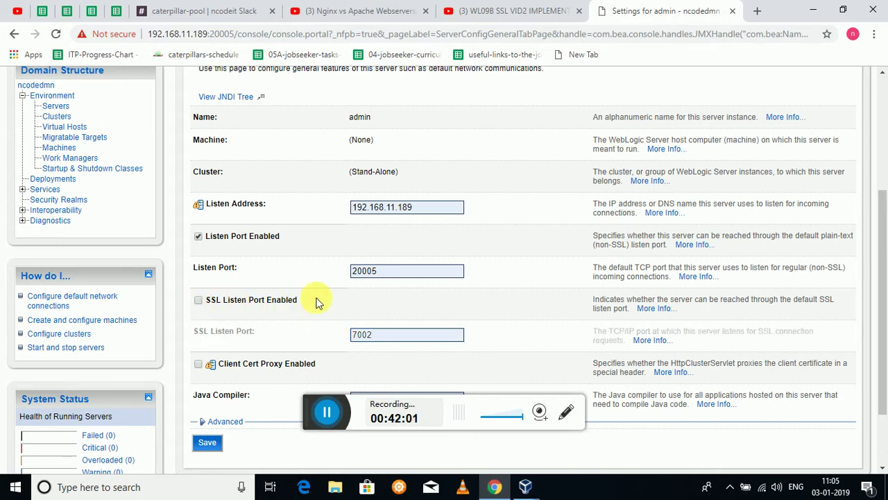
Save the admin server settings and activate the pending changes.
scroll(884, 189, "up", 1)
scroll(884, 188, "up", 3)
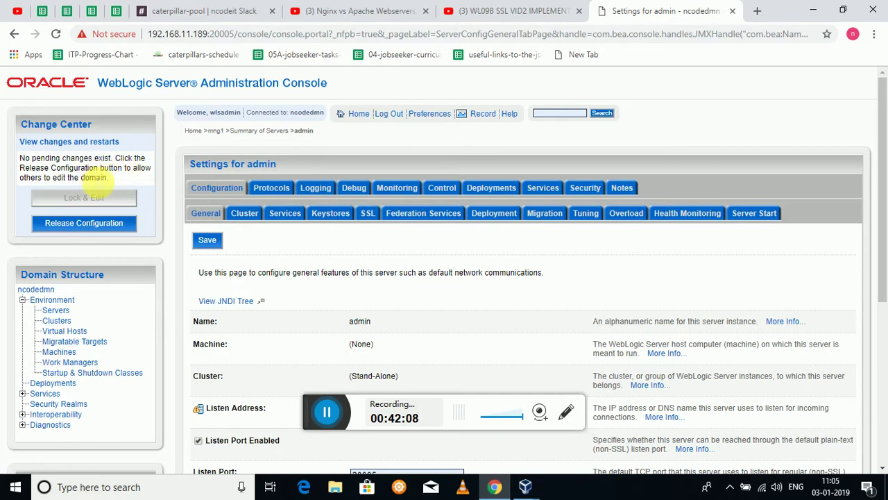
left_click(104, 231)
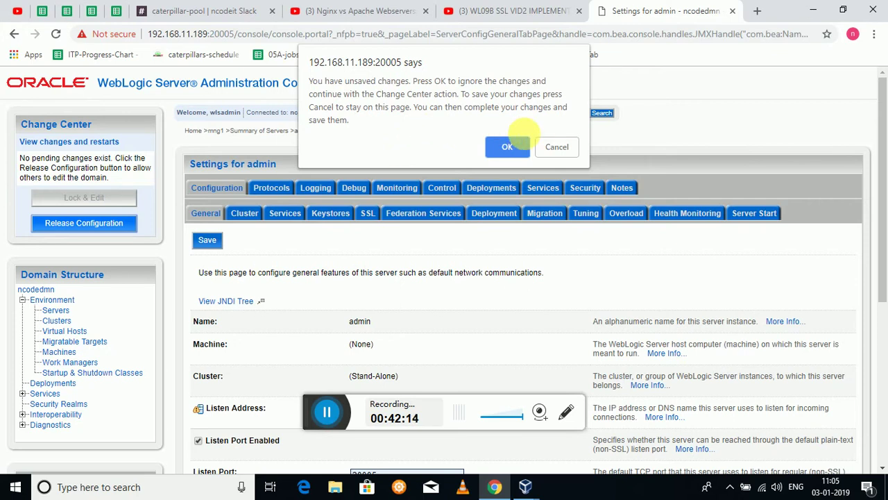
left_click(555, 147)
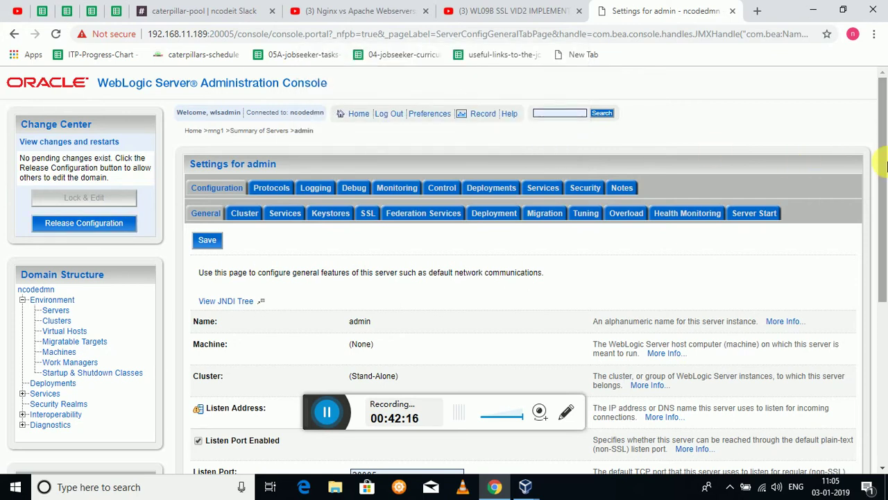
scroll(879, 158, "down", 4)
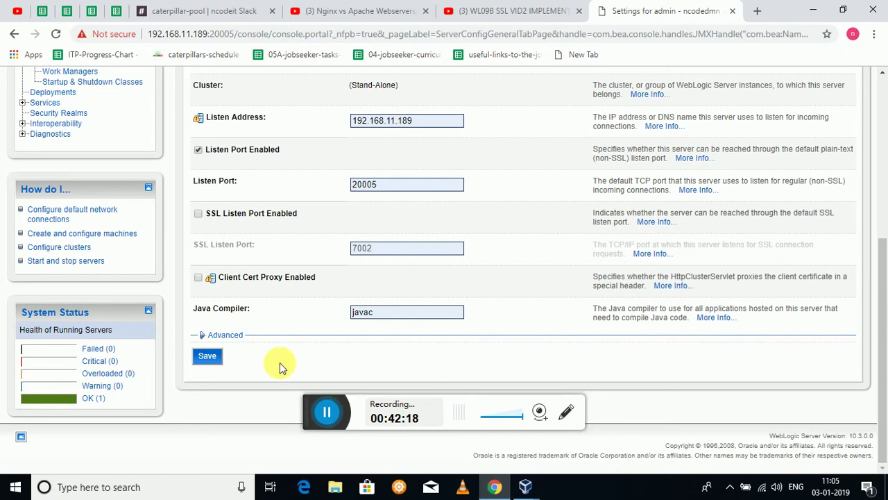
left_click(210, 361)
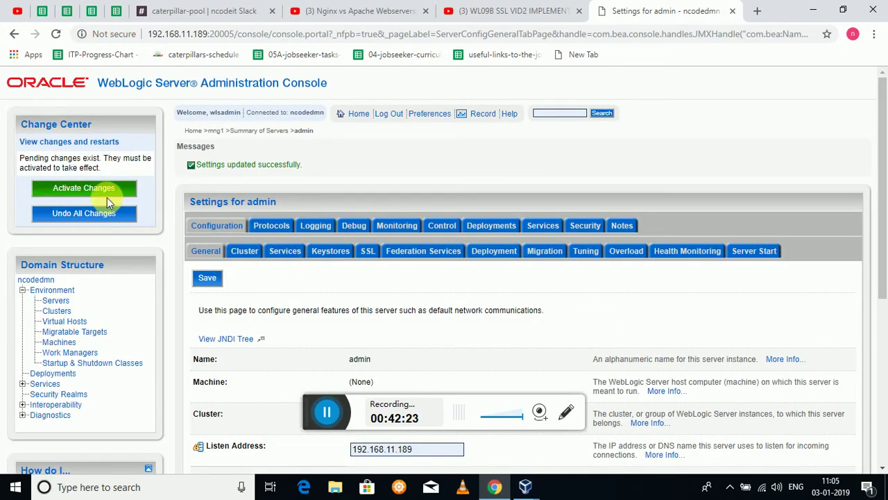
left_click(104, 189)
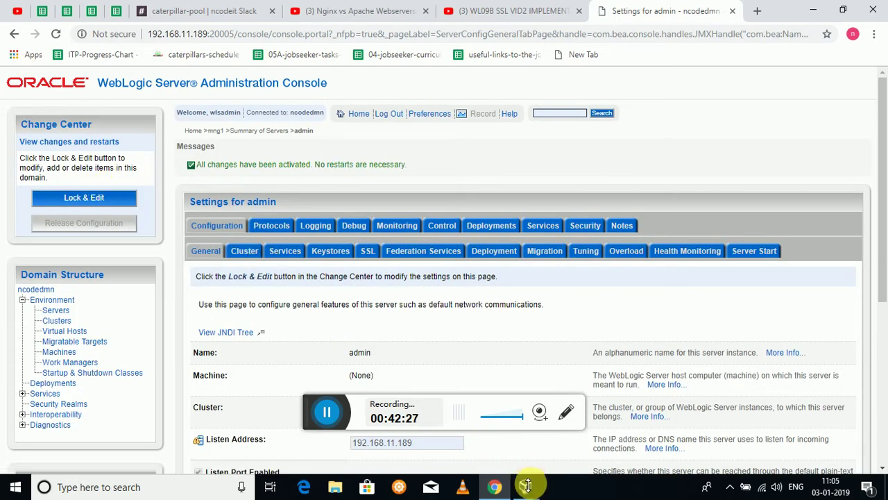
mouse_move(525, 487)
left_click(571, 449)
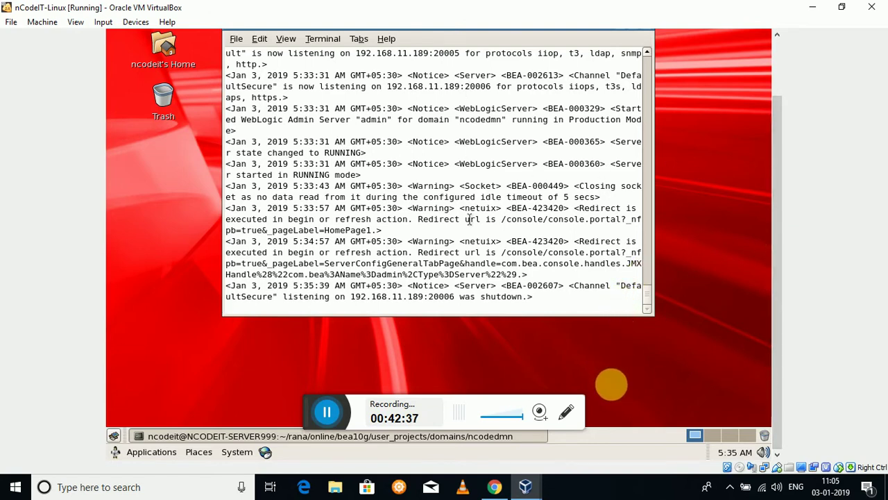
left_click(494, 486)
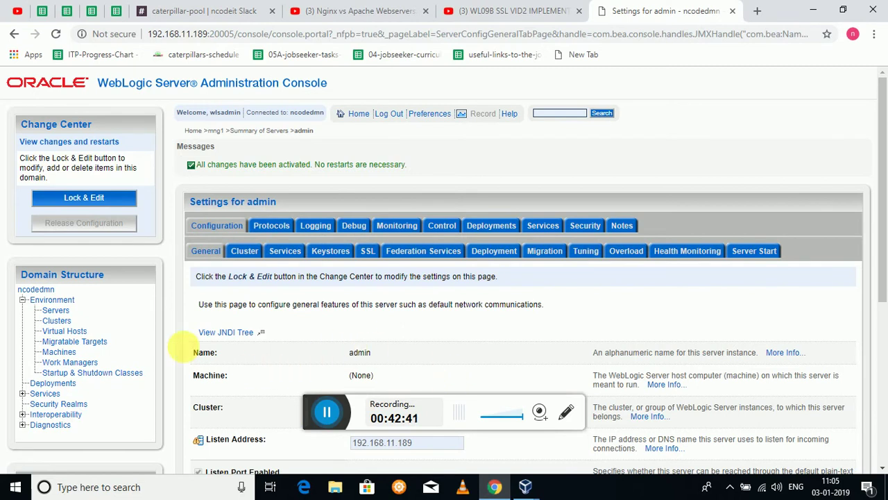
Reload the Summary of Servers showing admin RUNNING and mng1, mng2 SHUTDOWN, then switch to the VM.
left_click(67, 312)
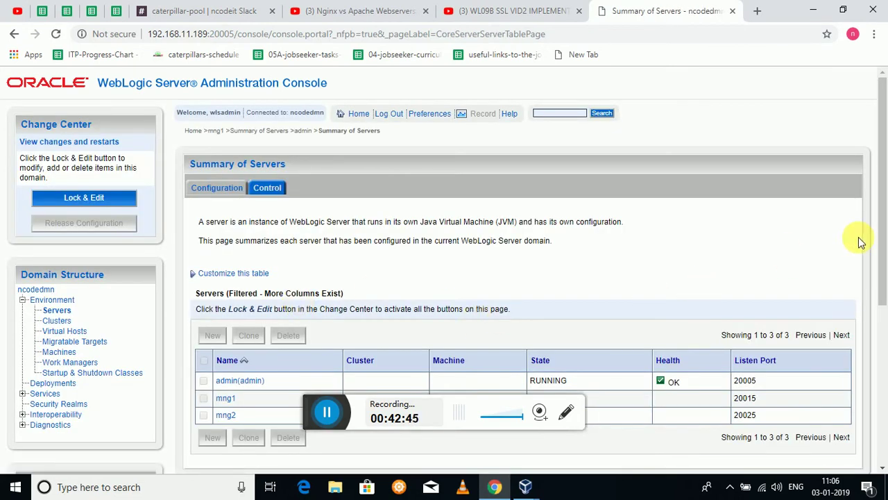
left_click_drag(883, 208, 883, 242)
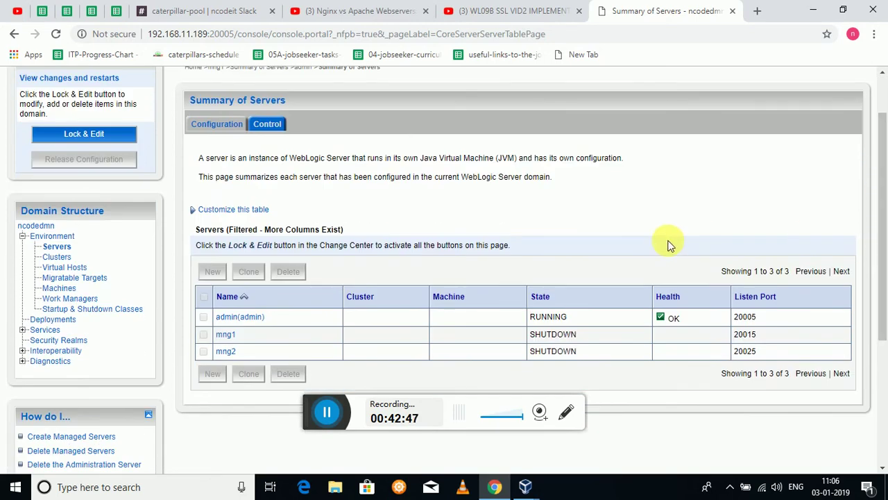
right_click(668, 243)
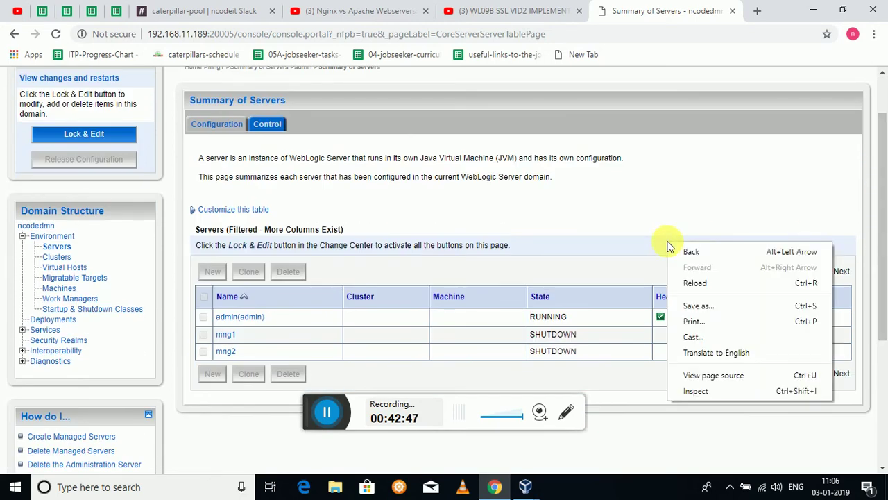
left_click(694, 283)
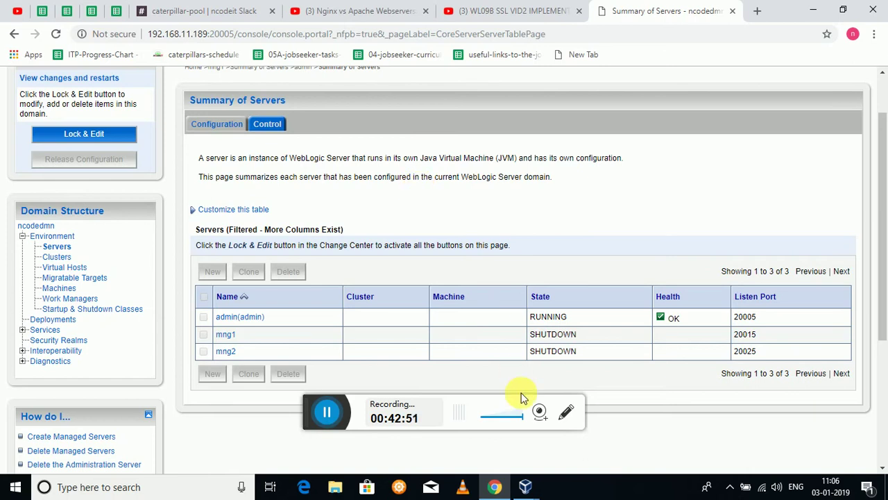
left_click(525, 486)
left_click(566, 467)
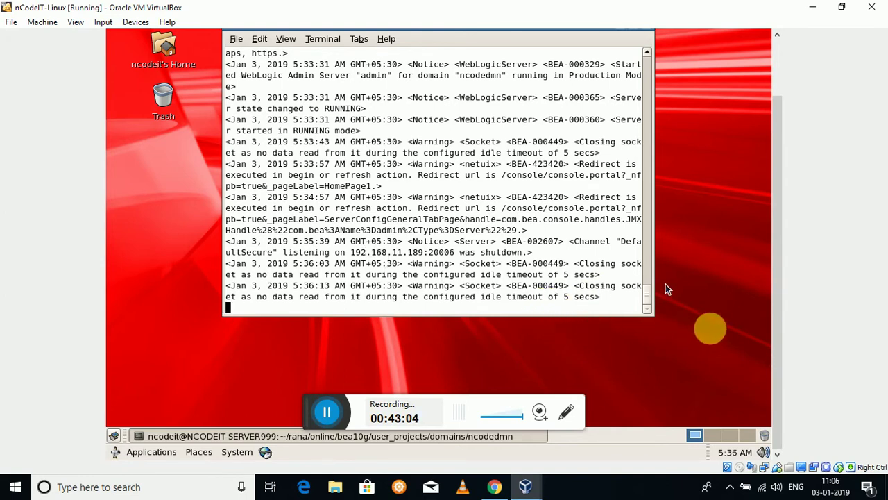
Stop following the server log with Ctrl+C and list the domain folder's files with ls.
mouse_move(649, 297)
left_mouse_down()
mouse_move(647, 280)
mouse_move(647, 304)
left_mouse_up()
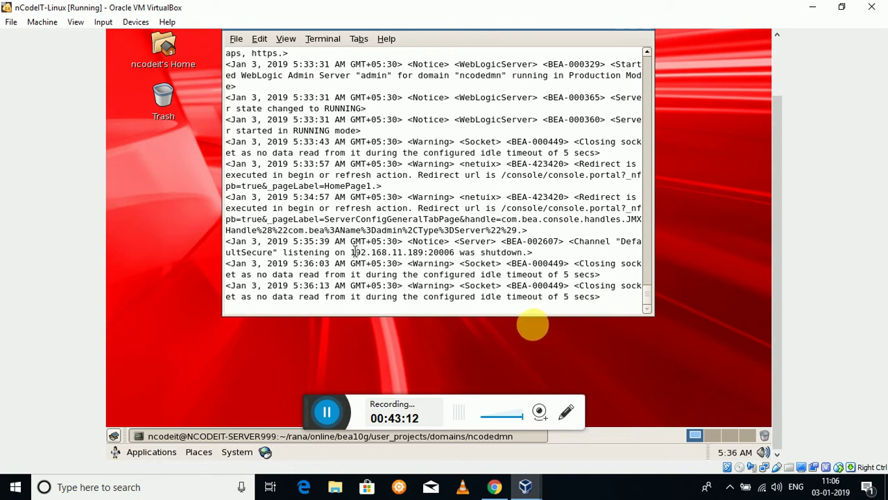
left_click_drag(356, 252, 453, 254)
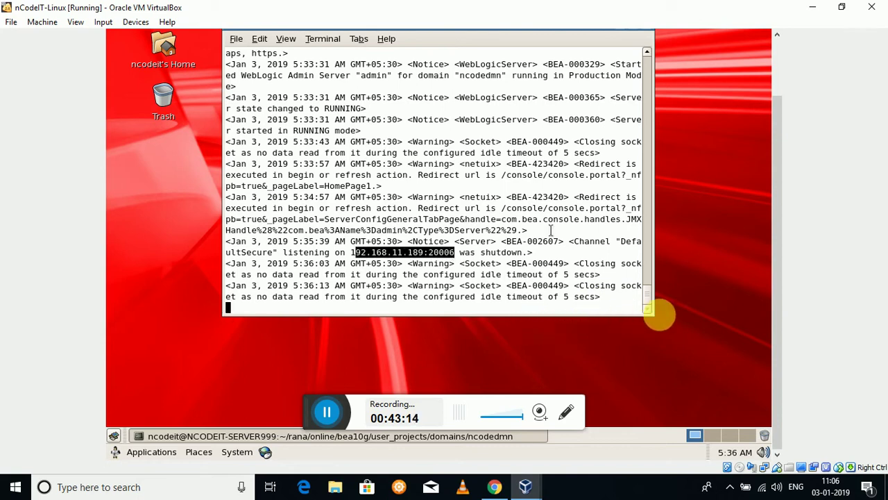
left_click(572, 244)
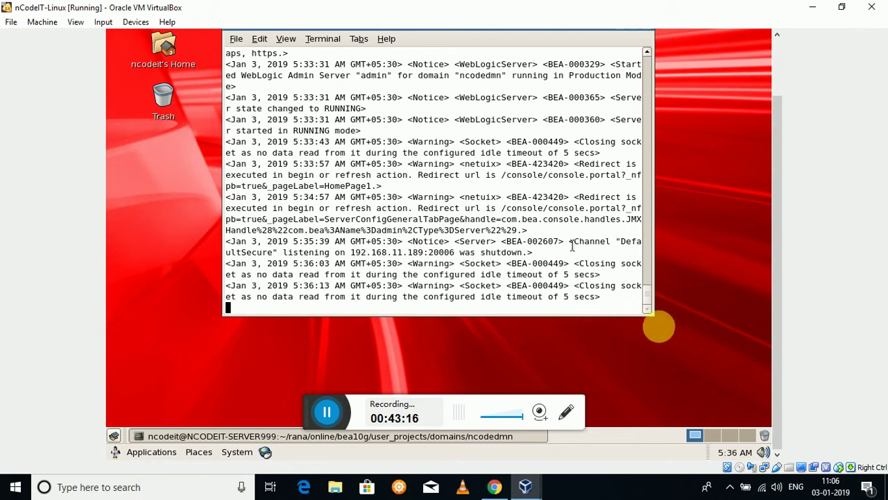
key("ctrl+c")
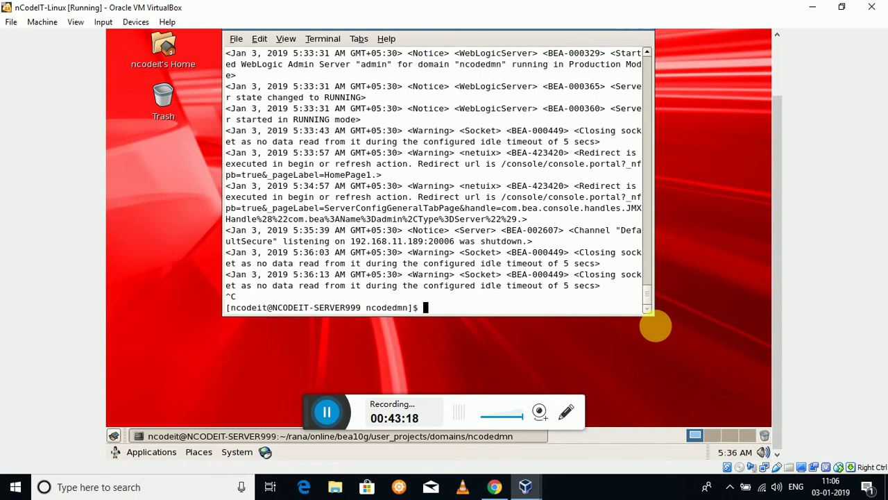
type("ls")
key("Return")
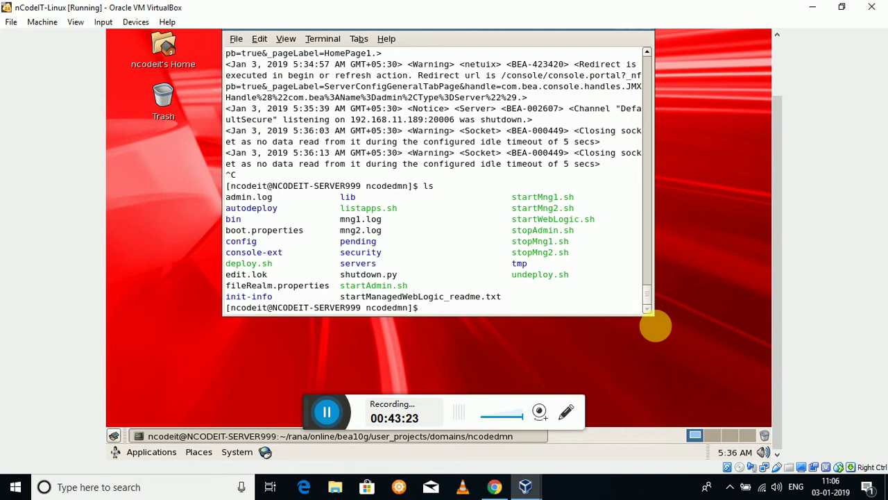
Run ./stopAdmin.sh to shut down the admin server.
type("./stopMng1")
key("BackSpace")
key("BackSpace")
key("BackSpace")
type("A")
key("Tab")
key("Return")
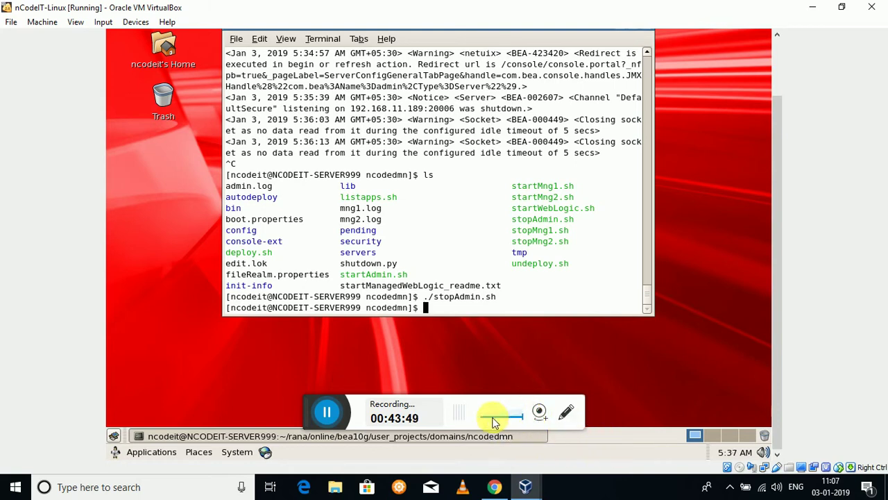
Reload the servers summary in Chrome, see 'This site can't be reached', then return to the VM.
key("alt+Tab")
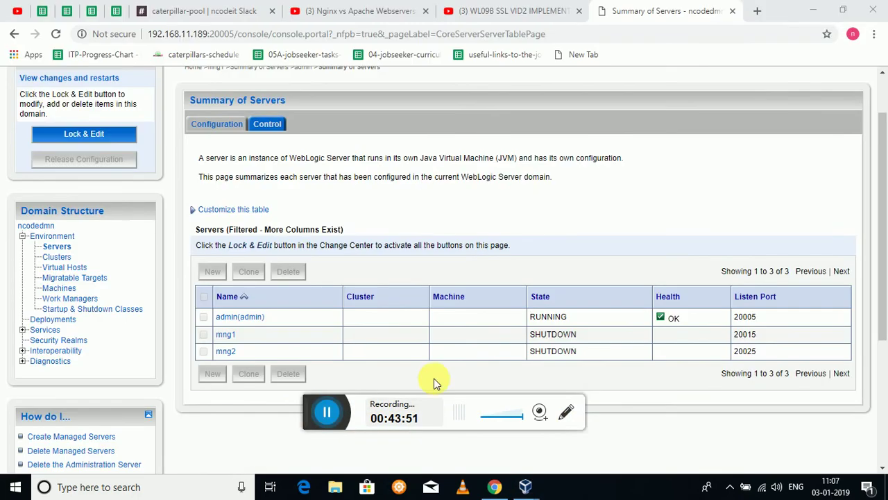
double_click(460, 304)
right_click(461, 308)
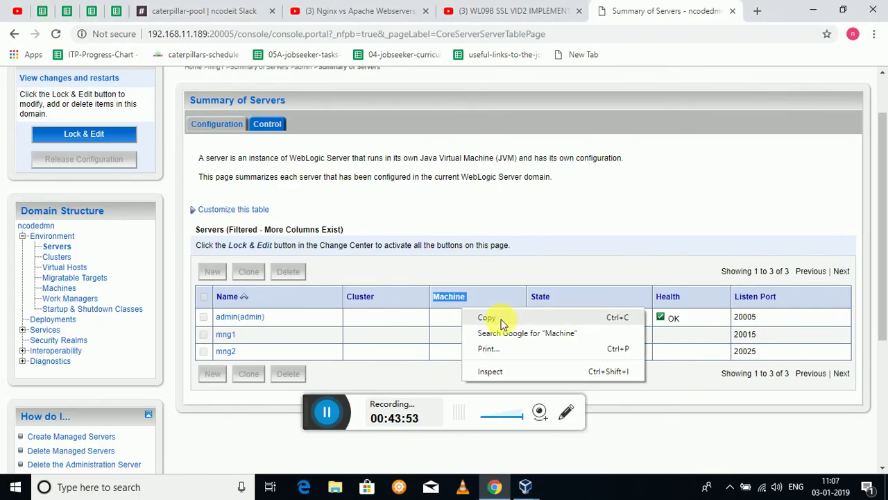
left_click(564, 234)
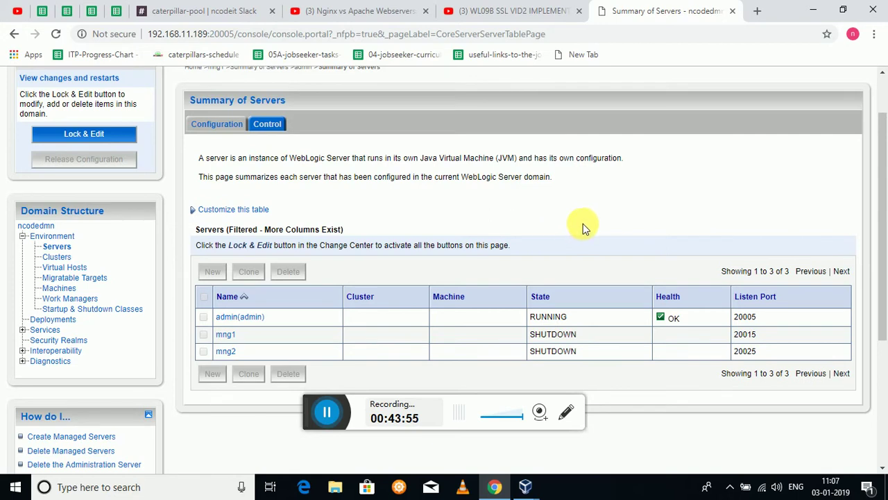
right_click(582, 223)
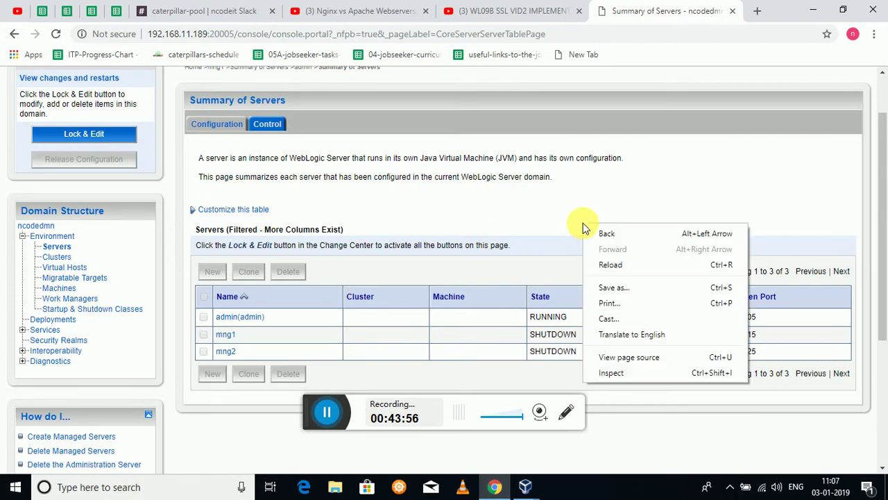
left_click(612, 264)
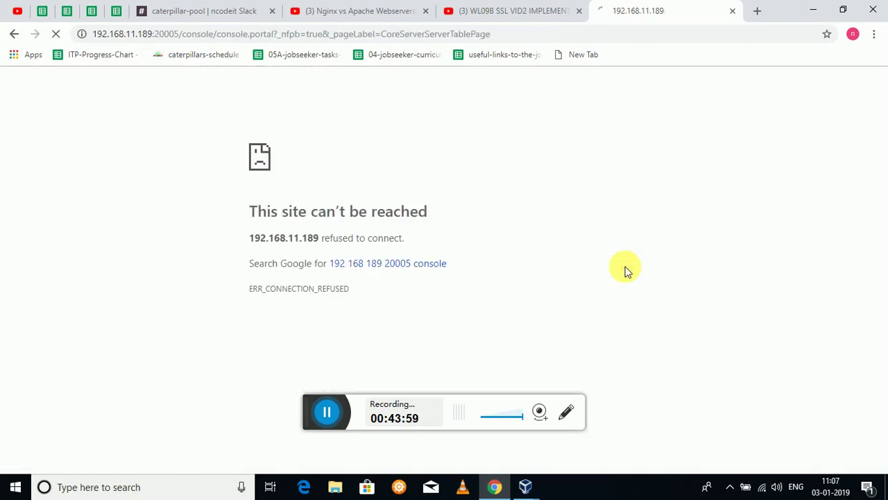
left_click(326, 410)
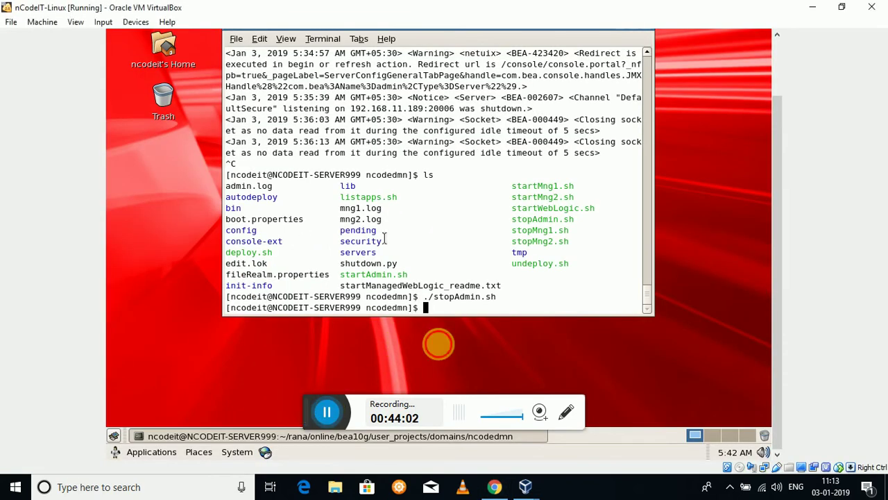
Start the admin server again with ./startAdmin.sh.
type("./s")
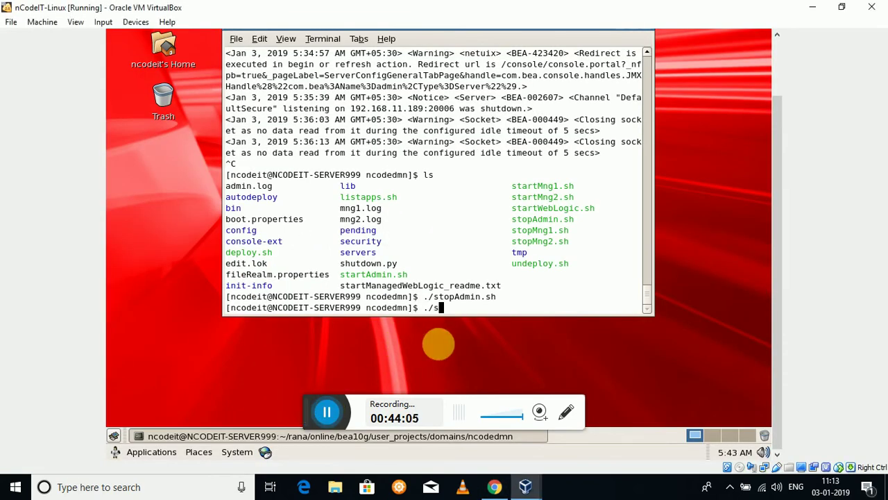
type("tartA")
key("Tab")
key("Return")
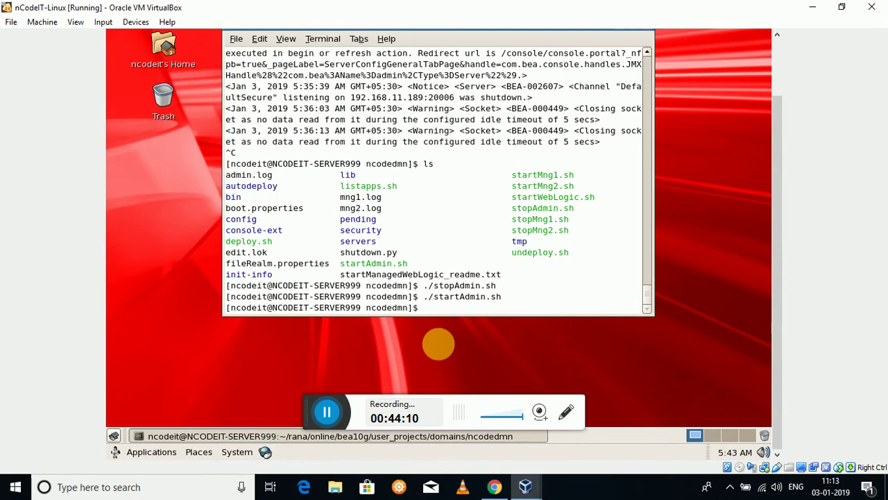
Follow admin.log with tail -f until it reports RUNNING mode, then switch to Chrome's login page.
type("tail -f ad")
key("Tab")
key("Return")
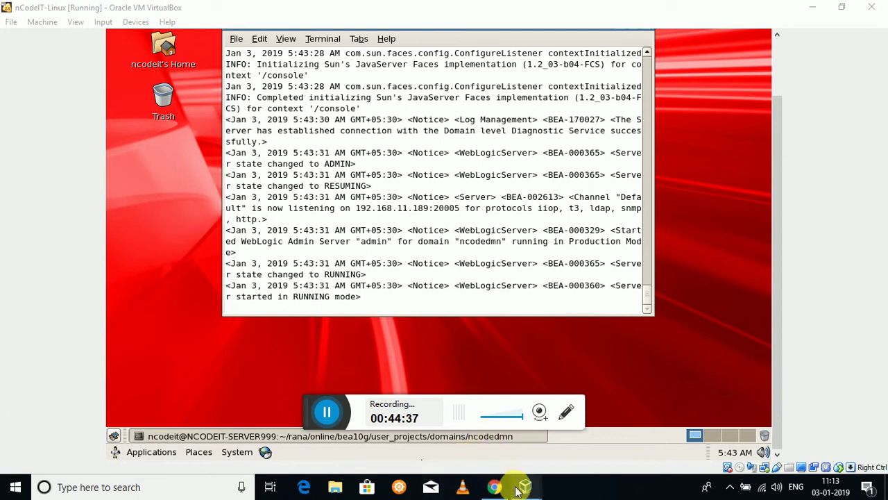
mouse_move(521, 487)
left_click(564, 441)
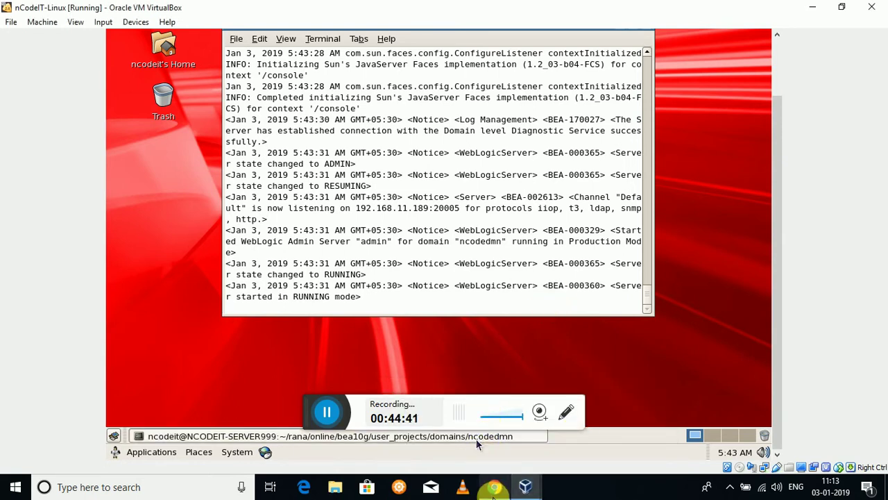
left_click(494, 486)
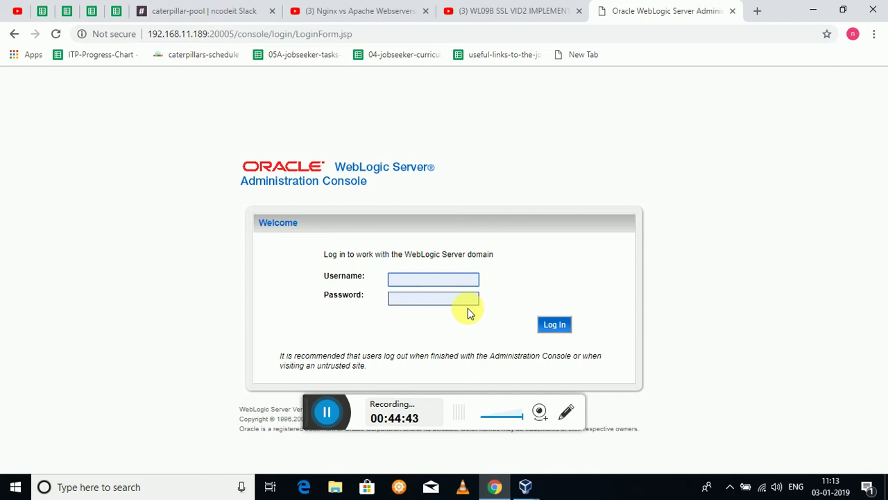
Enter the administrator username and password and submit to reach the ncodedmn Home Page.
type("wlsadmi")
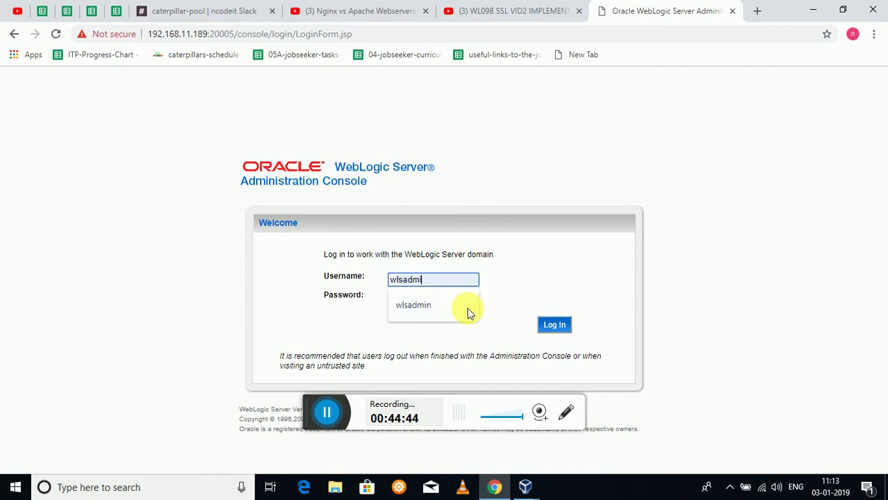
type("n")
key("Tab")
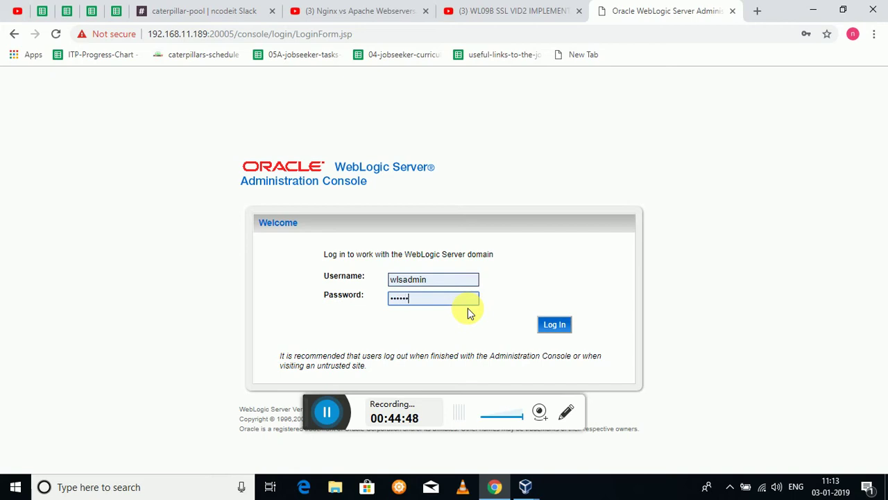
key("Return")
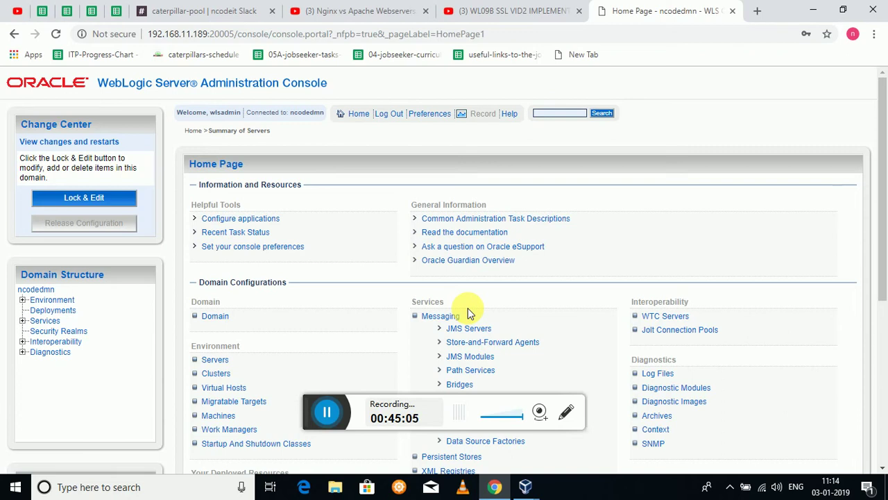
left_click(27, 300)
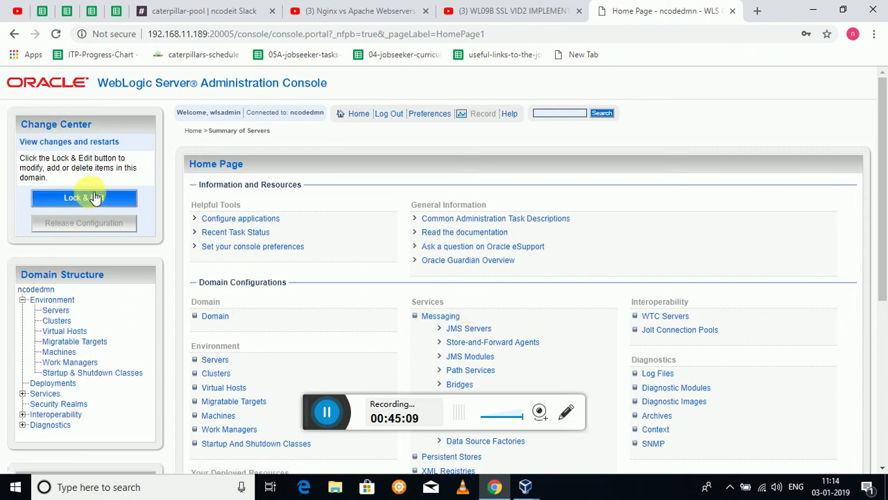
left_click(55, 311)
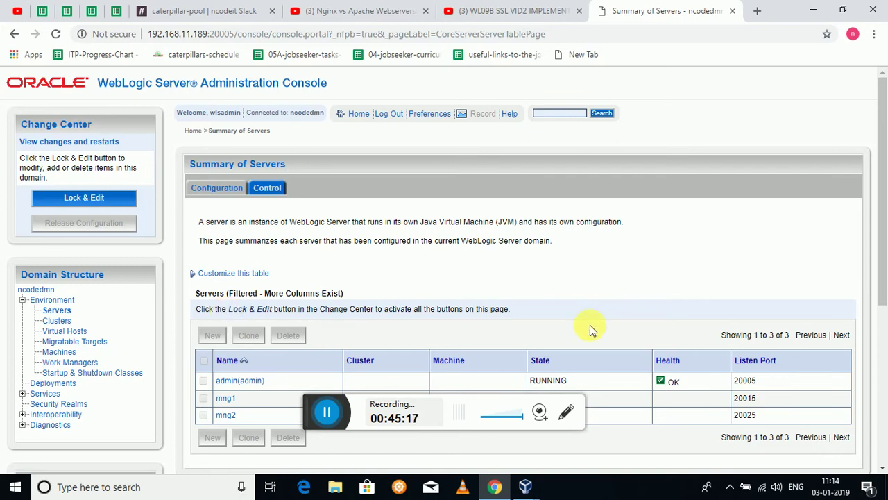
scroll(875, 236, "down", 1)
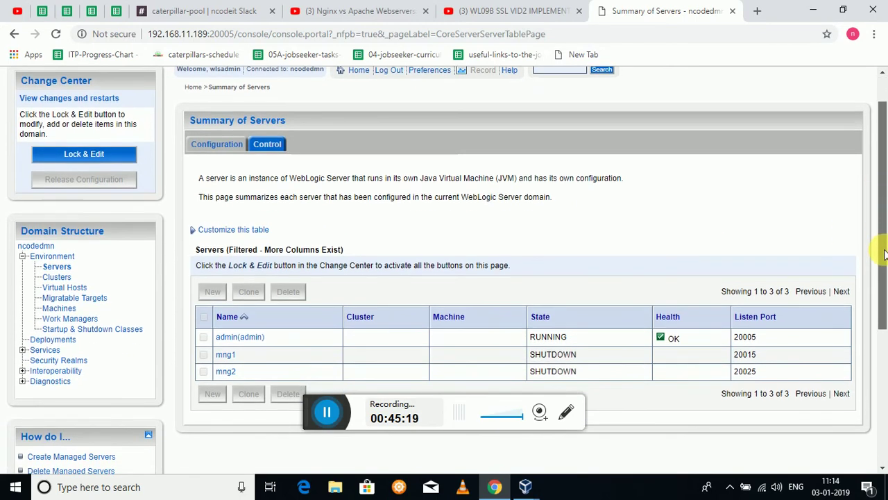
left_click(235, 336)
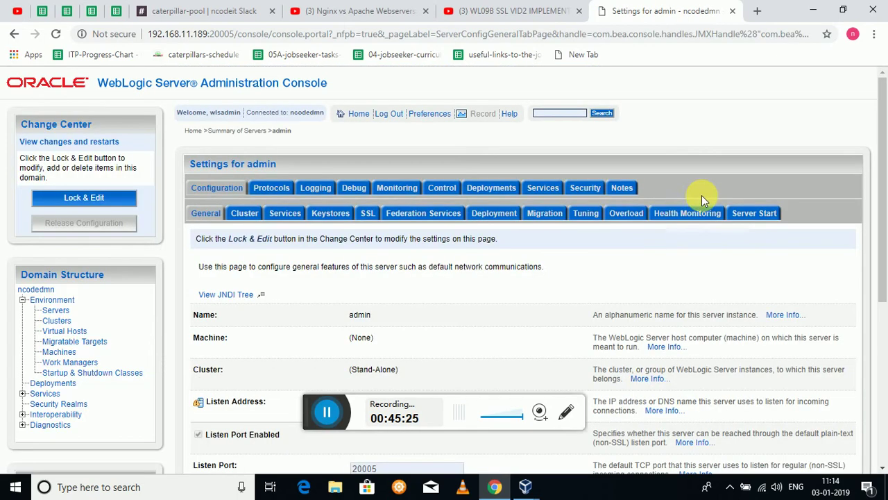
scroll(885, 161, "down", 1)
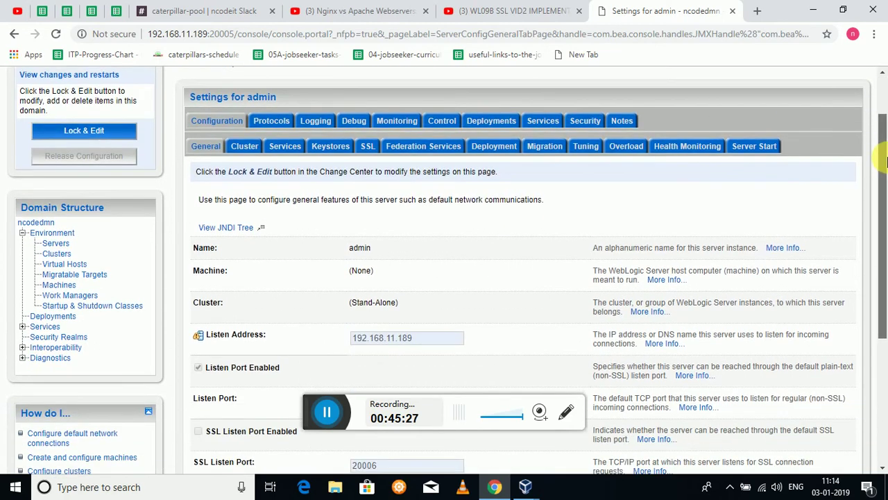
left_click_drag(884, 161, 885, 215)
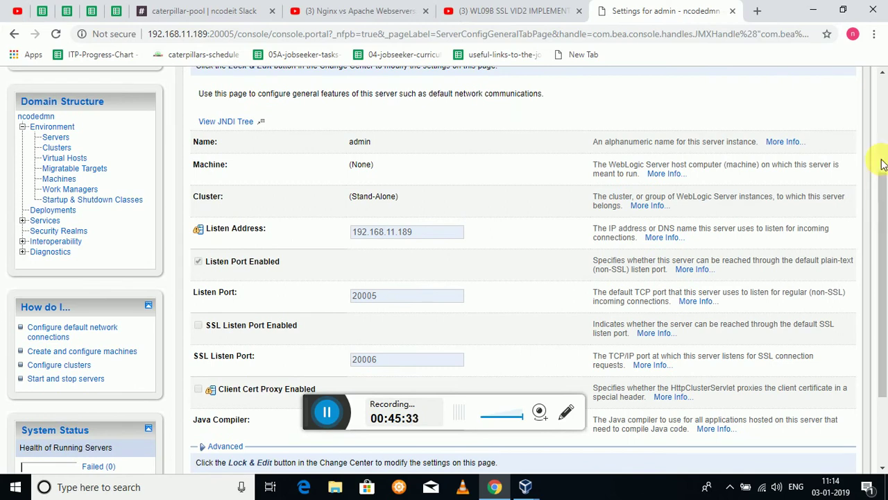
scroll(763, 171, "up", 3)
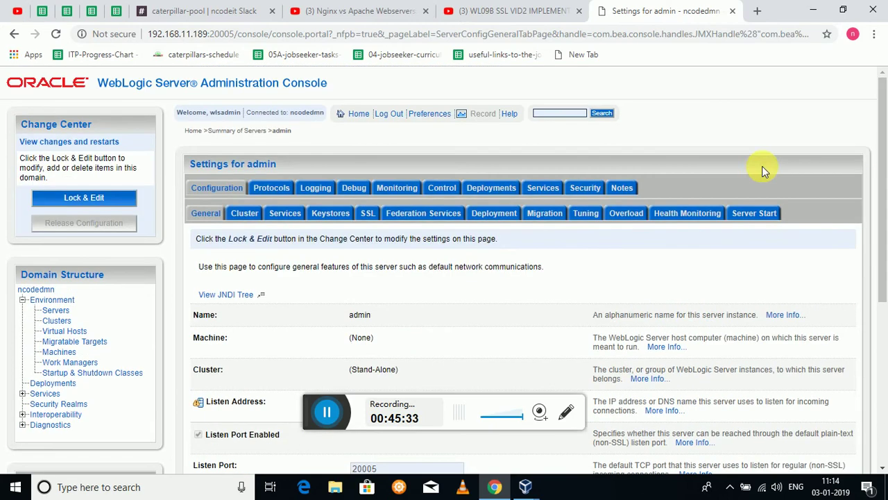
Lock the configuration, enable the SSL listen port on 20006, save, and activate the changes.
left_click(95, 199)
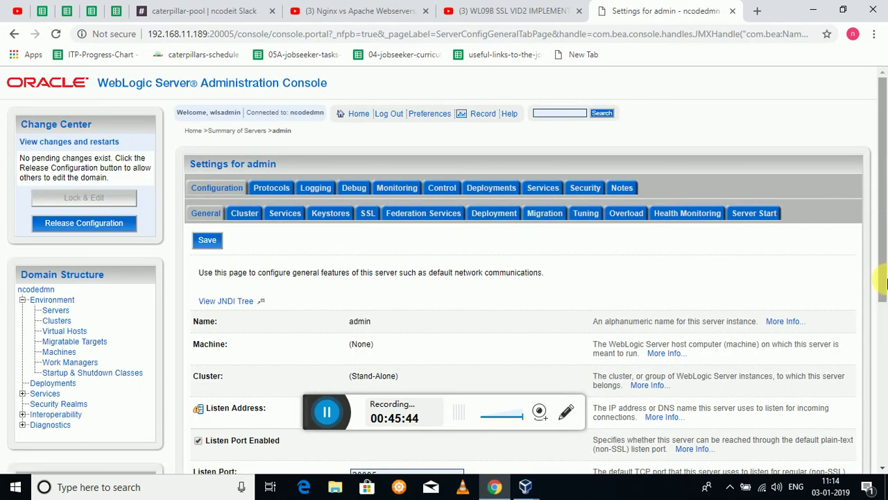
left_click_drag(885, 273, 883, 366)
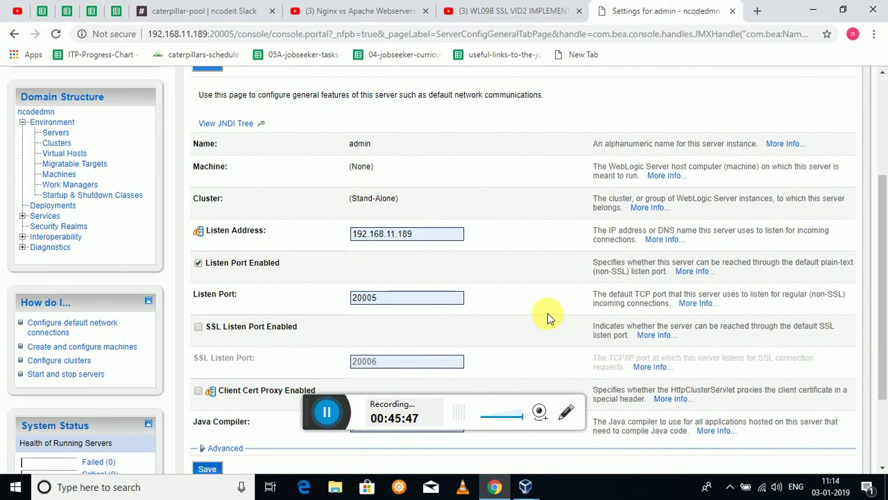
left_click(198, 326)
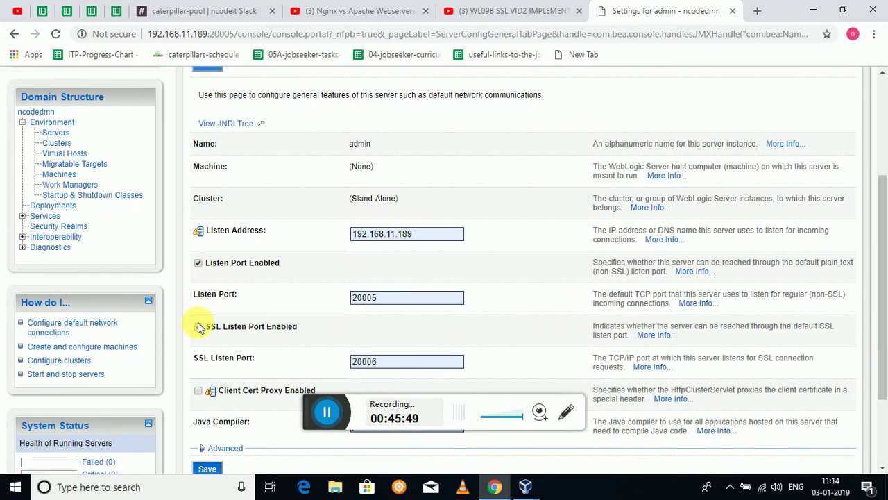
left_click(393, 365)
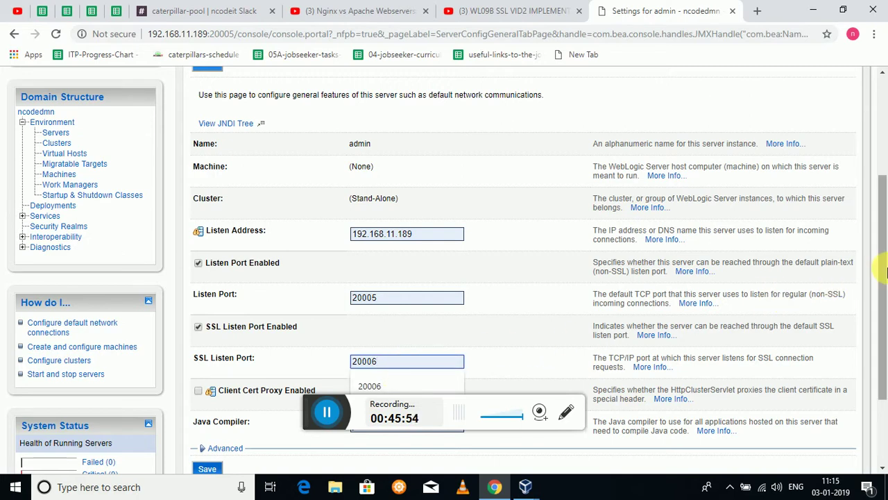
left_click_drag(883, 276, 885, 342)
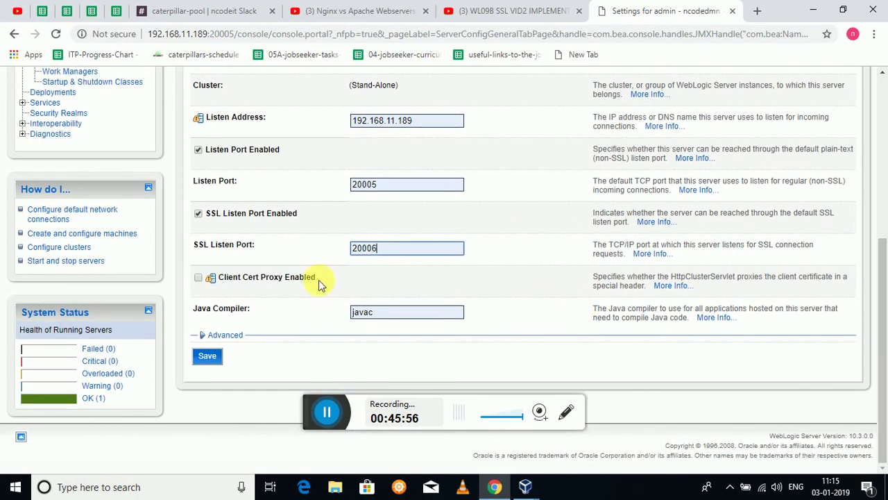
left_click(211, 356)
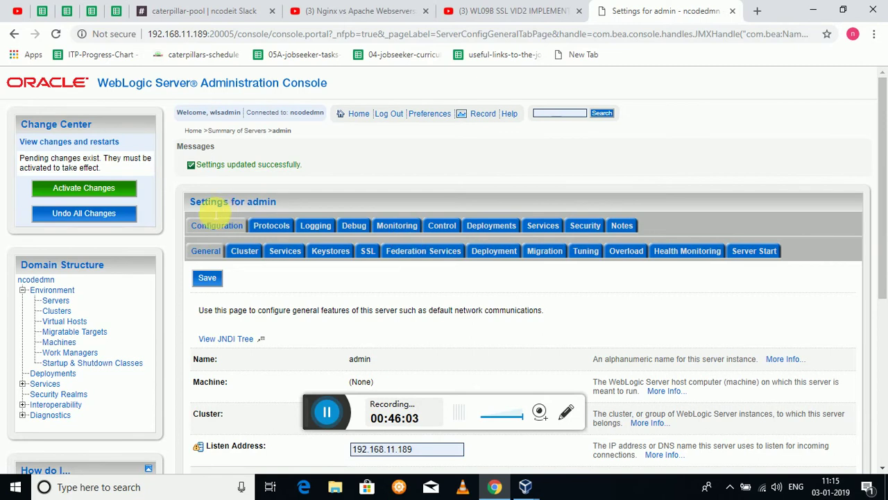
left_click(99, 190)
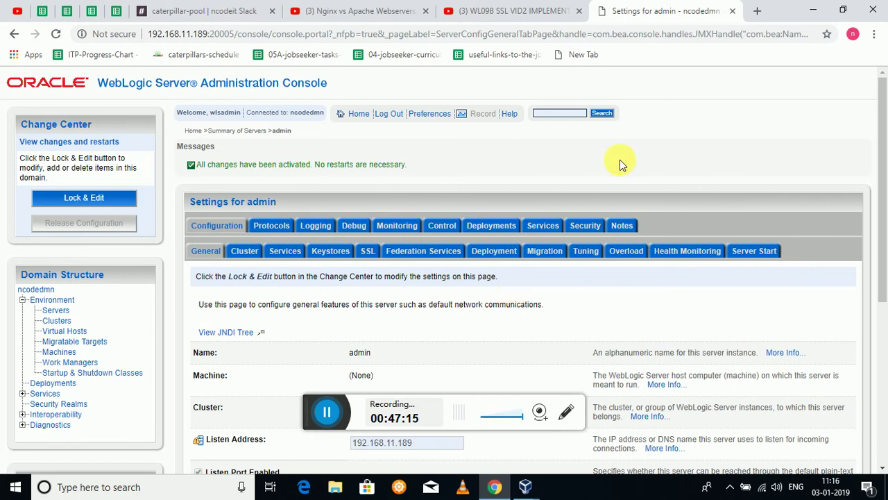
Check the VM log for the secure channel on 192.168.11.189:20006, then return to Chrome with a new tab.
left_click(813, 9)
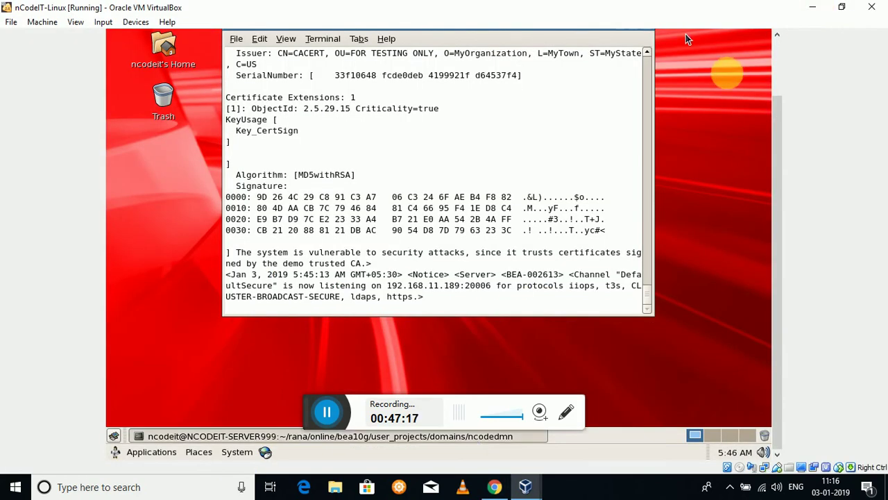
left_click(810, 9)
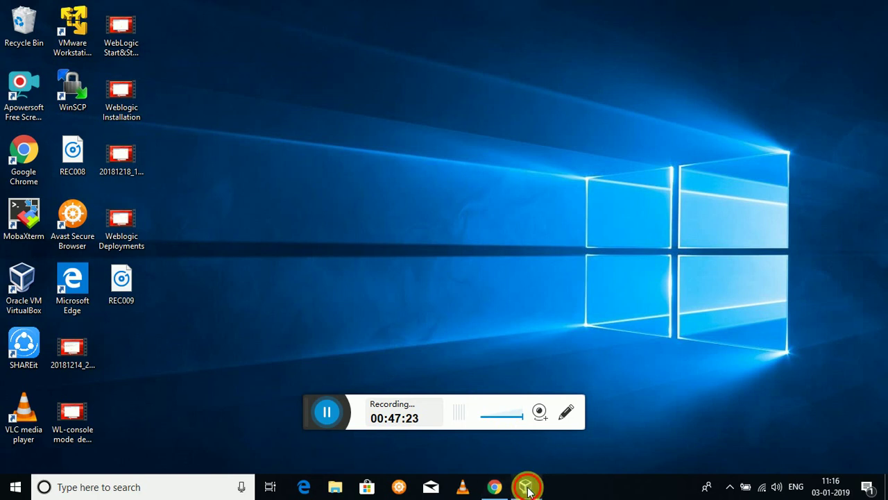
mouse_move(525, 482)
left_click(552, 467)
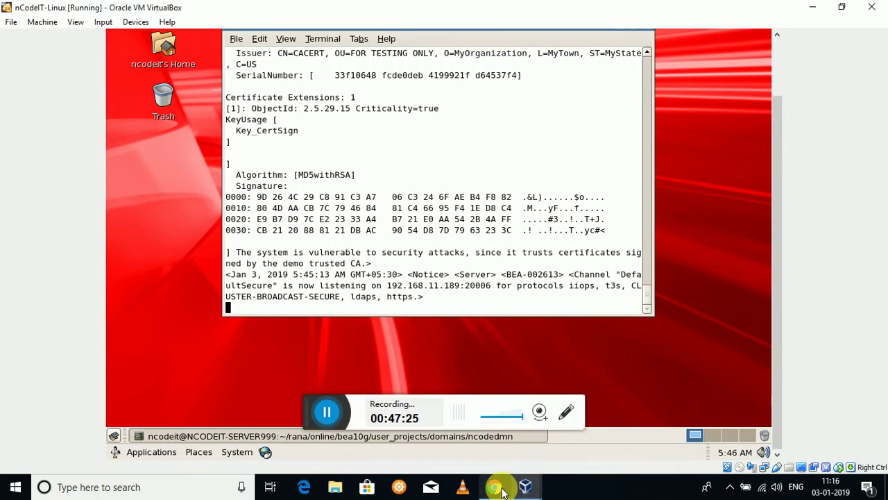
left_click(494, 486)
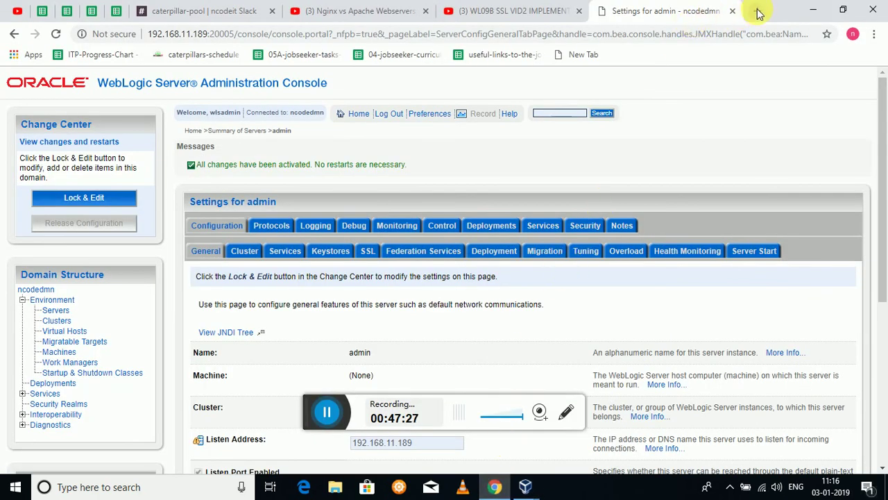
left_click(758, 11)
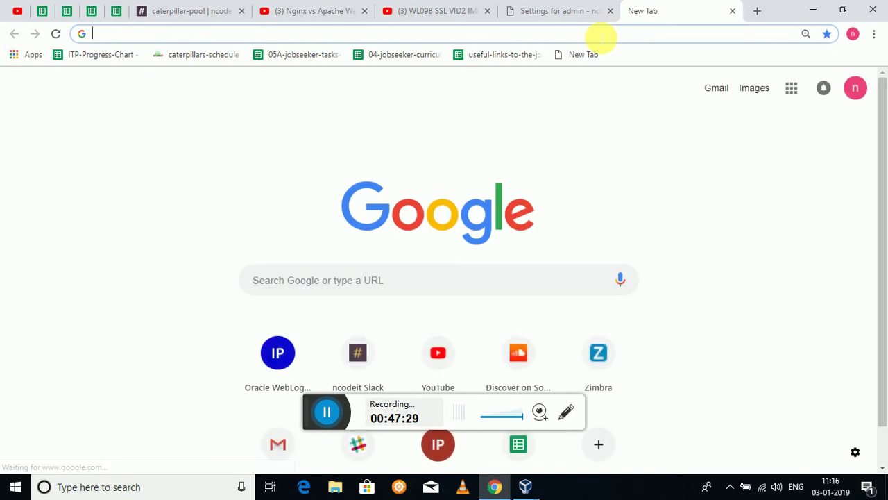
Load 192.168.11.189:20006/console by changing the suggested address's port from 20005 to 20006.
type("1")
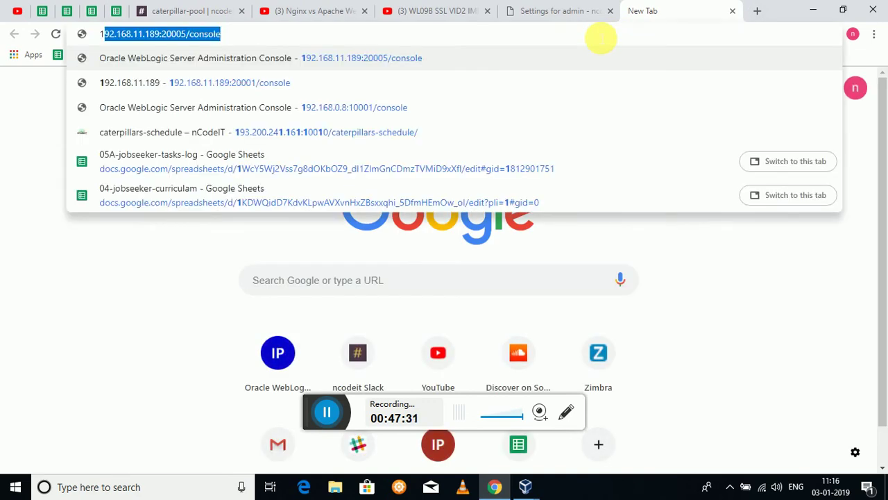
key("End")
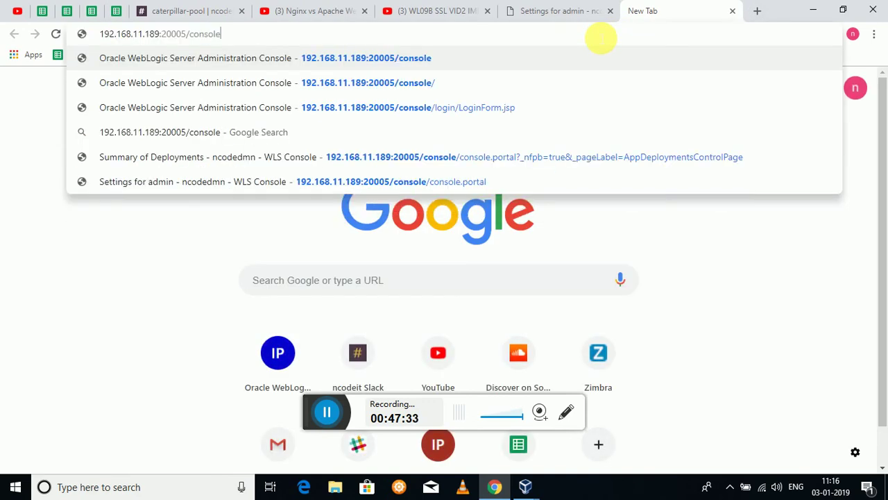
key("Left")
key("Left")
key("Left")
key("Left")
key("Left")
key("Left")
key("Left")
key("Left")
key("BackSpace")
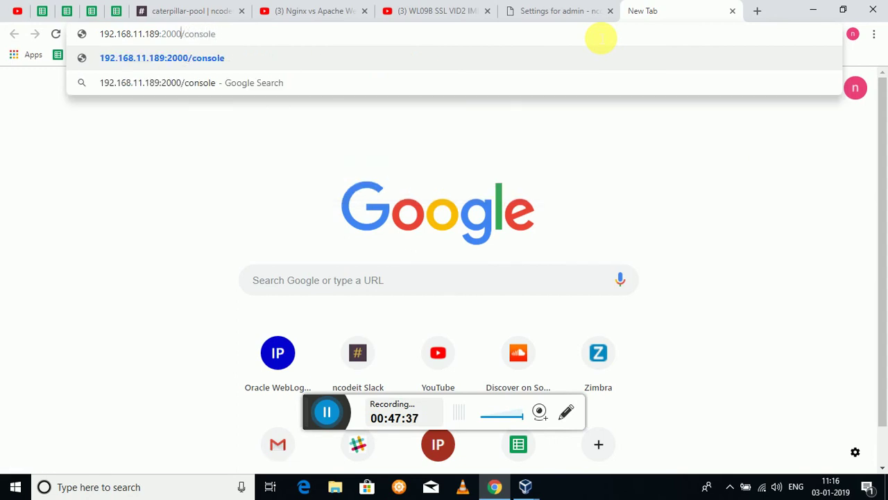
type("6")
key("Return")
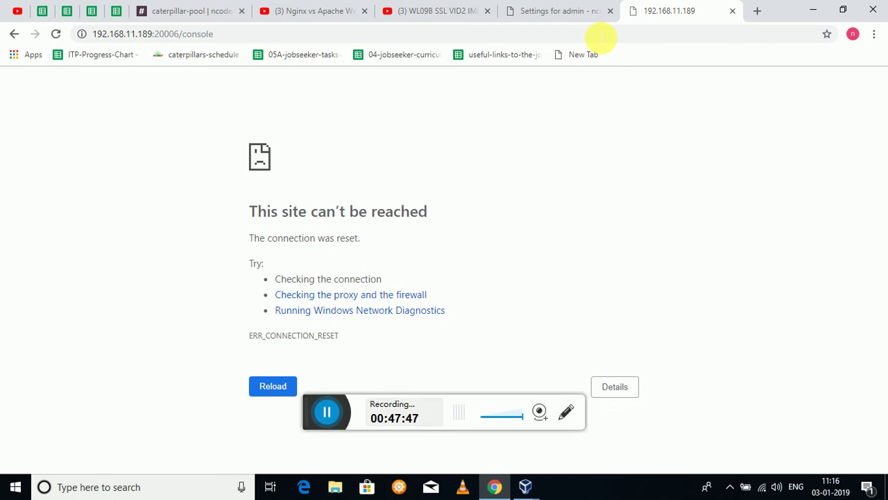
left_click(585, 37)
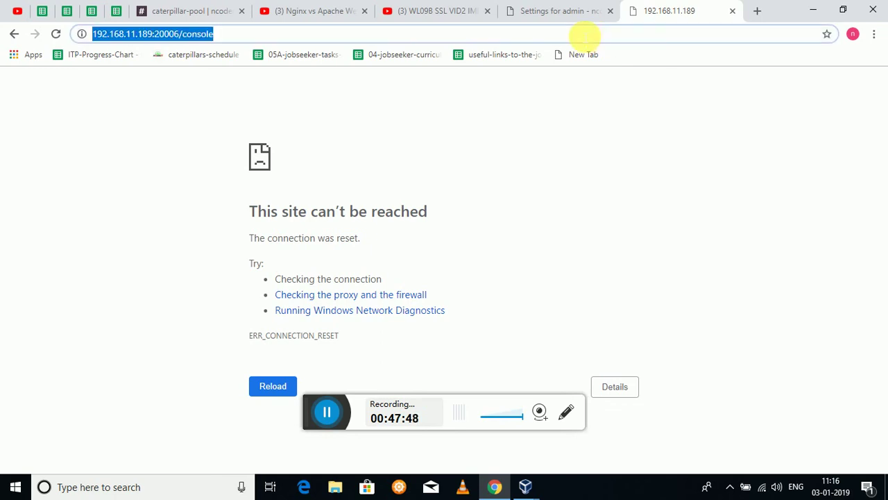
left_click(584, 36)
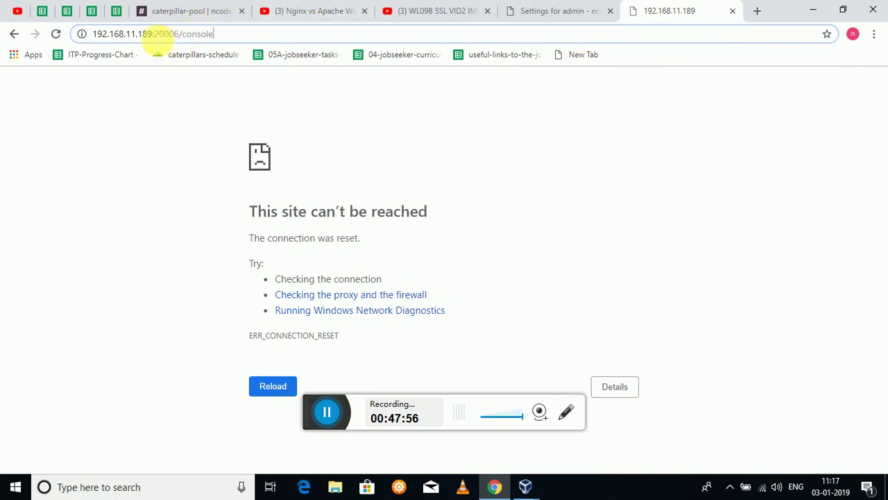
key("Left")
key("Left")
key("Left")
key("Left")
key("Left")
key("Left")
key("Left")
key("Left")
key("Left")
type("ht")
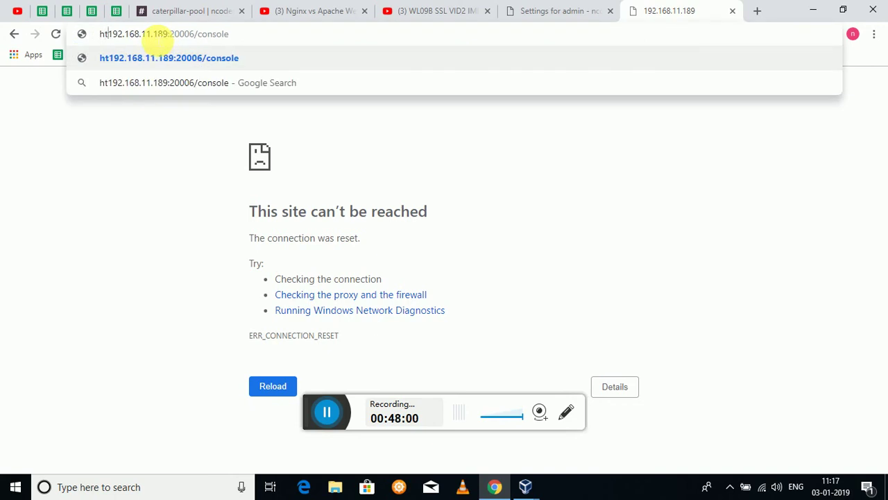
type("tps")
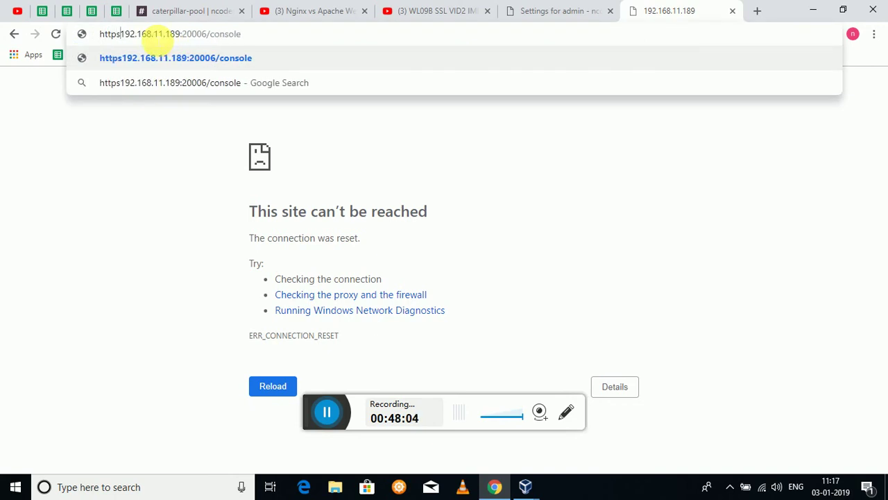
type("://")
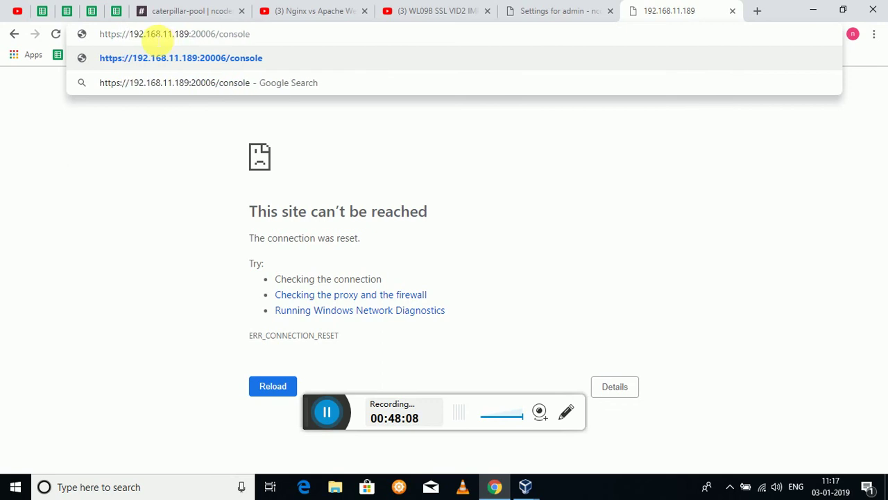
key("Return")
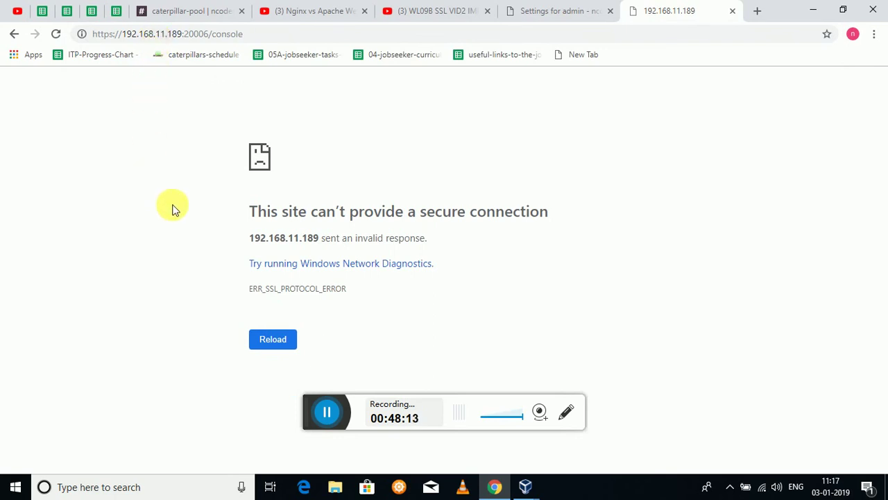
left_click(270, 347)
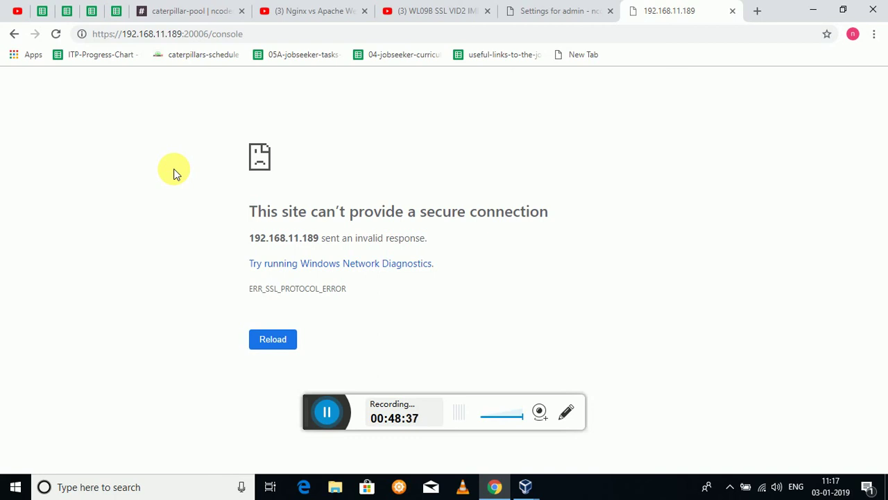
left_click(329, 421)
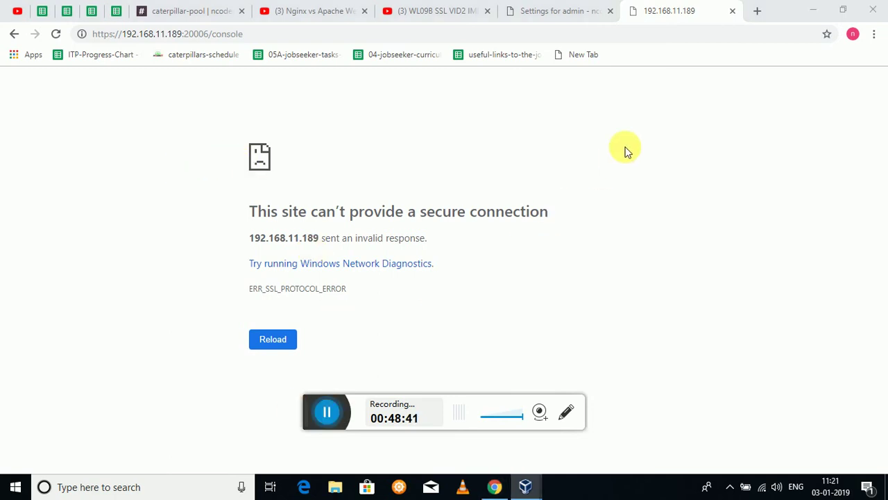
Close the error tab and open the admin server's Keystores tab from Summary of Servers.
left_click(732, 10)
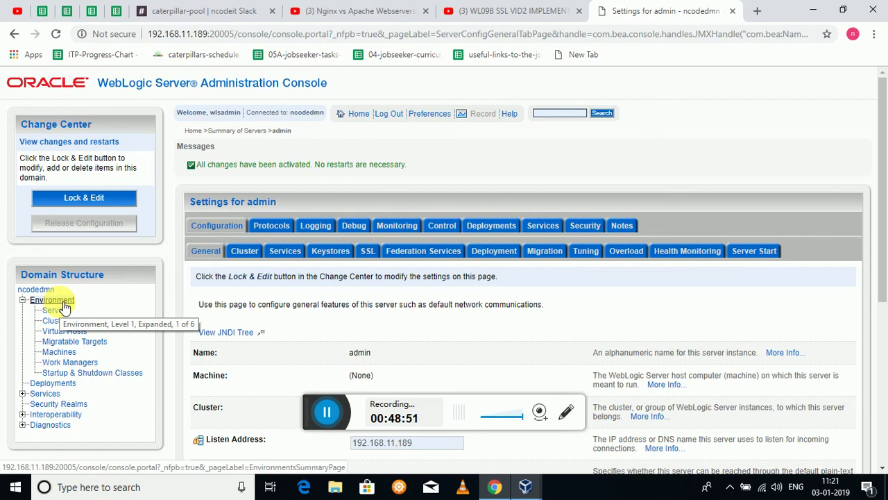
left_click(55, 310)
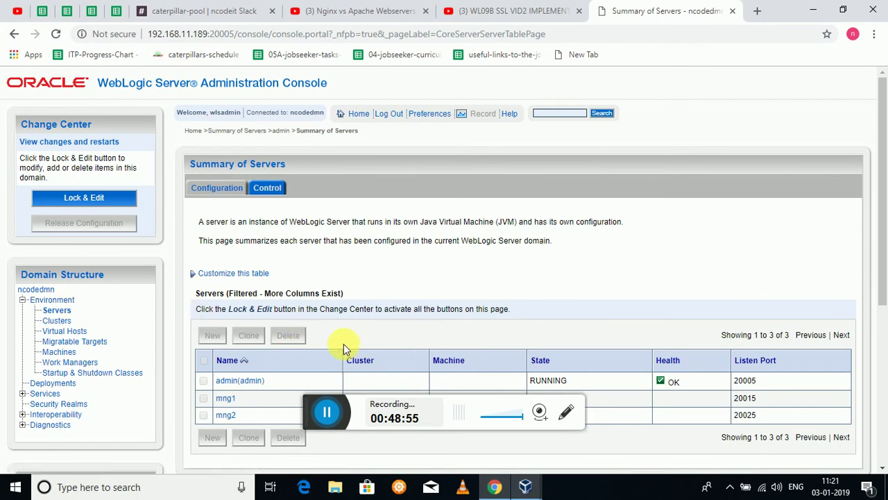
left_click(228, 380)
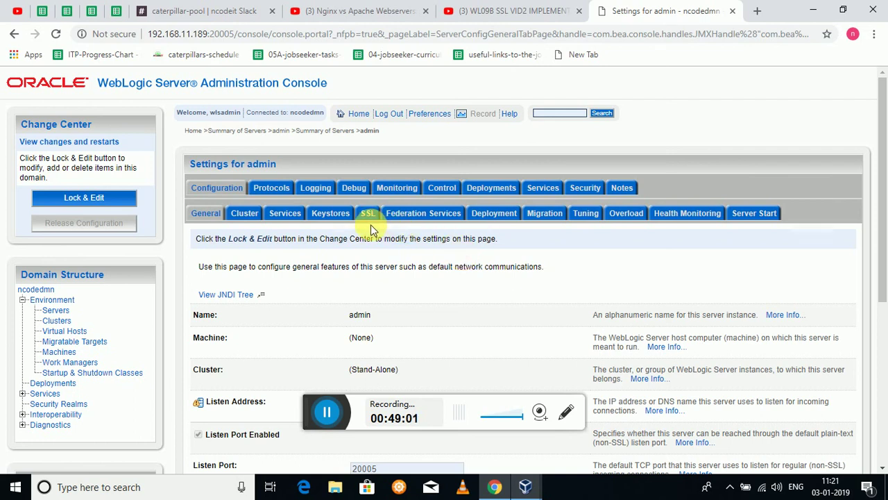
left_click(345, 221)
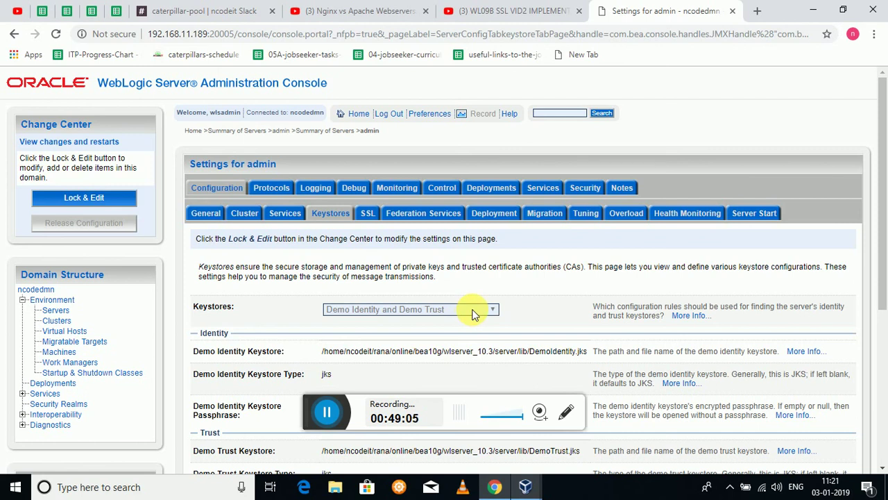
Take the edit lock and switch Keystores to Custom Identity and Custom Trust.
left_click(102, 199)
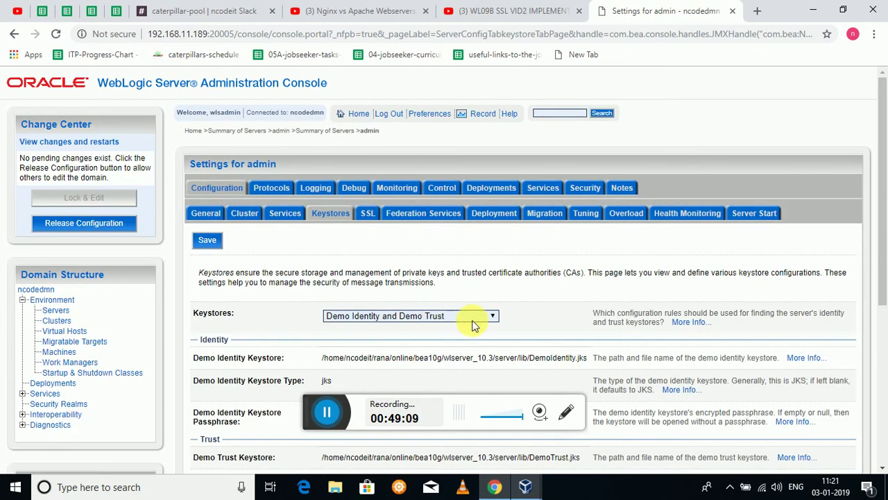
left_click(490, 316)
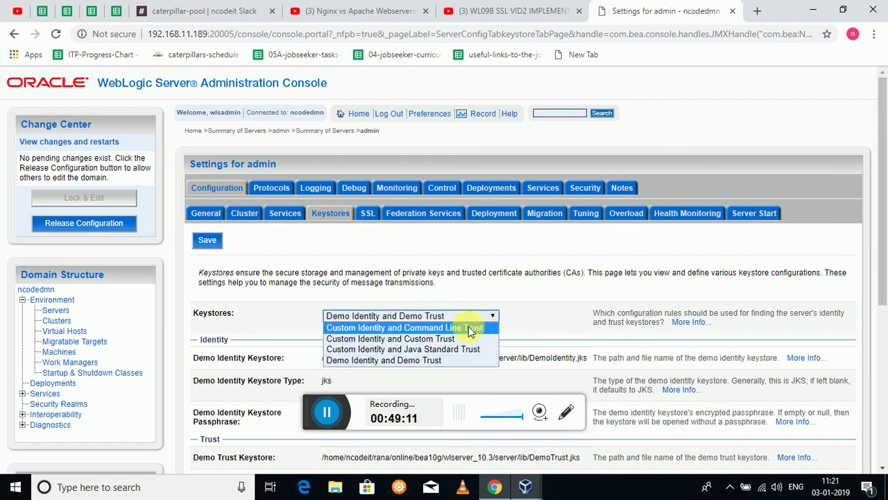
left_click(452, 340)
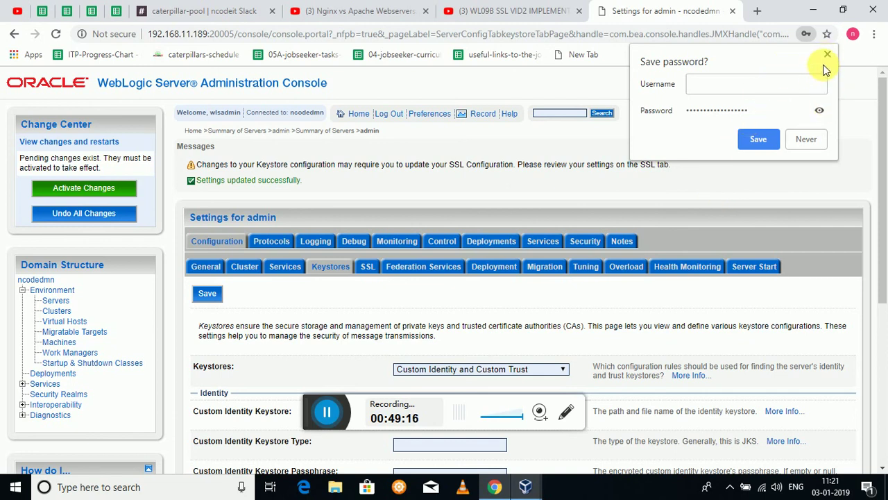
left_click(805, 144)
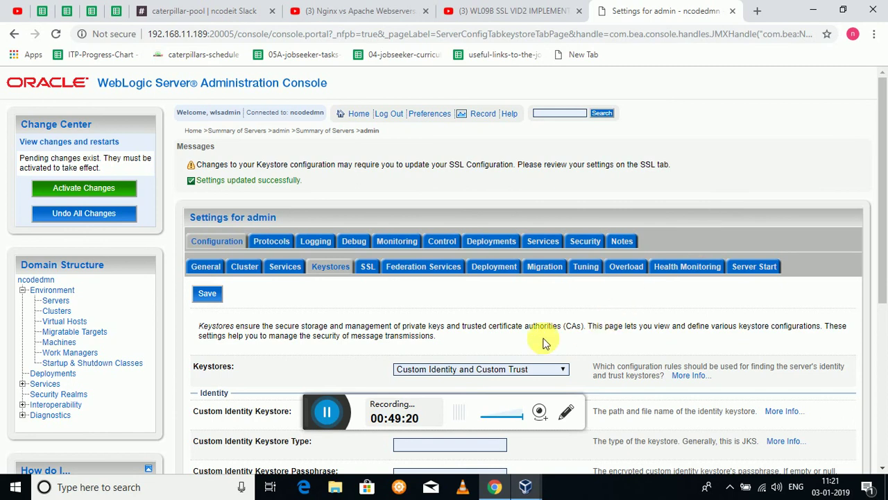
Enter the full path to ks.jks as the Custom Identity Keystore.
scroll(544, 344, "down", 1)
scroll(543, 341, "down", 2)
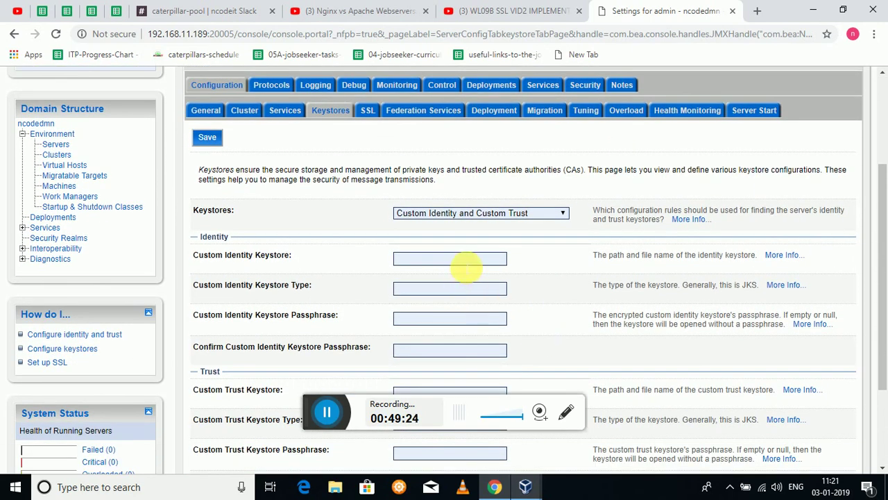
left_click(465, 265)
type("/h")
key("Tab")
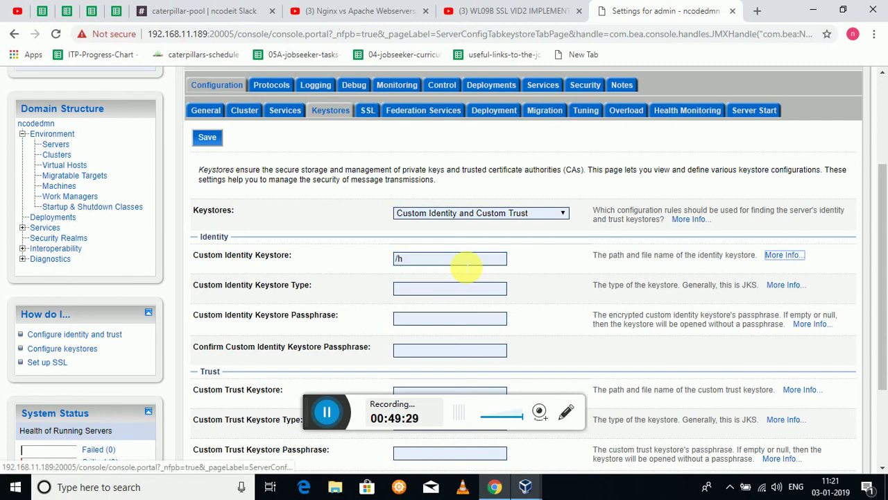
key("Tab")
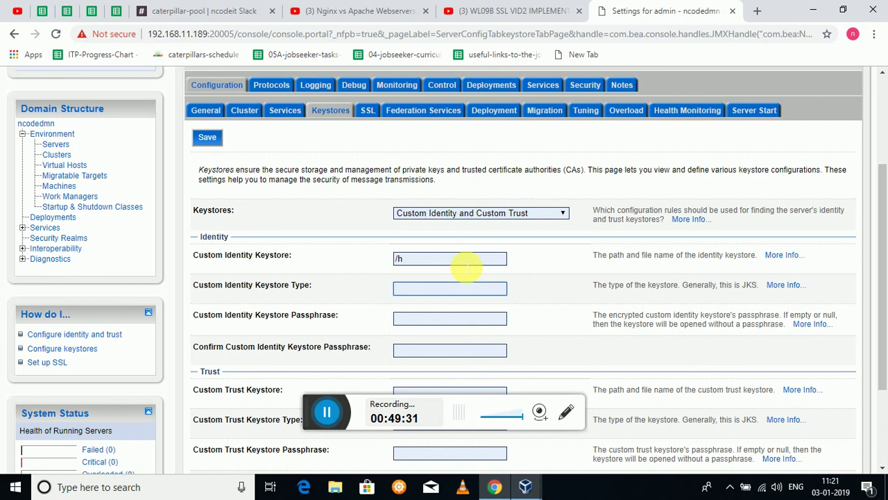
left_click(465, 266)
type("ho")
key("Tab")
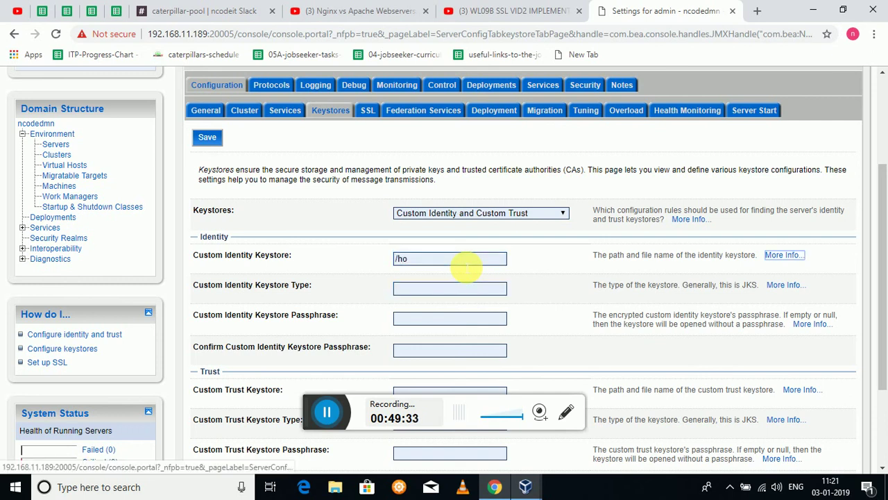
key("Tab")
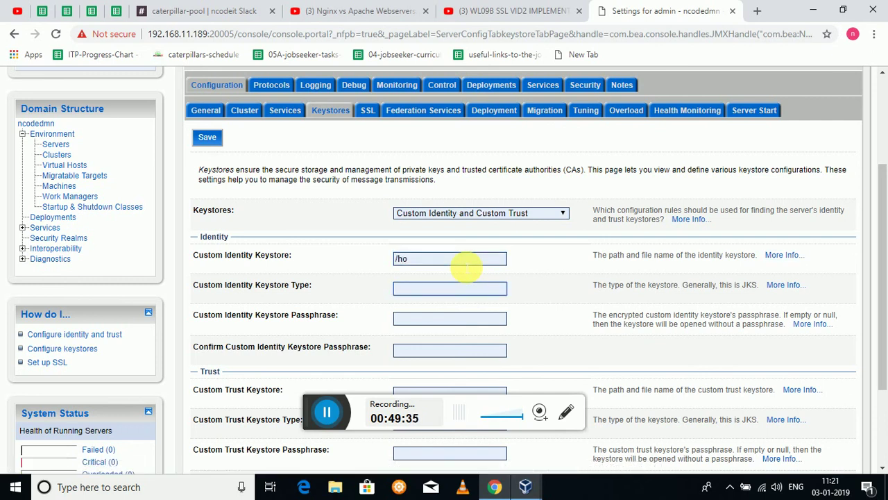
left_click(465, 267)
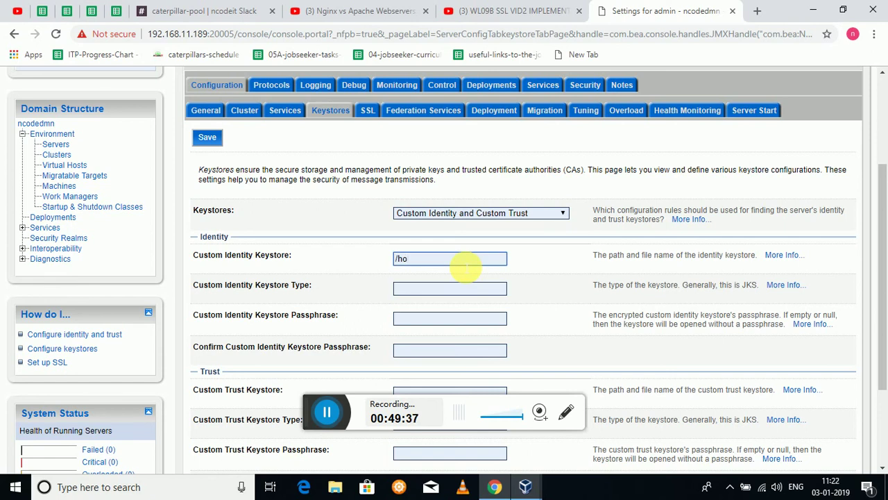
type("me/ncodeit/rana")
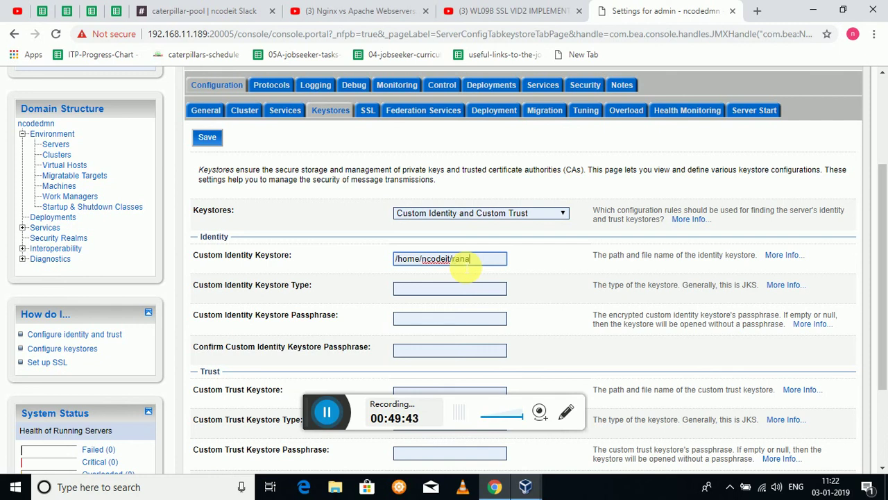
type("/online/ks.jks")
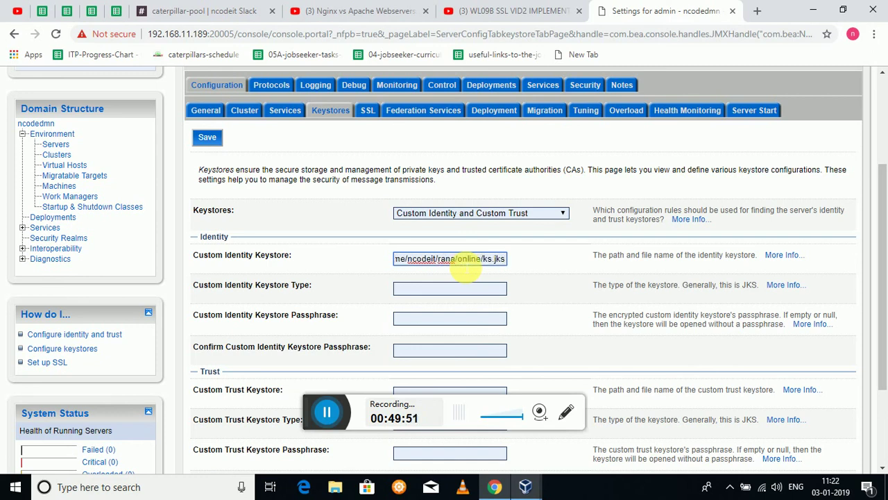
Set the identity keystore type to jks and enter and confirm its passphrase.
left_click(444, 289)
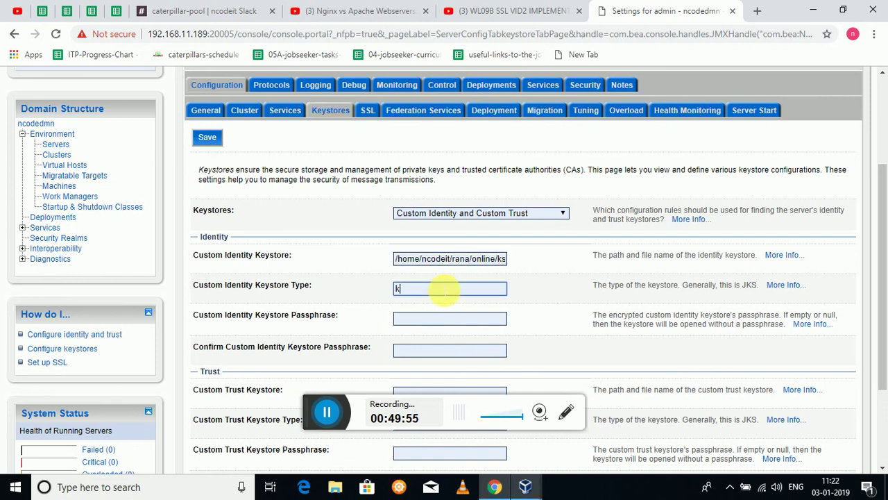
type("jks")
key("Tab")
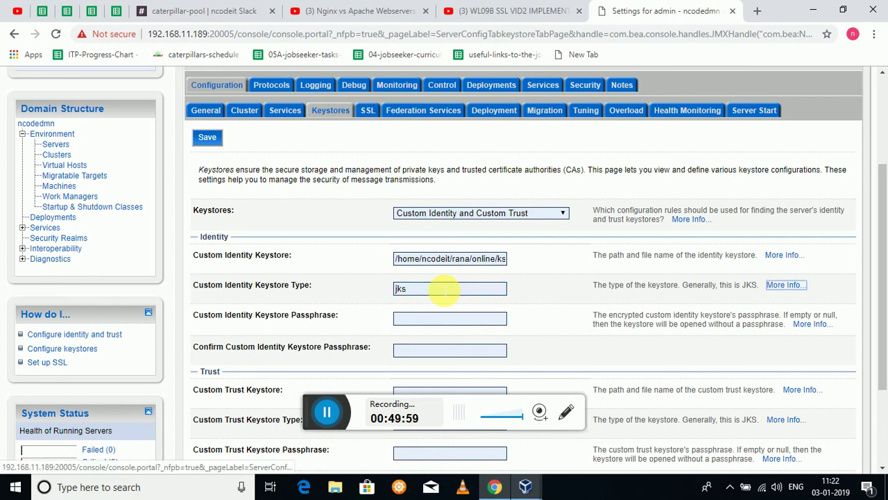
left_click(423, 318)
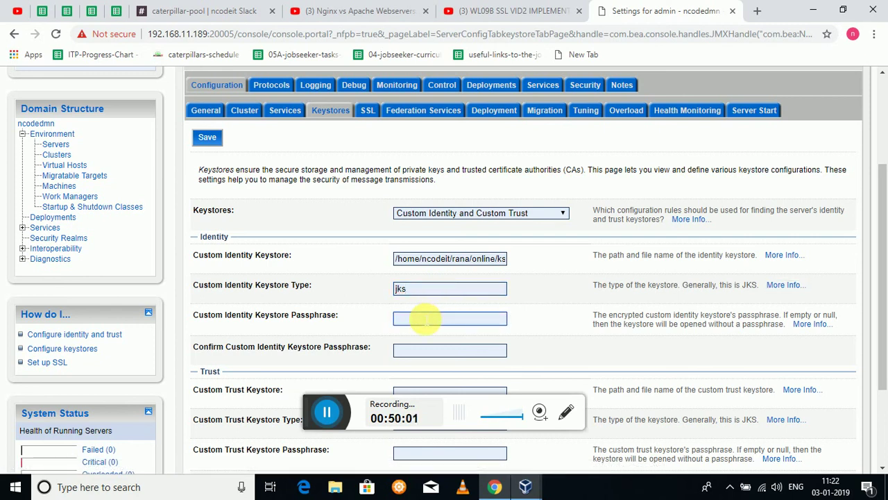
left_click(426, 349)
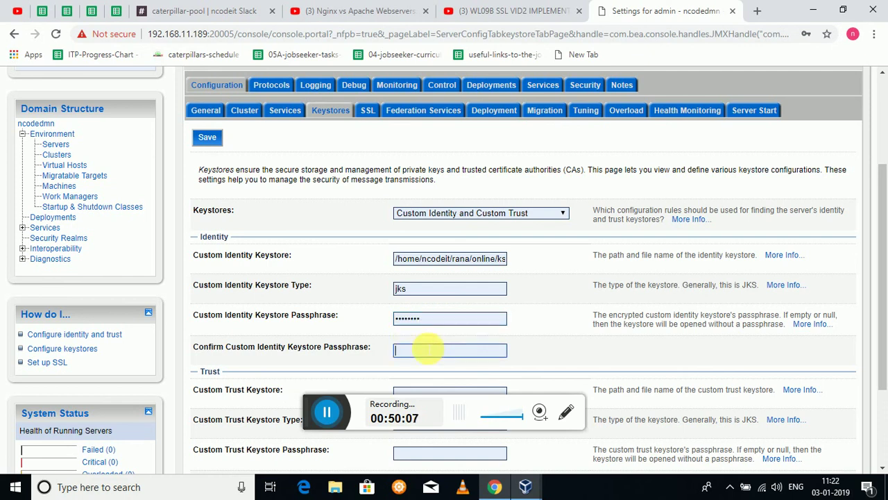
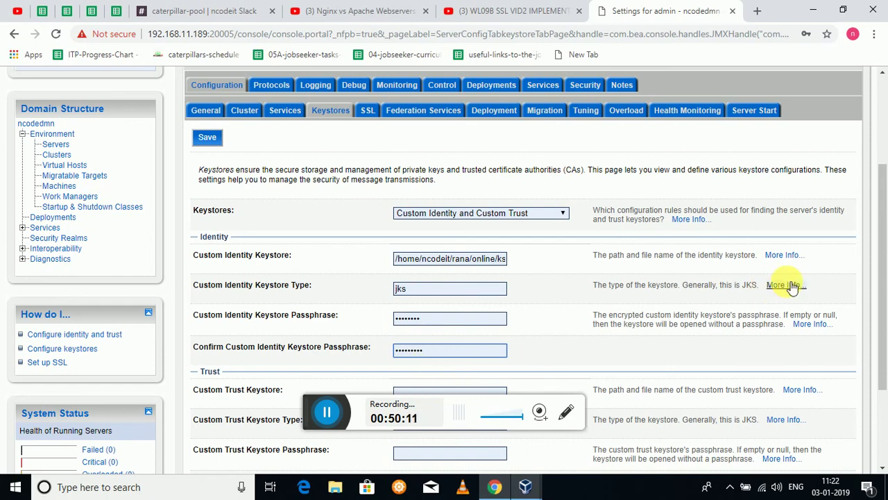
left_click_drag(880, 261, 885, 318)
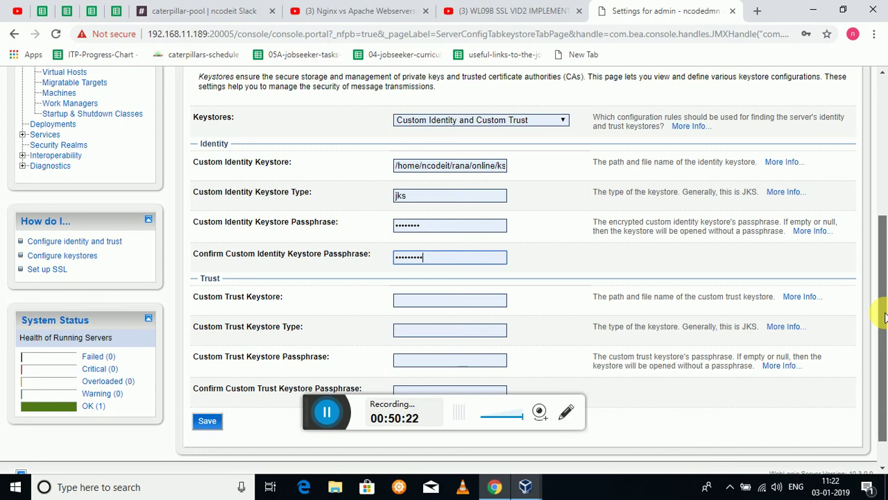
left_click_drag(885, 317, 884, 343)
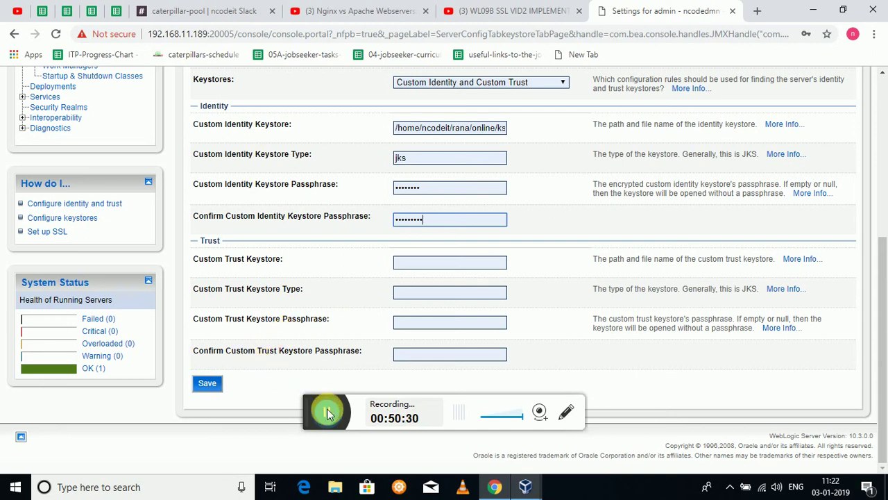
Save and activate the keystore changes, then open the SSL tab under a new edit lock.
left_click(217, 389)
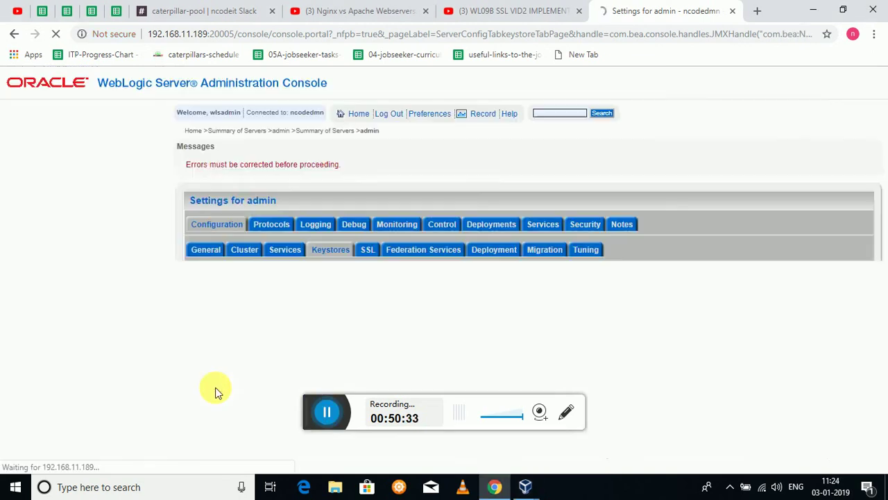
left_click(124, 190)
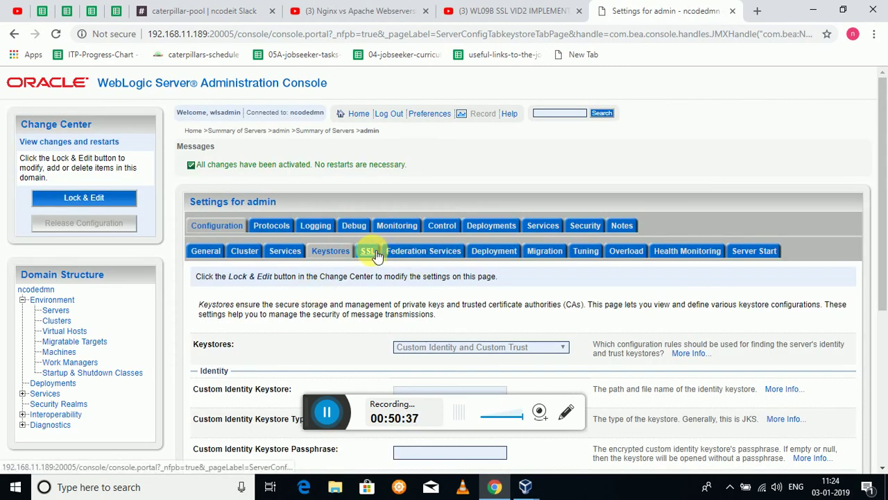
left_click(368, 251)
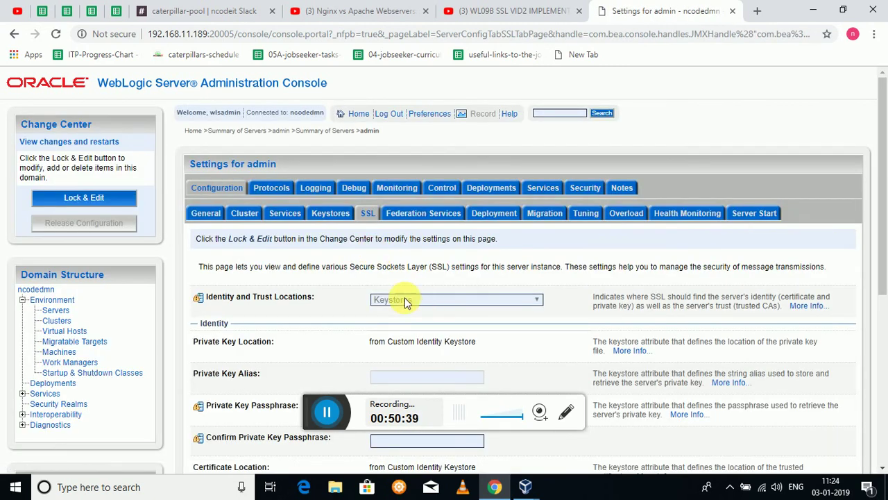
left_click(104, 197)
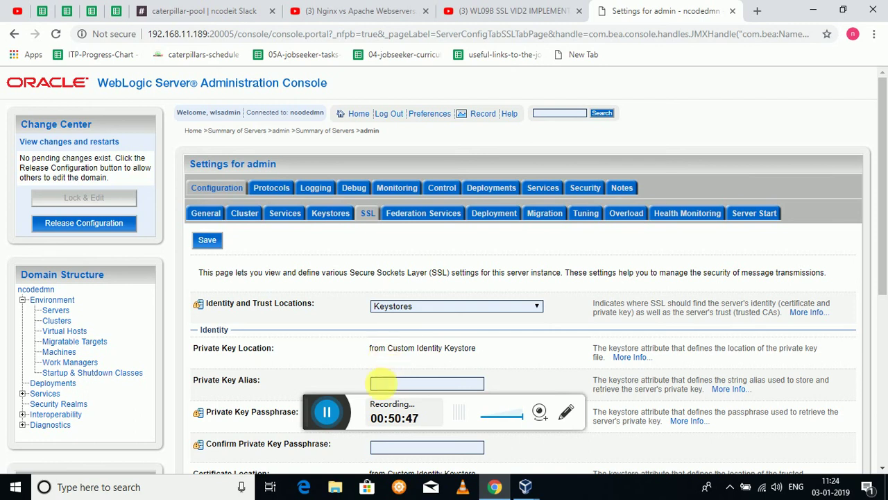
Set the SSL private key alias to ncodeit and enter and confirm the private key passphrase.
left_click(425, 383)
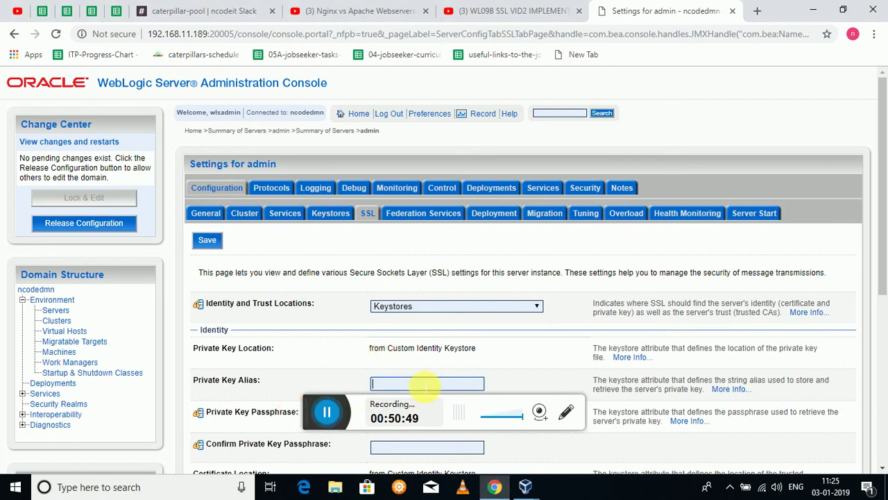
type("nco")
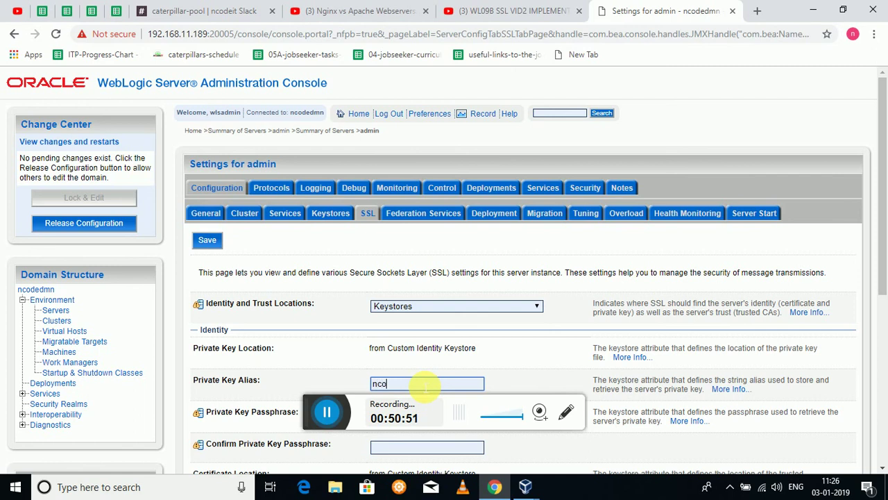
type("deit.in")
key("Tab")
scroll(424, 387, "down", 2)
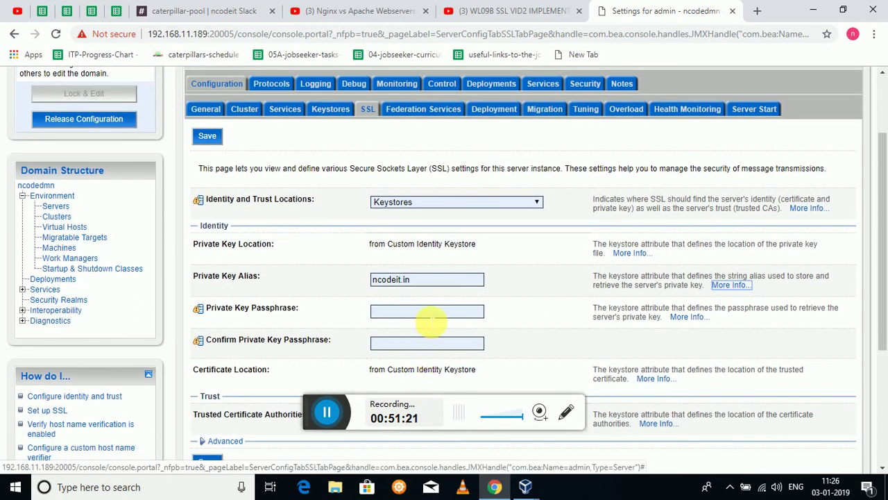
left_click(427, 318)
type("*****")
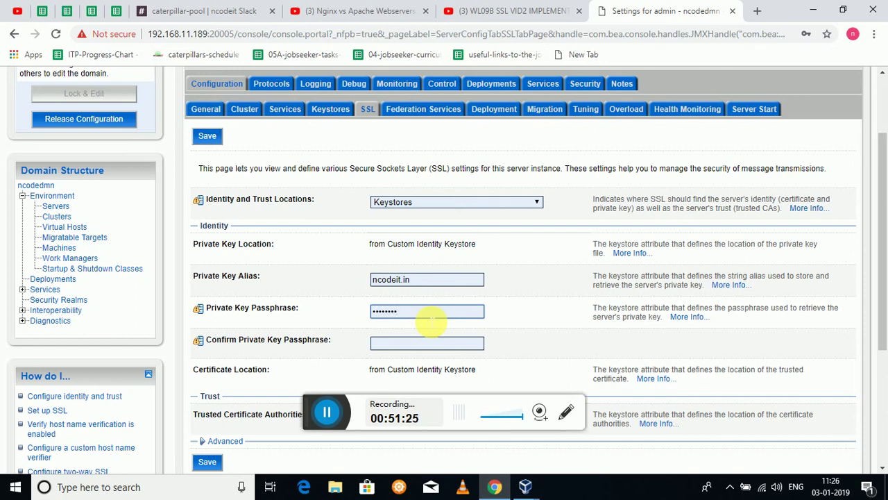
key("Tab")
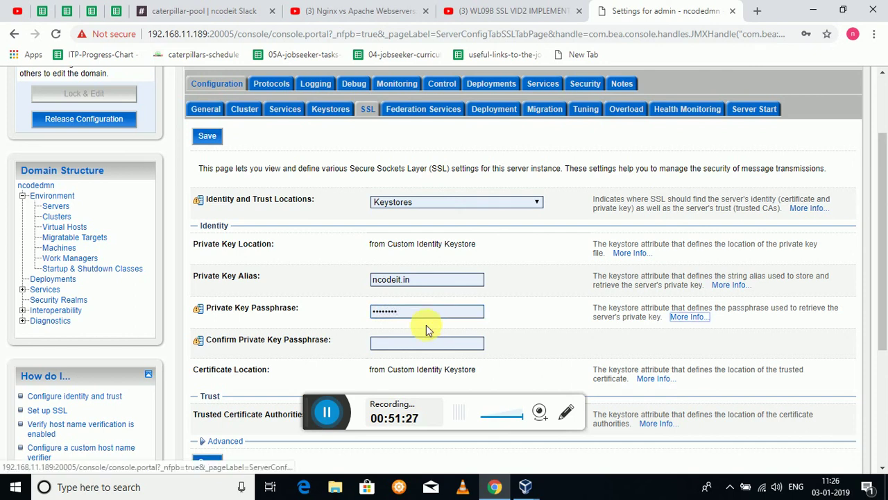
left_click(428, 343)
type("*")
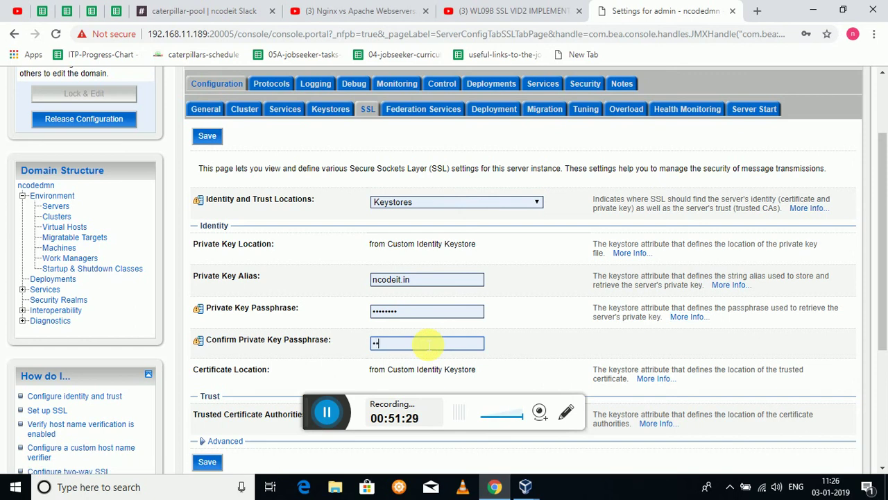
type("******")
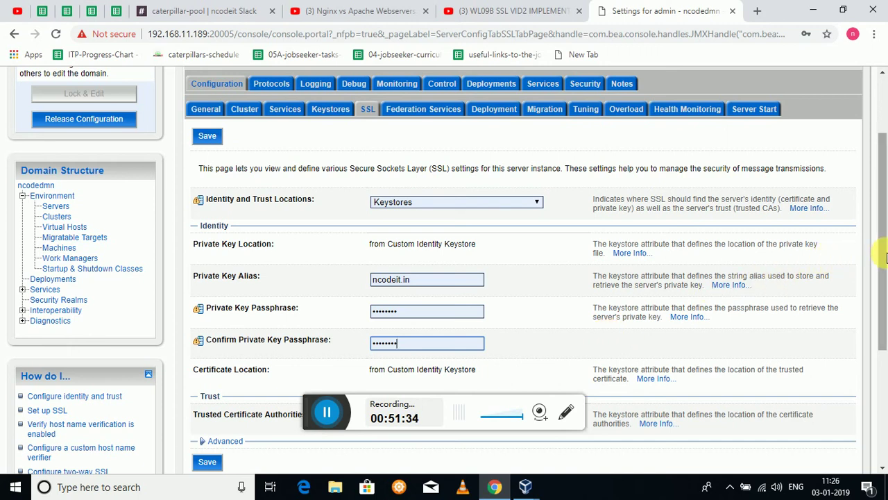
left_click_drag(886, 257, 880, 295)
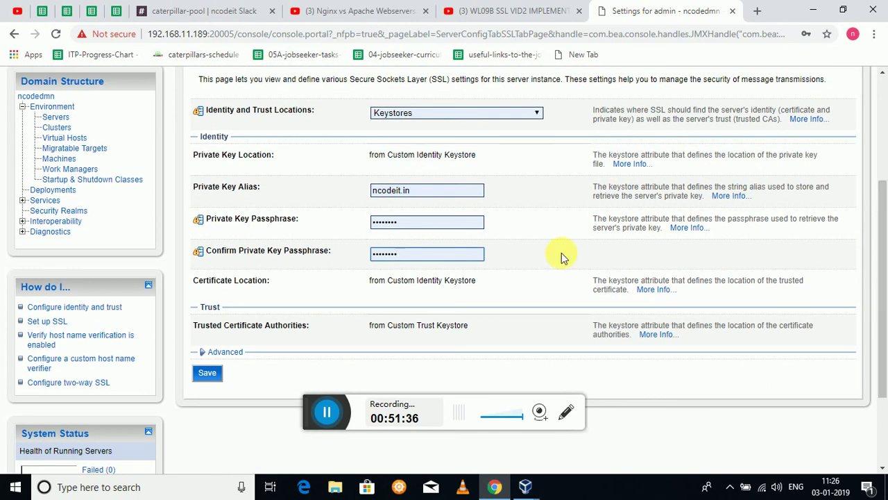
Save and activate the SSL settings, then bring the Linux VM window forward.
left_click(206, 374)
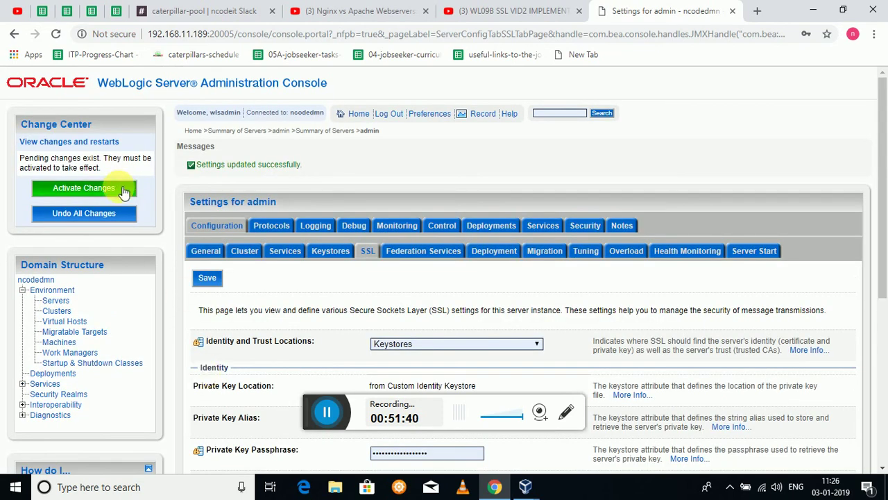
left_click(118, 187)
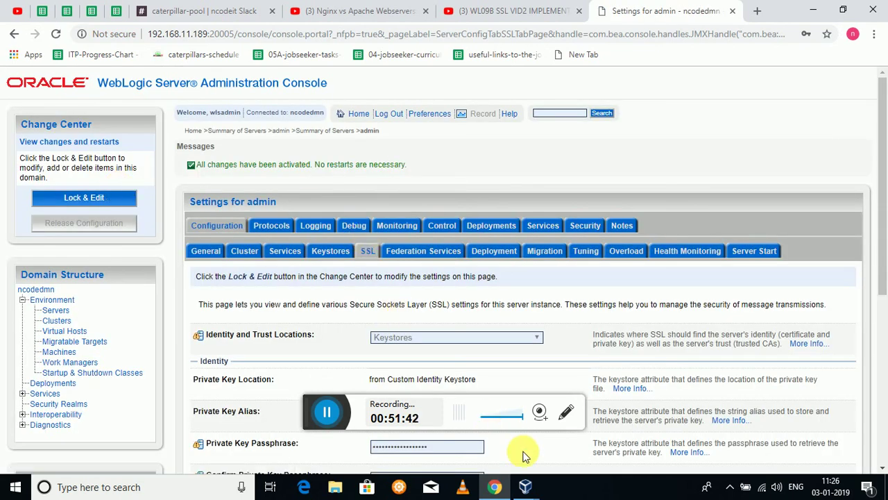
left_click(525, 488)
left_click(539, 458)
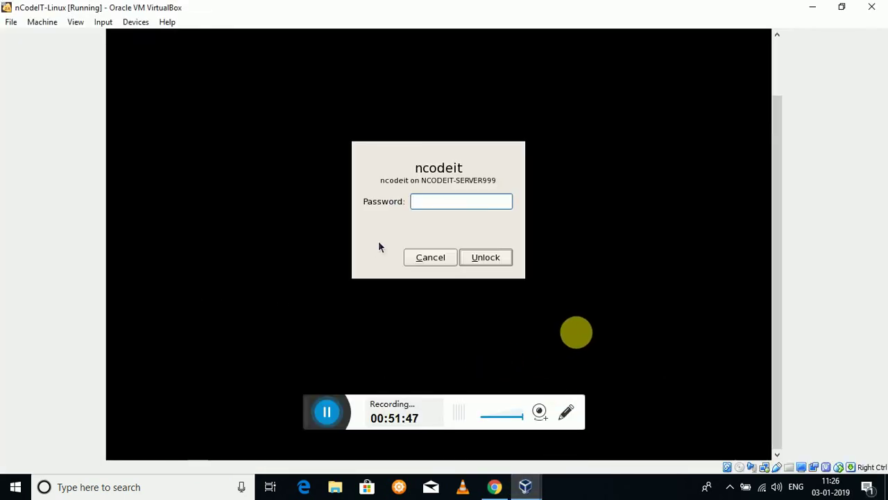
Unlock the guest with its password and stop the running server log output in the terminal.
key("Return")
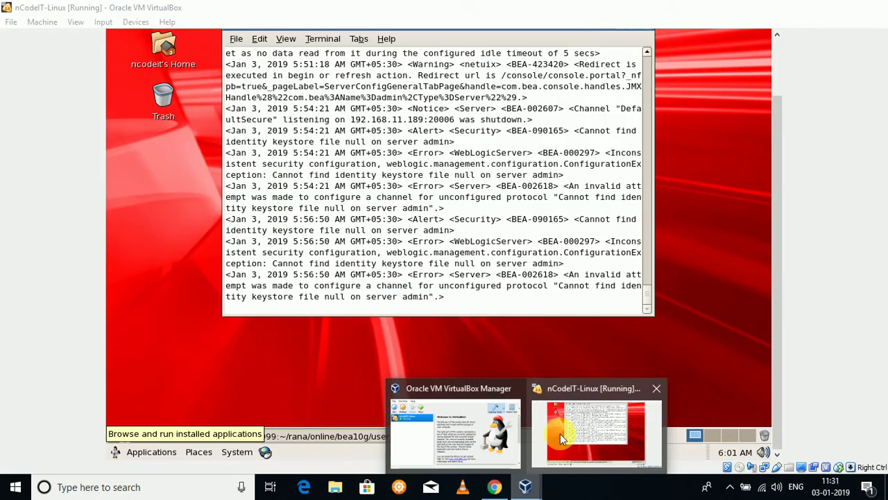
left_click(560, 433)
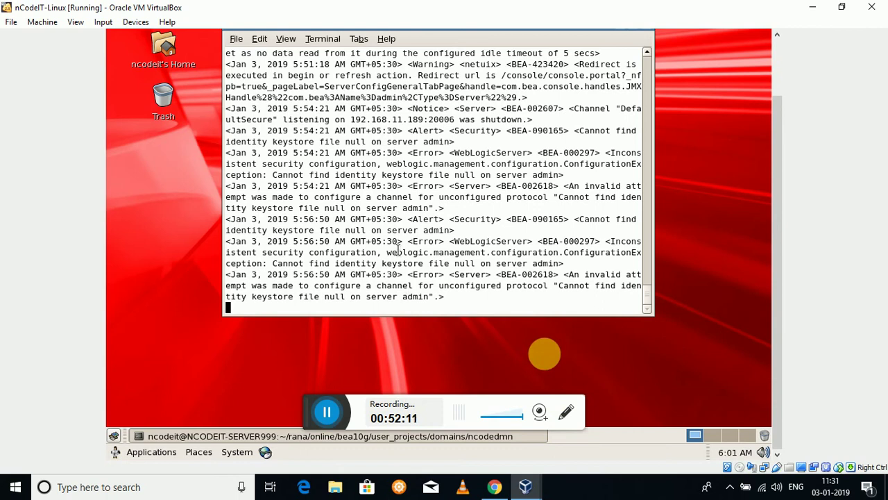
key("ctrl+c")
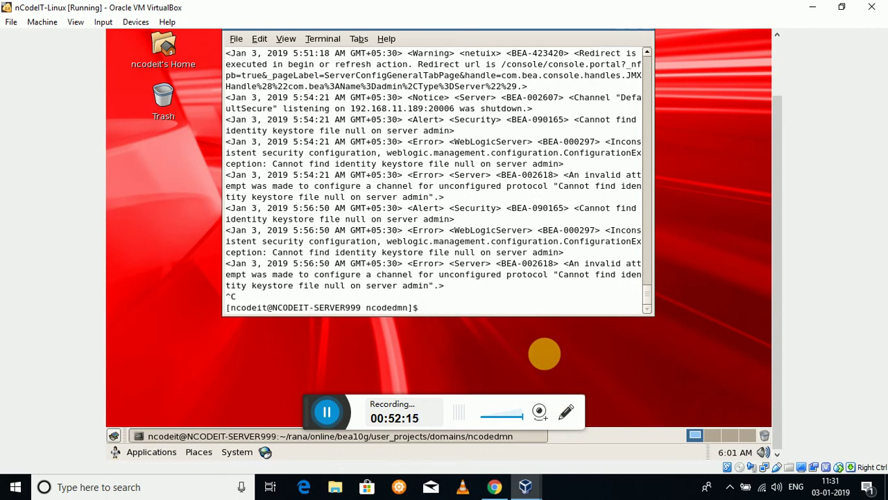
List the directory and run ./stopAdmin.sh to shut down the admin server, then return to Chrome.
type("ls")
key("Return")
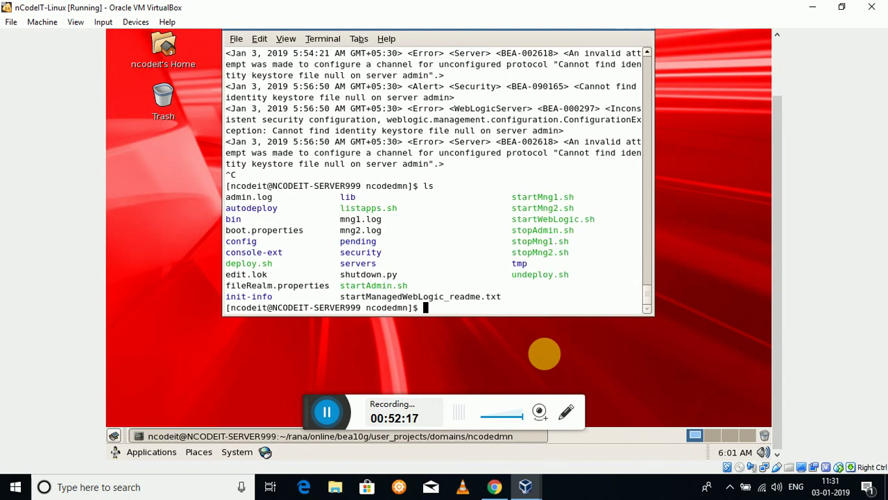
type("./")
key("BackSpace")
type("/stopA")
key("Tab")
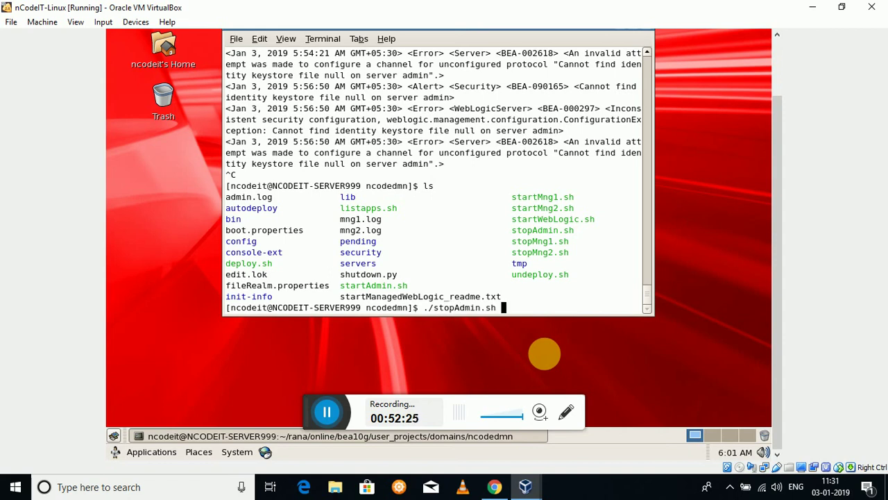
key("Return")
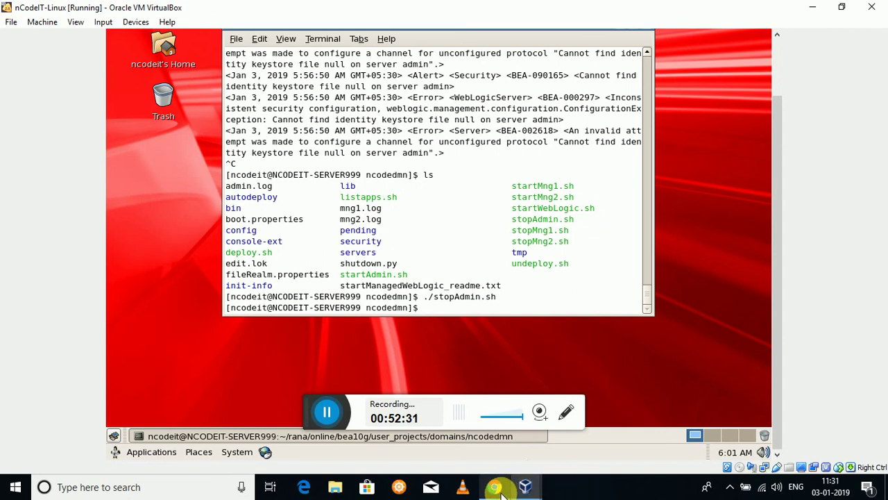
mouse_move(513, 490)
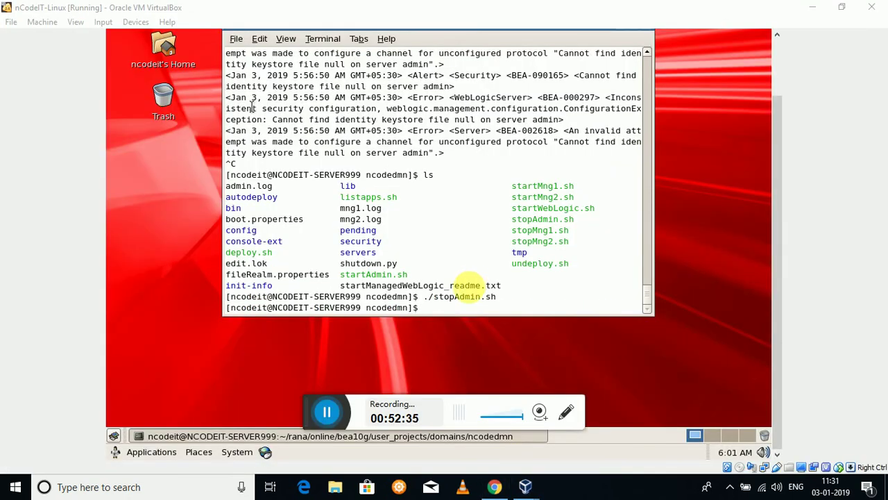
left_click(496, 487)
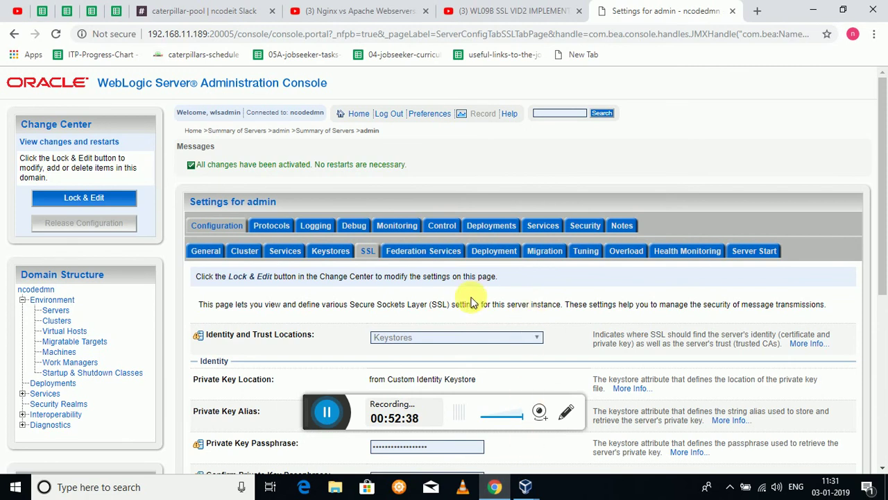
Click Servers in Domain Structure and see ERR_CONNECTION_REFUSED, confirming the server stopped.
left_click(63, 311)
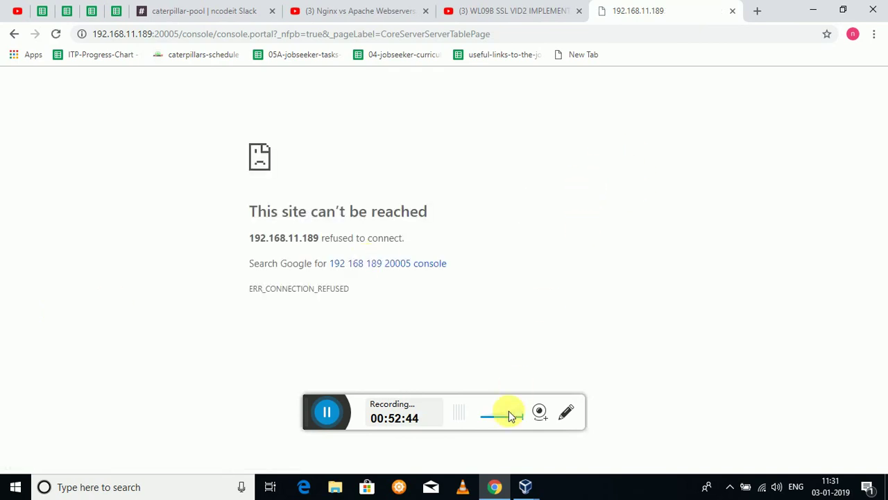
Switch to the Linux VM and clear the terminal's earlier output.
mouse_move(525, 489)
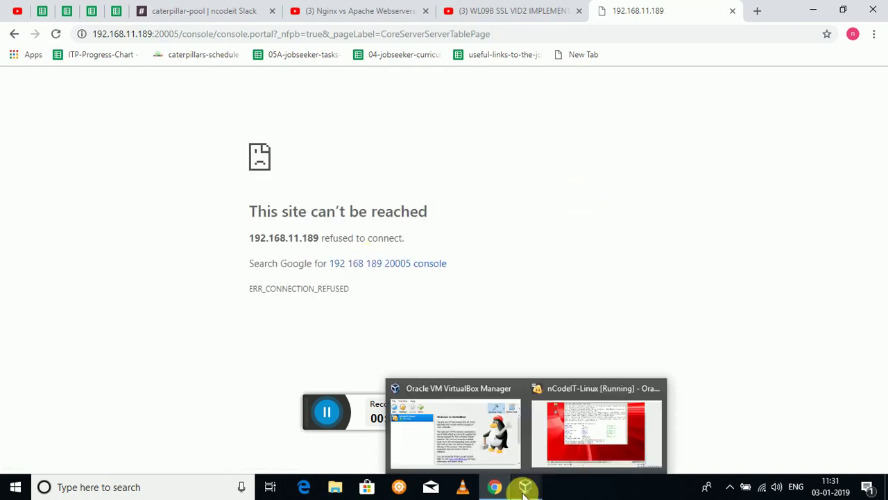
left_click(558, 459)
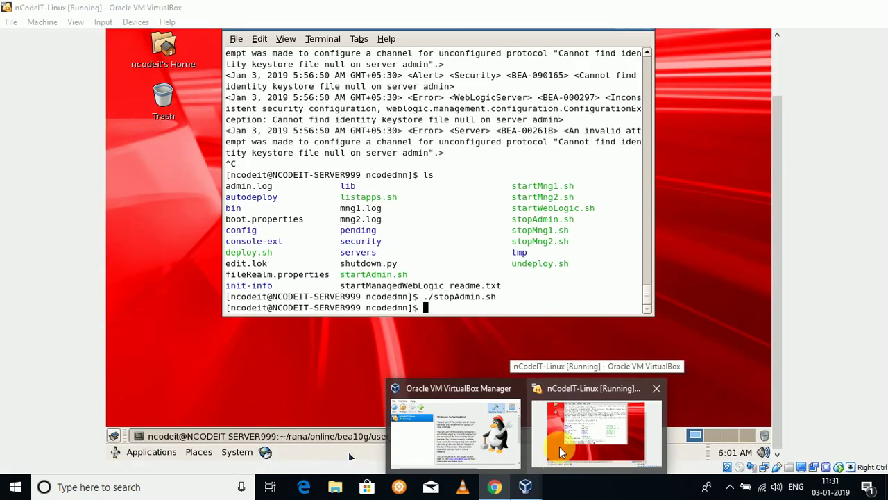
left_click(545, 341)
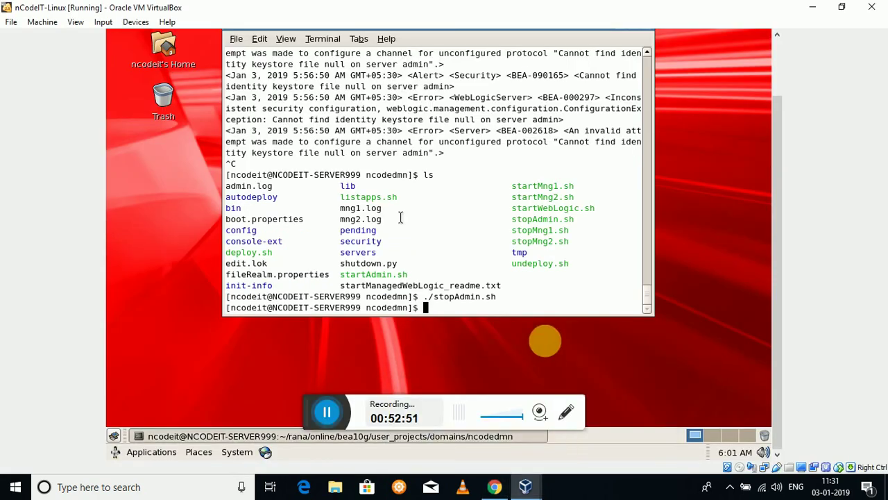
type("clear")
key("Return")
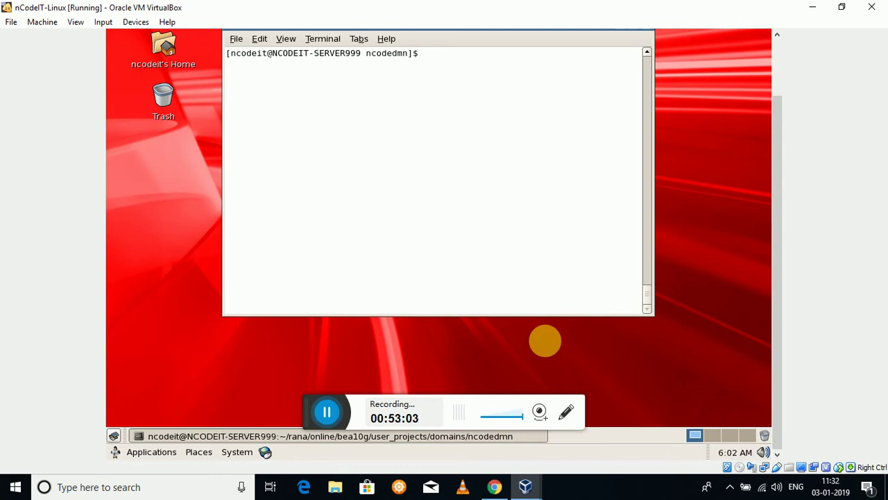
Return to the home directory with cd and list it, showing bea and WL-RELATED-FILES.
type("clear")
key("BackSpace")
key("BackSpace")
key("BackSpace")
key("BackSpace")
key("BackSpace")
type("cd")
key("Return")
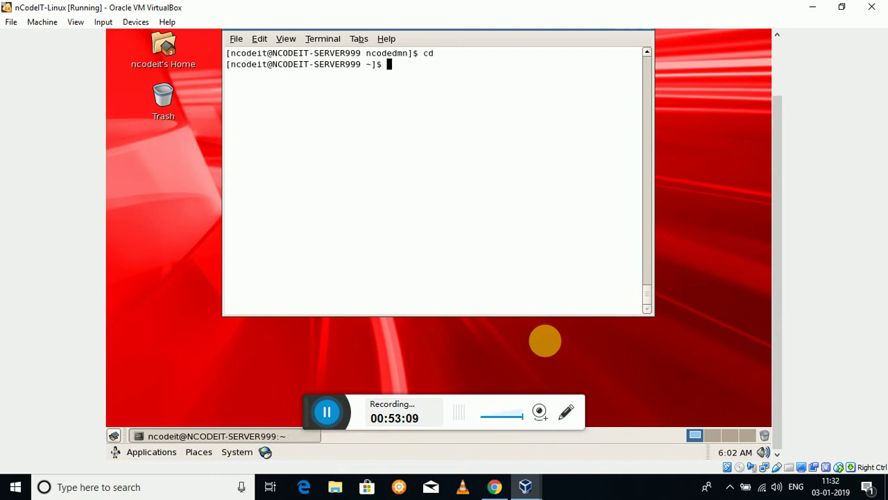
type("ls")
key("Return")
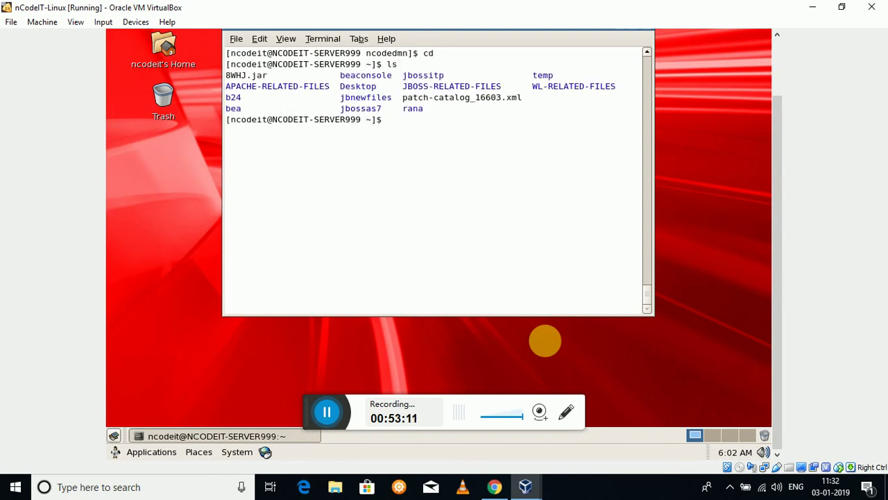